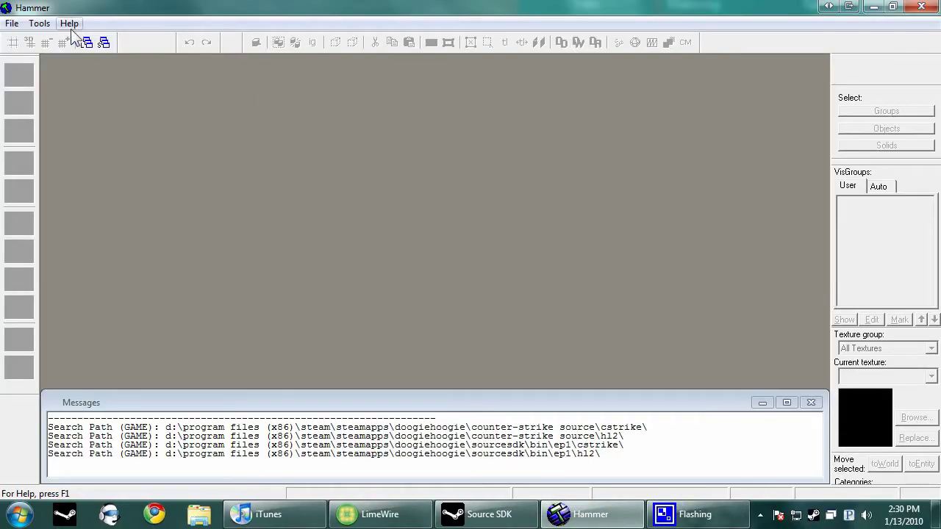
Open the map file PreBuildTestBox.vmf from the mapsrc folder.
click(12, 23)
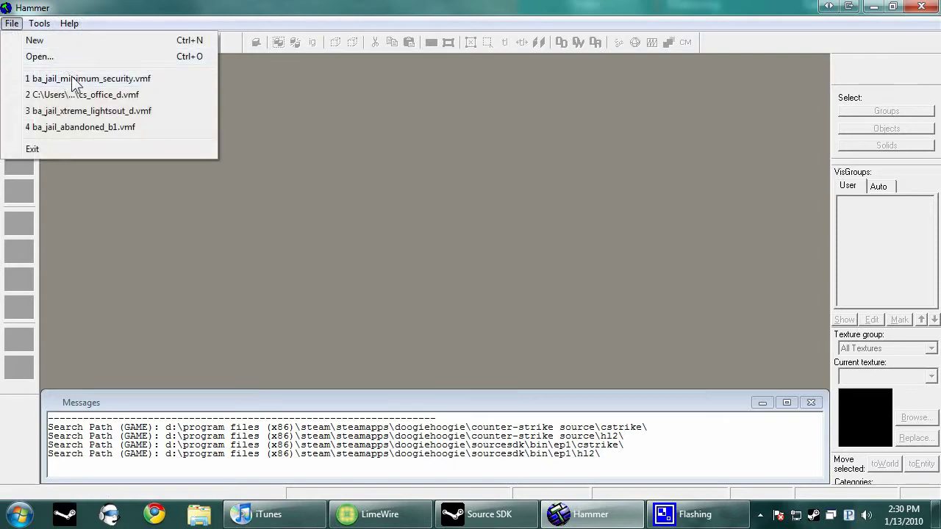
click(81, 56)
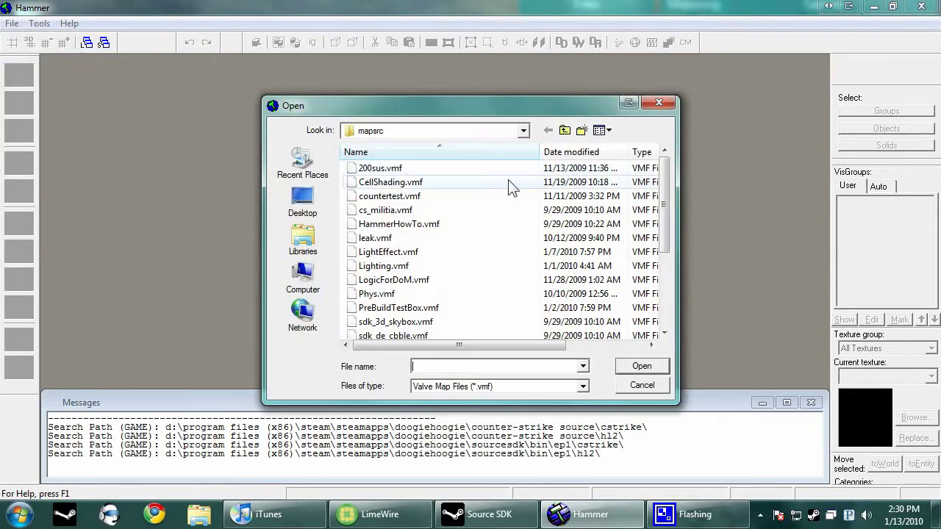
click(466, 210)
click(465, 239)
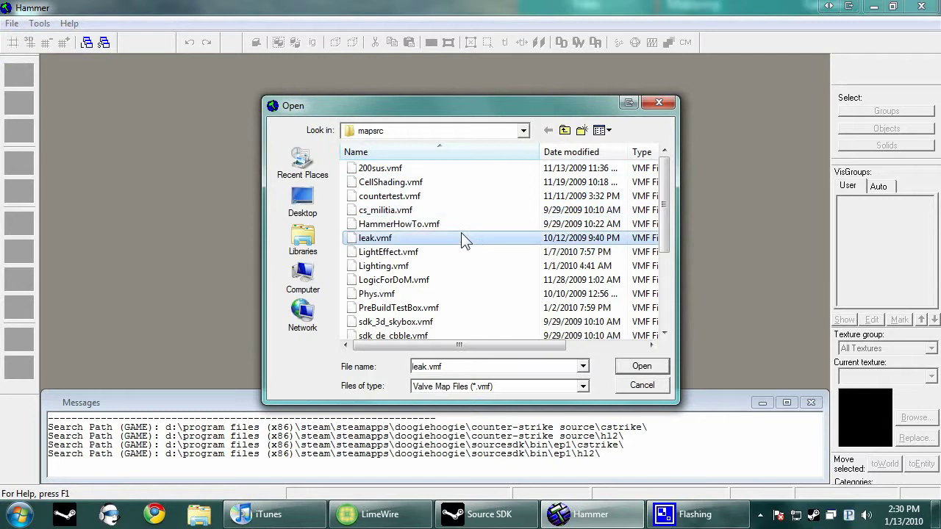
double_click(441, 309)
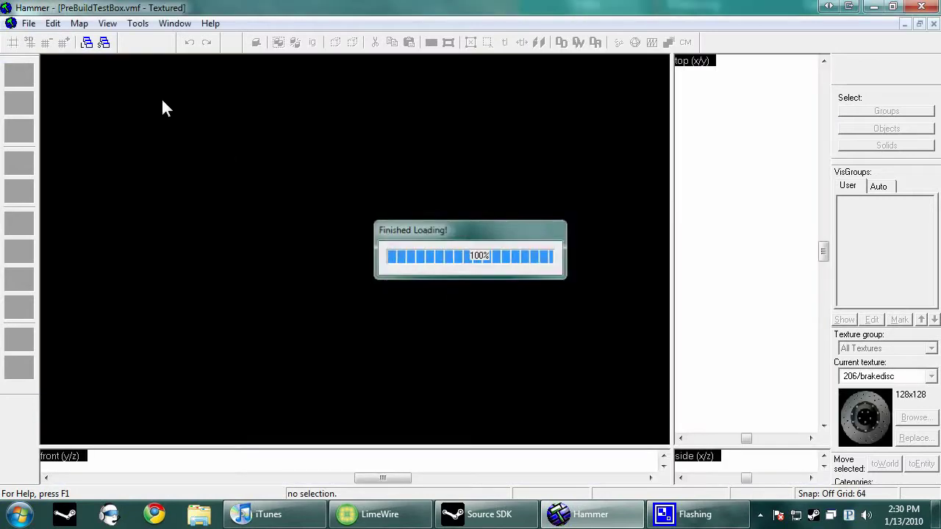
Place a copy of the terrorist player spawn inside the box room, spaced apart from the original.
click(107, 23)
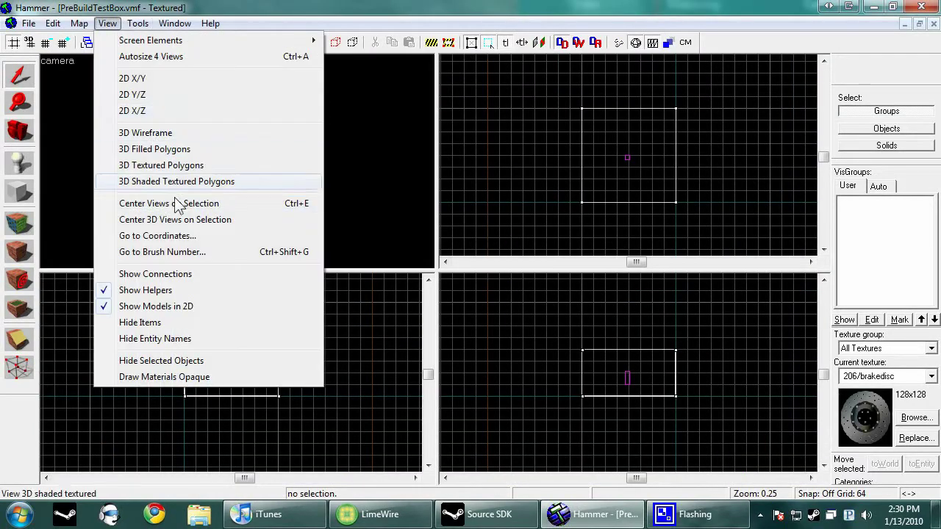
click(189, 218)
key(z)
key(s)
key(z)
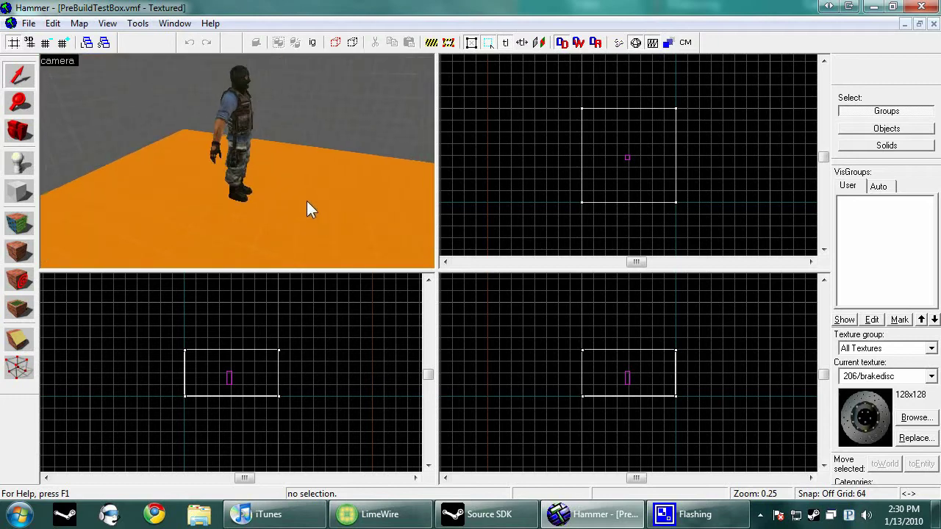
click(245, 134)
scroll(622, 160, up, 5)
drag(625, 190, 559, 247)
Change the copied spawn's class to info_player_counterterrorist and apply it.
double_click(559, 247)
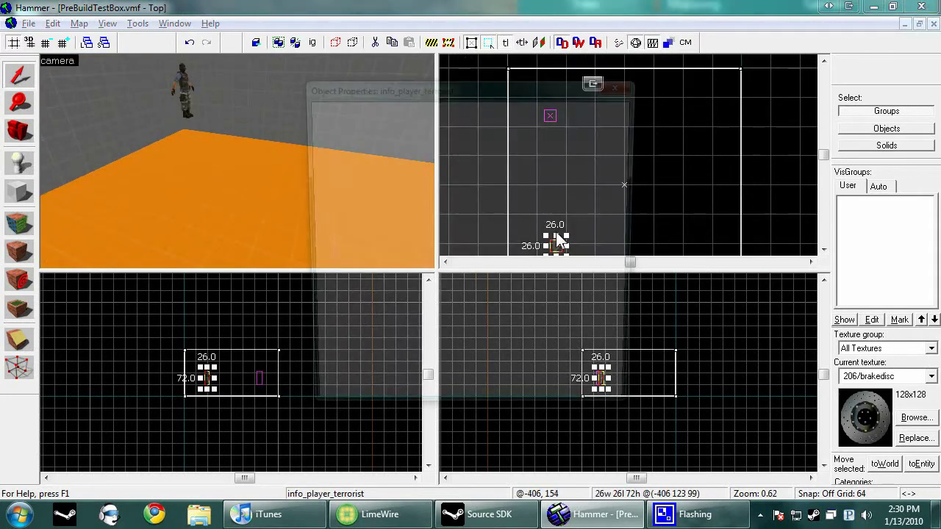
double_click(357, 144)
click(357, 143)
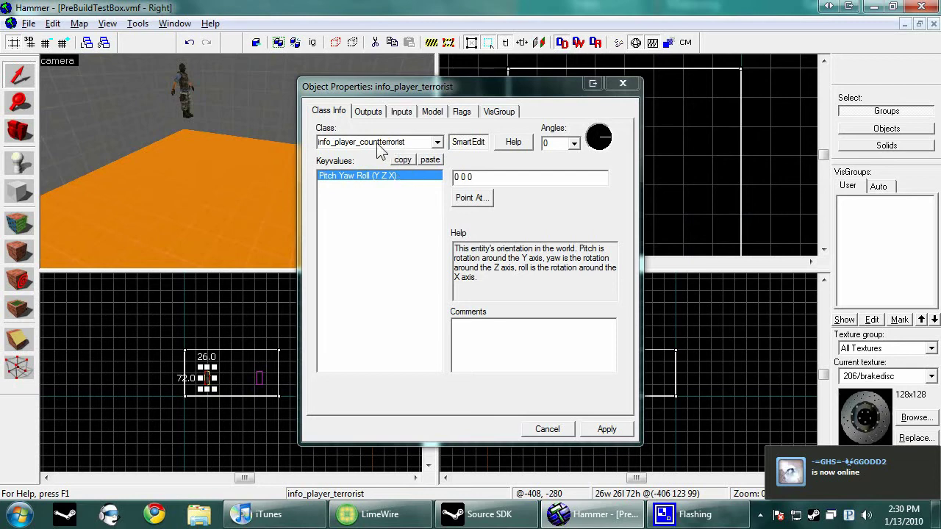
click(378, 143)
text(e)
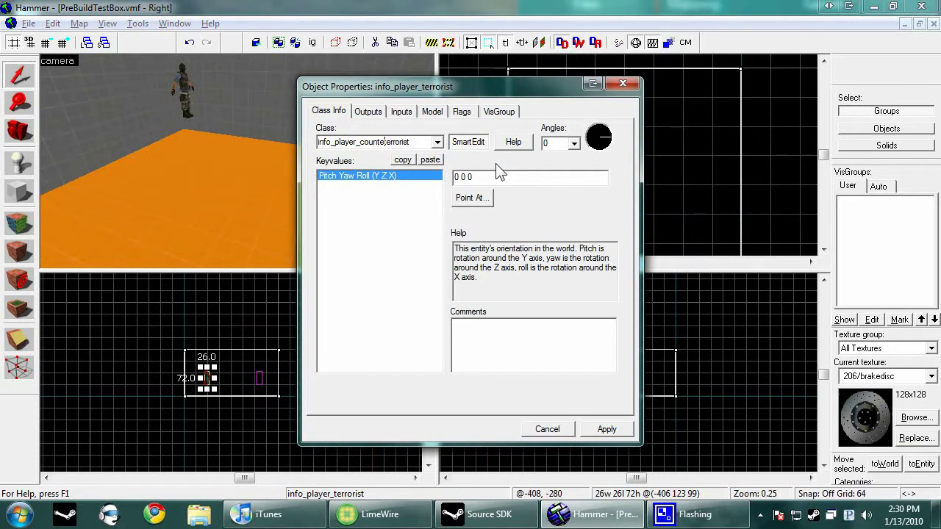
text(r)
click(603, 428)
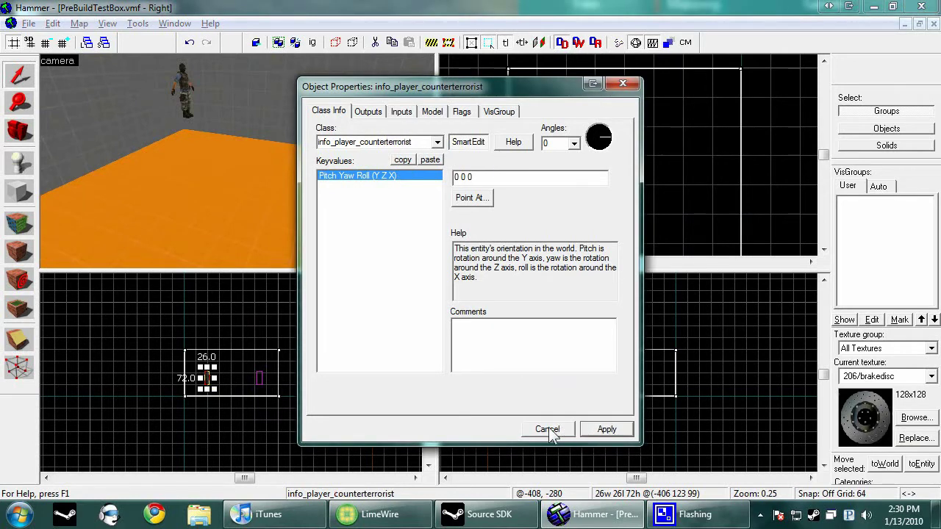
click(550, 429)
Examine the two player spawns and the room's empty corner in the 3D view.
click(655, 306)
key(s)
key(d)
key(Left)
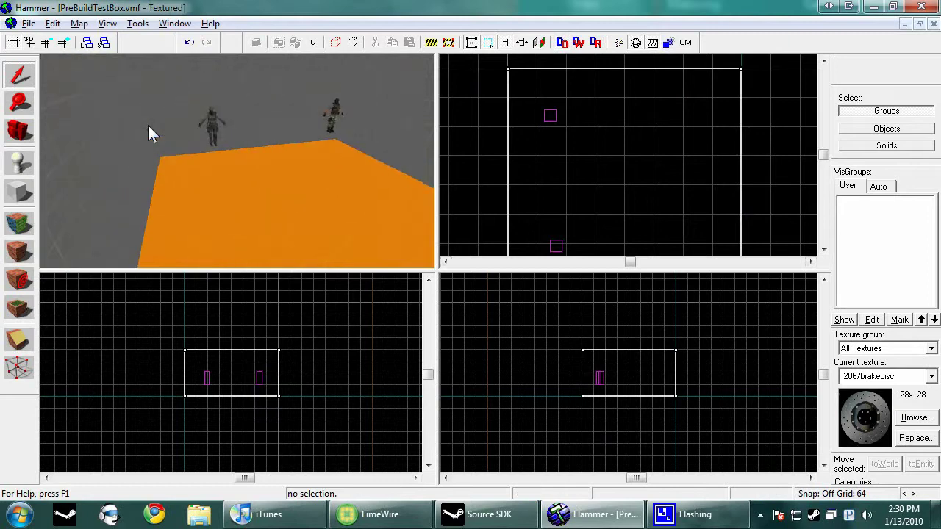
key(Right)
key(Right)
key(Up)
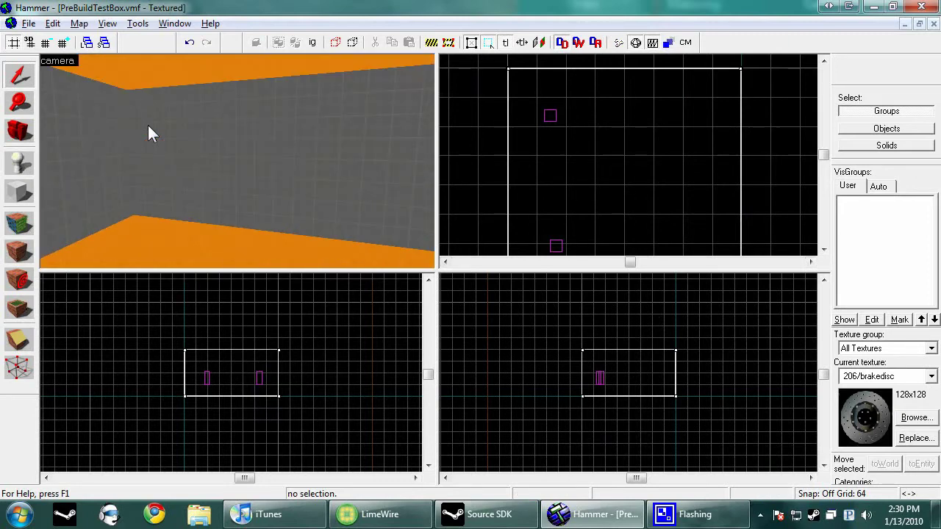
key(Down)
key(Up)
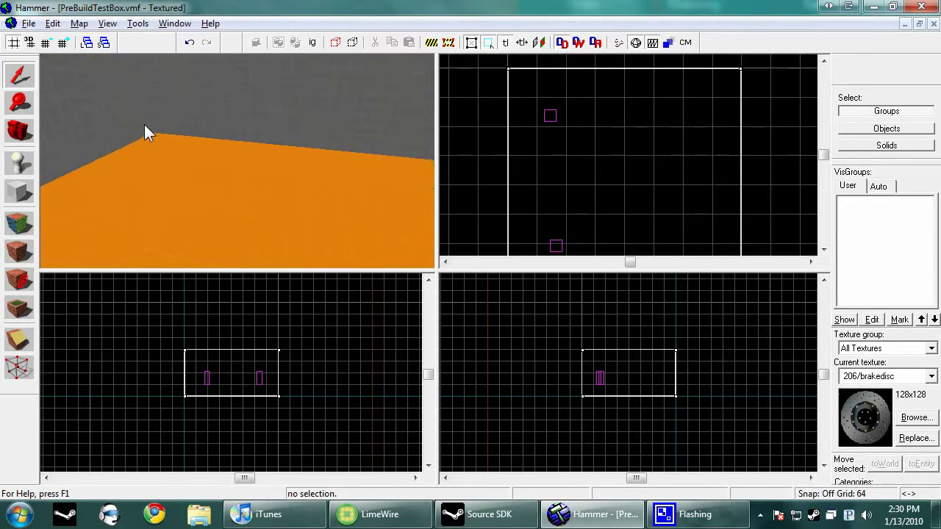
Outline a block about 61 by 63 units in the room's corner using the tools/toolstrigger texture.
click(912, 417)
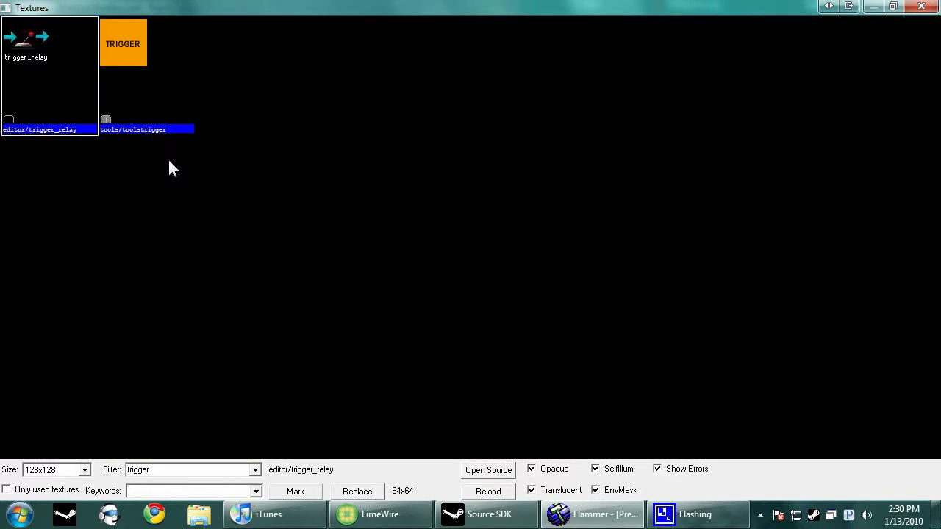
double_click(144, 103)
click(28, 191)
scroll(739, 76, up, 5)
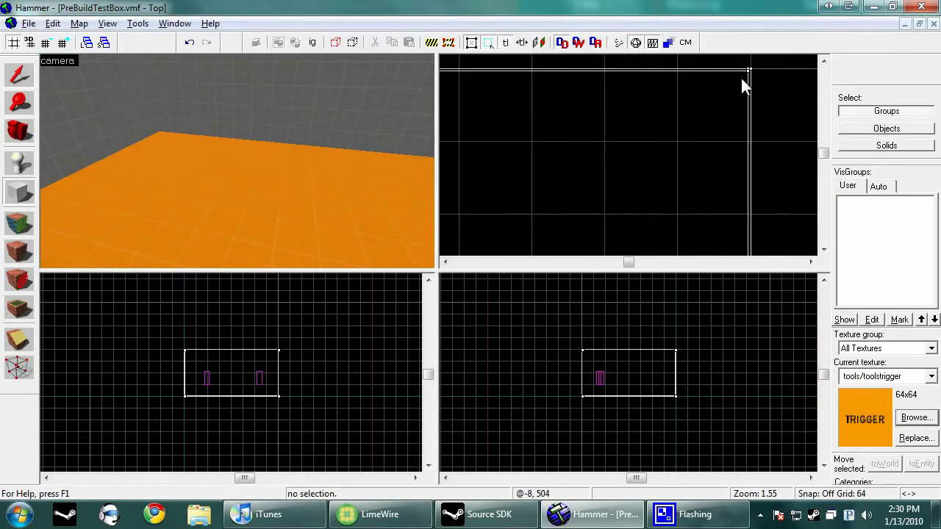
drag(747, 69, 675, 144)
scroll(677, 147, up, 2)
Lower the 72-unit-high block outline onto the floor in the room's corner and create the brush.
scroll(677, 389, up, 5)
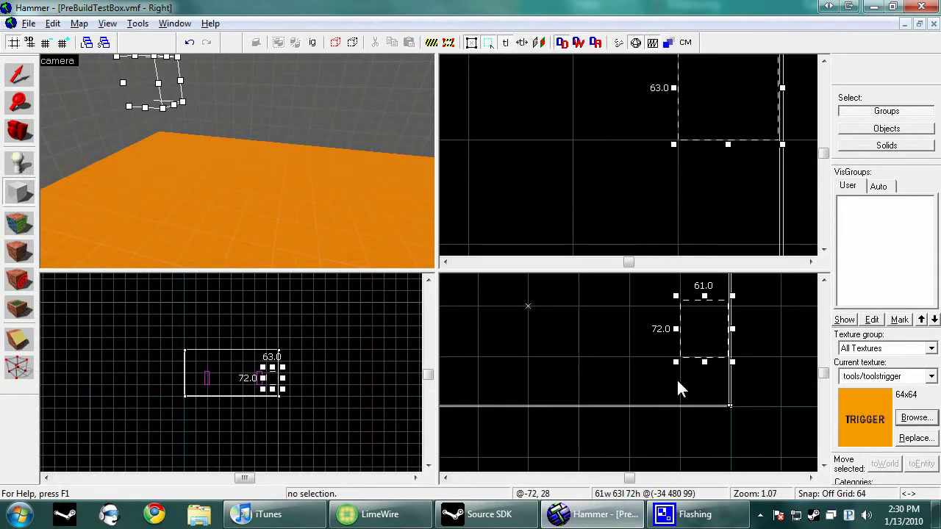
scroll(716, 342, up, 5)
drag(716, 342, 715, 438)
scroll(706, 404, down, 3)
scroll(714, 438, up, 3)
key(Down)
drag(672, 384, 675, 389)
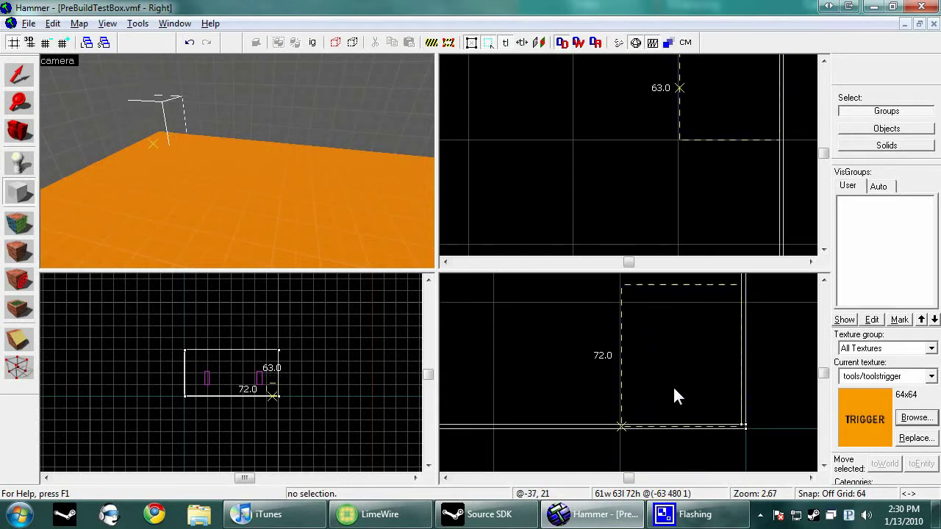
key(Return)
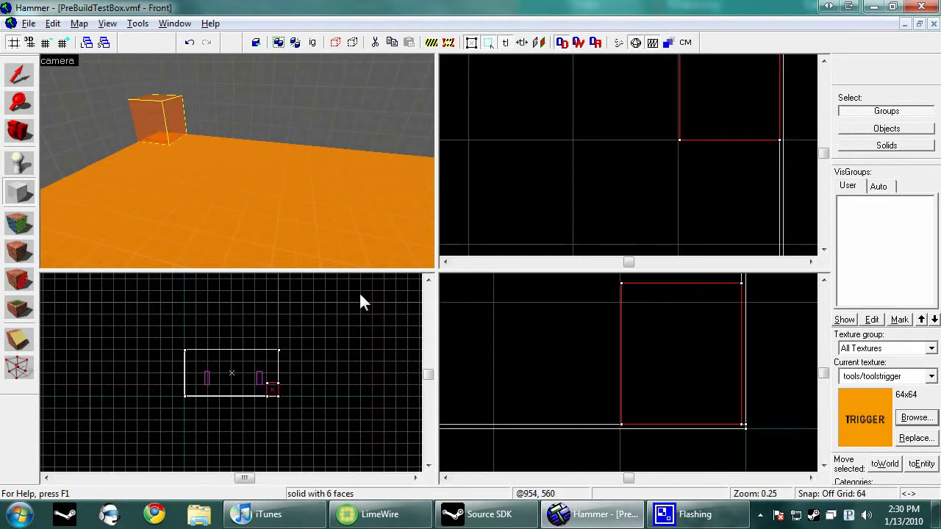
Tie the corner trigger brush to an entity of class trigger_teleport.
click(19, 74)
key(Escape)
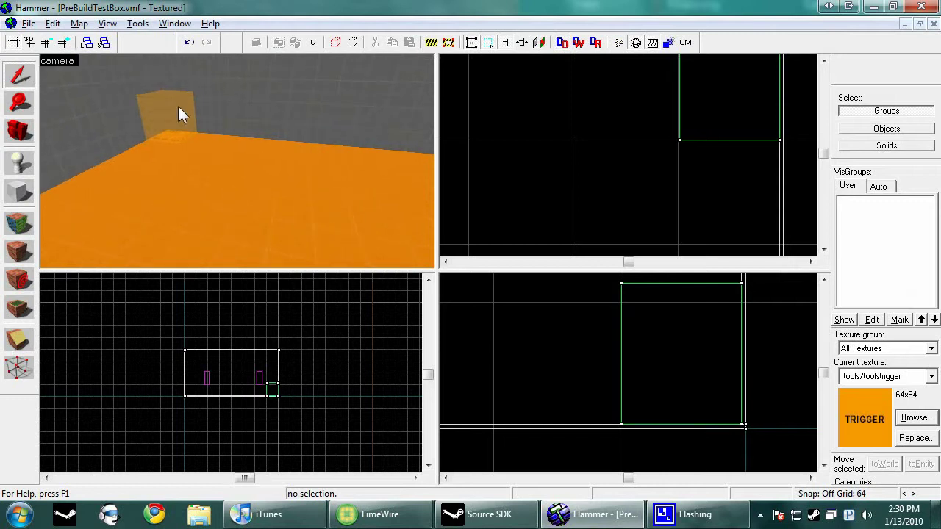
click(180, 117)
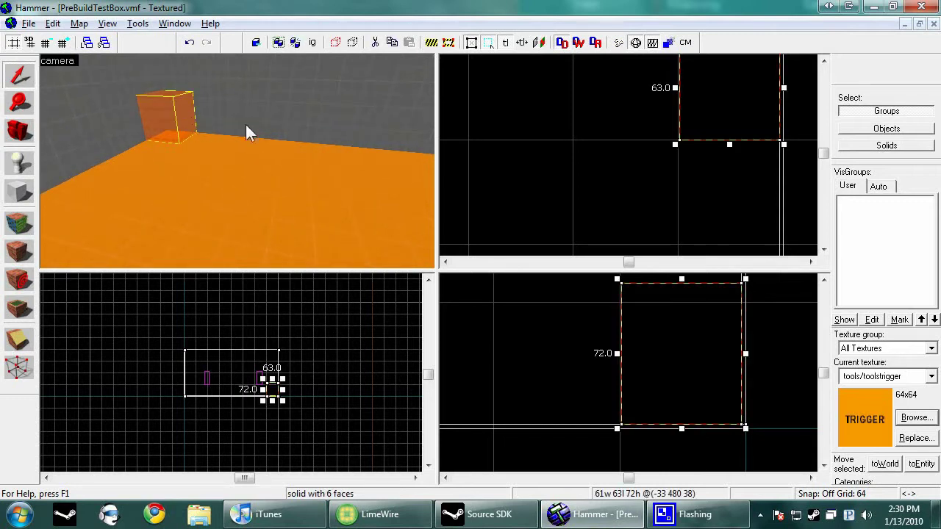
key(ctrl+t)
click(438, 142)
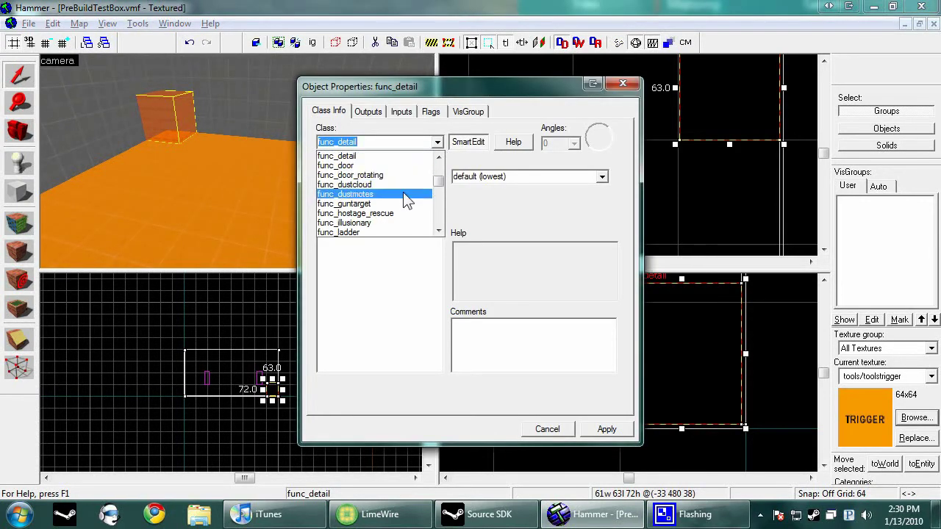
scroll(407, 200, down, 1)
text(trig)
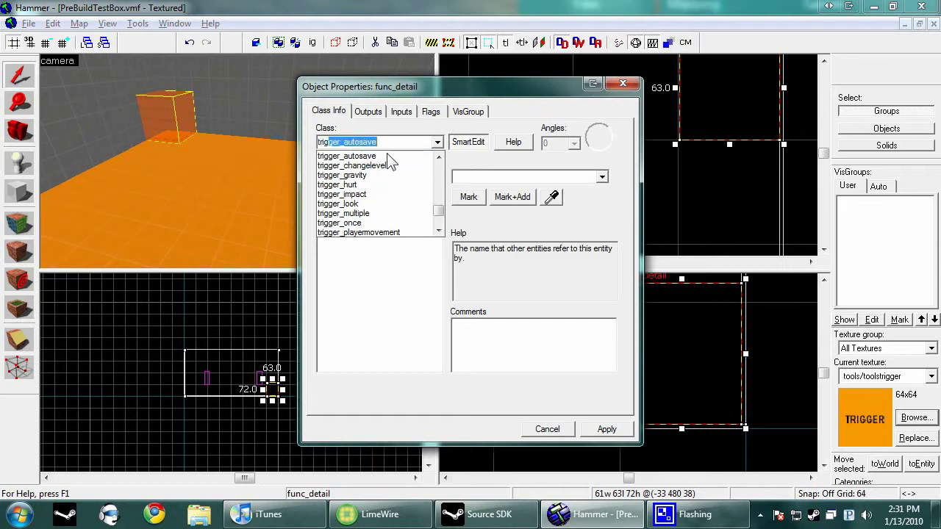
text(ger_teleport)
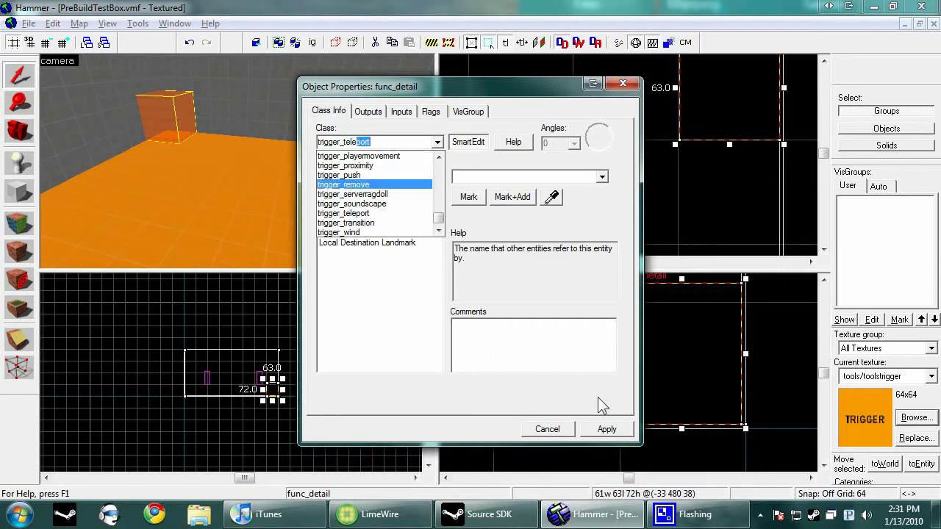
click(602, 426)
click(568, 432)
click(597, 119)
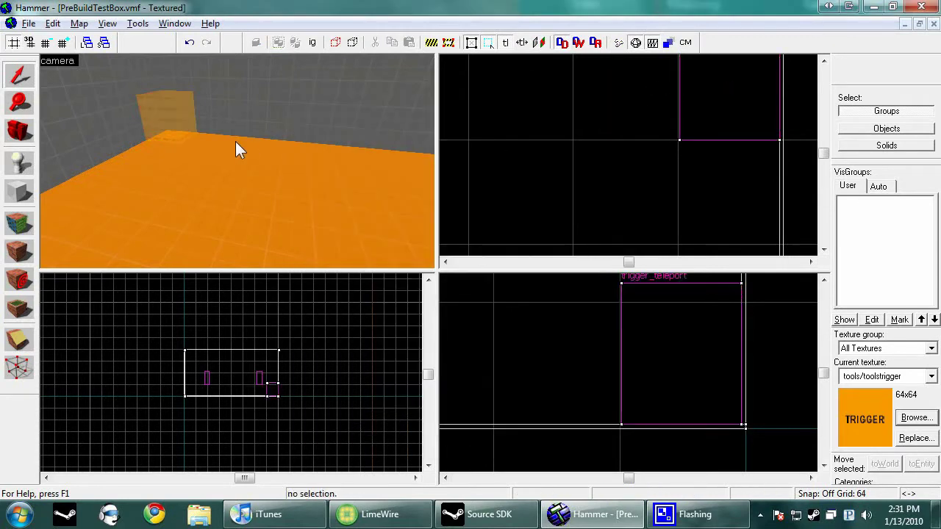
Place a new entity on the floor near the teleport trigger and set its class to info_teleport_destination.
key(z)
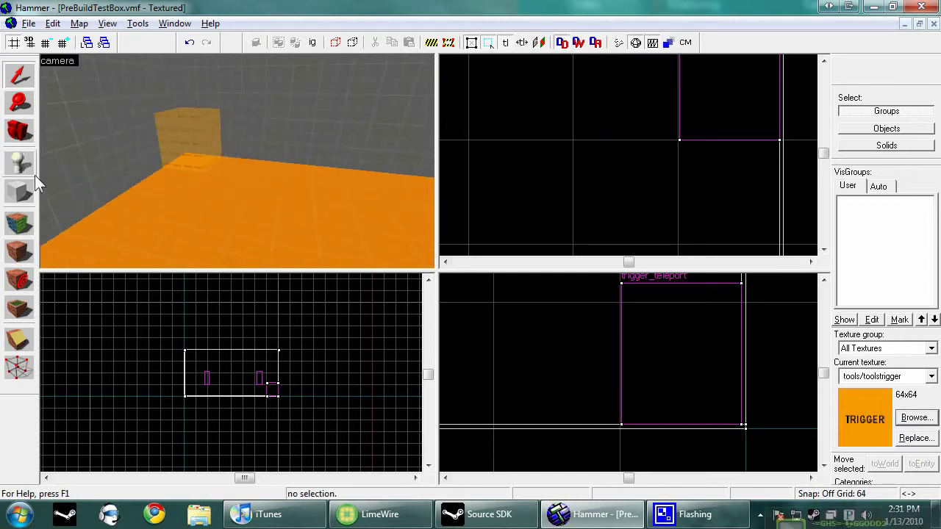
click(19, 163)
click(213, 230)
key(alt+Return)
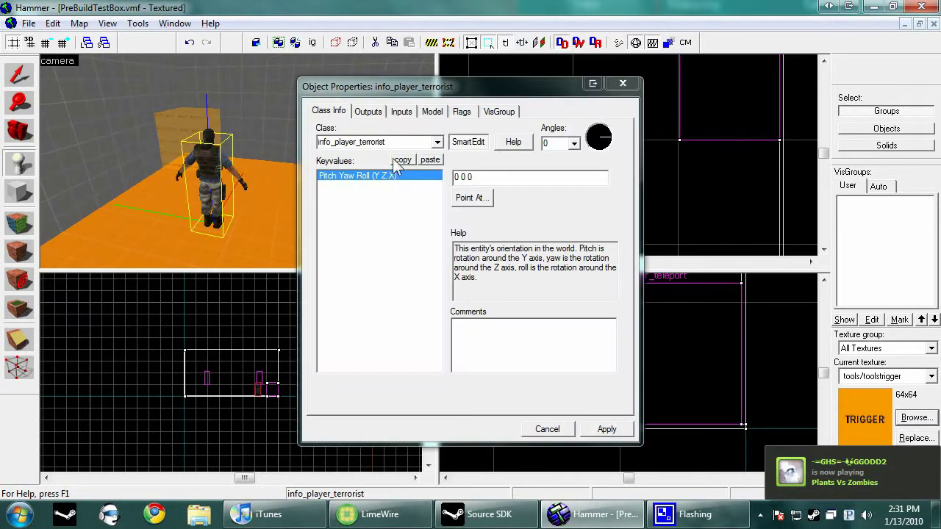
click(436, 143)
scroll(417, 179, up, 1)
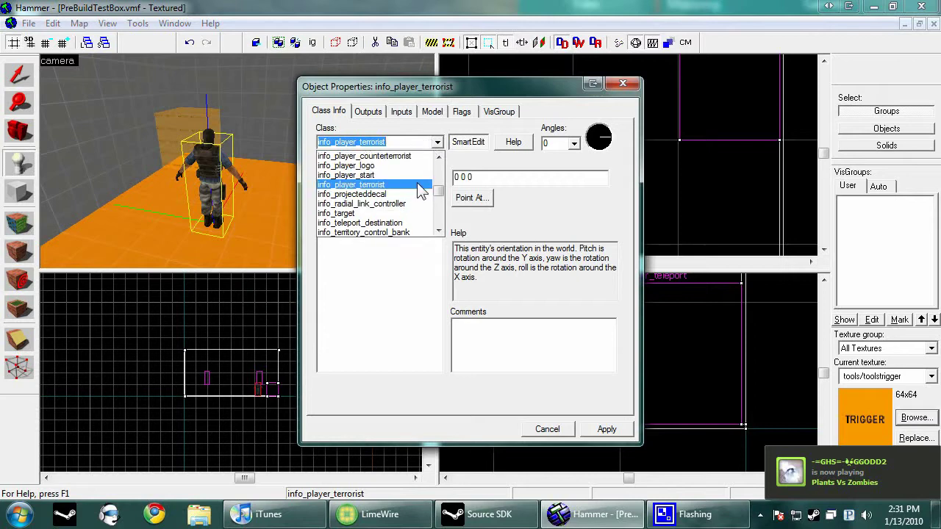
scroll(417, 186, down, 2)
click(402, 164)
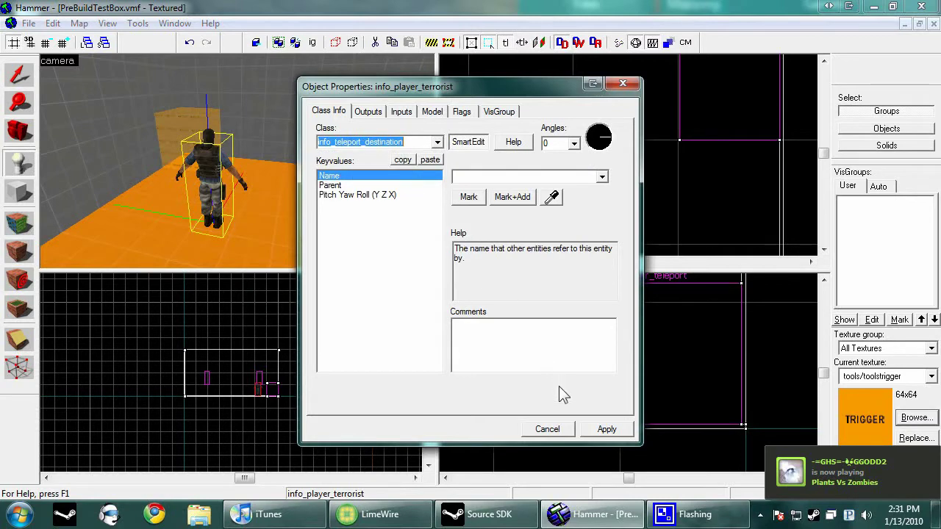
click(602, 425)
click(558, 430)
Rotate the teleport destination 180 degrees about the Z axis.
key(s)
key(d)
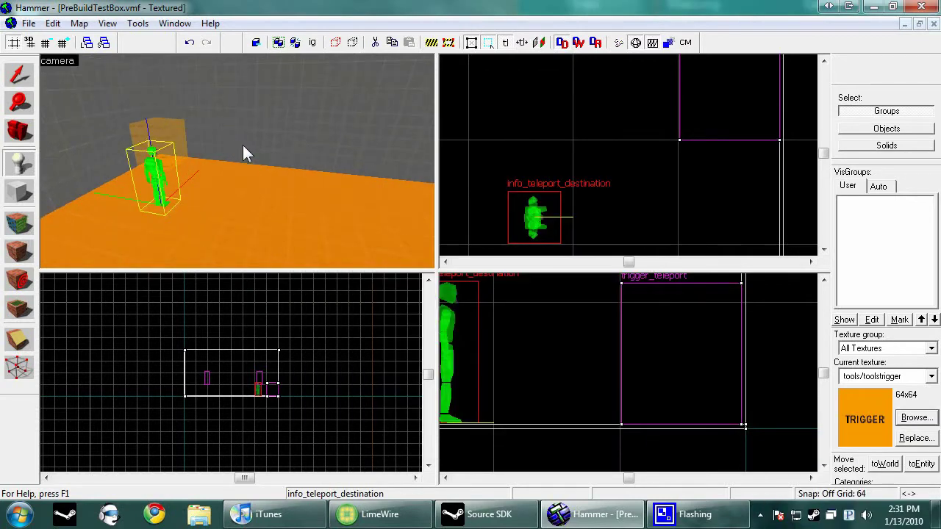
key(ctrl+m)
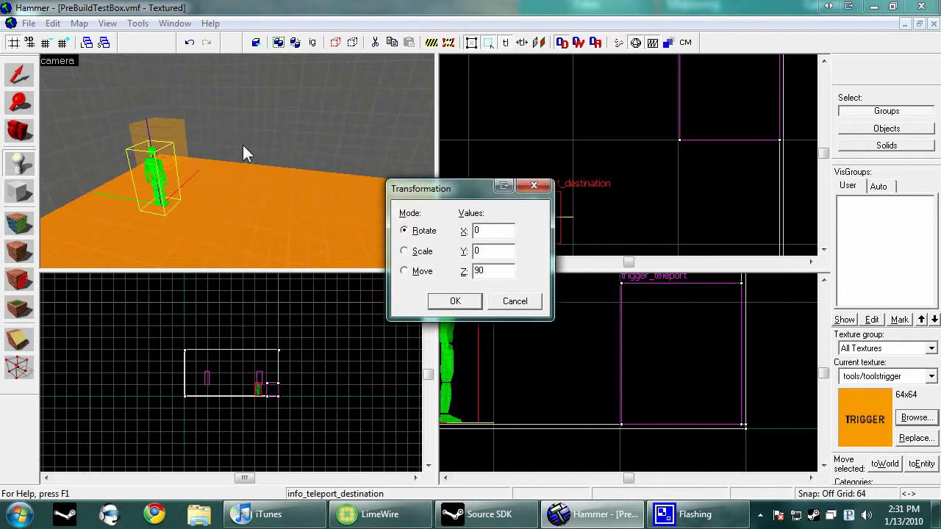
text(180)
key(Return)
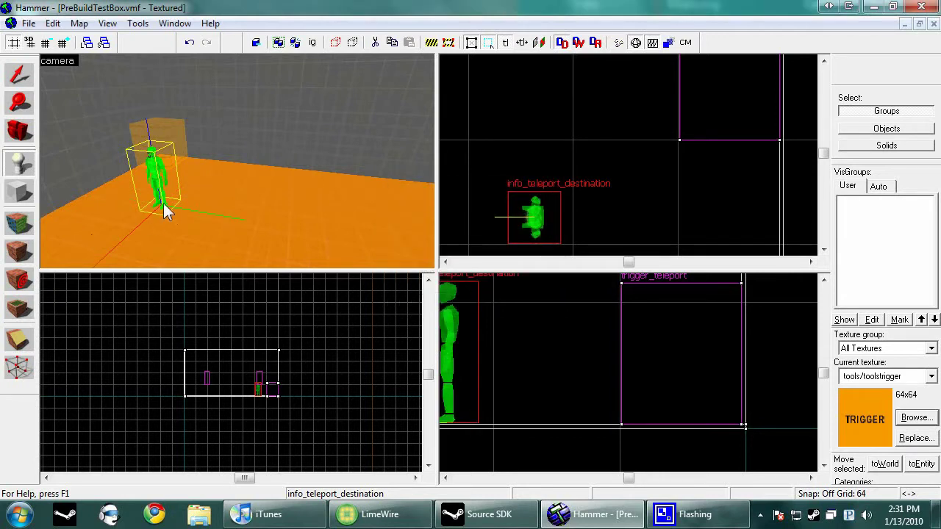
Move the teleport destination to the far end of the room, into the corner on the trigger's side.
key(shift+s)
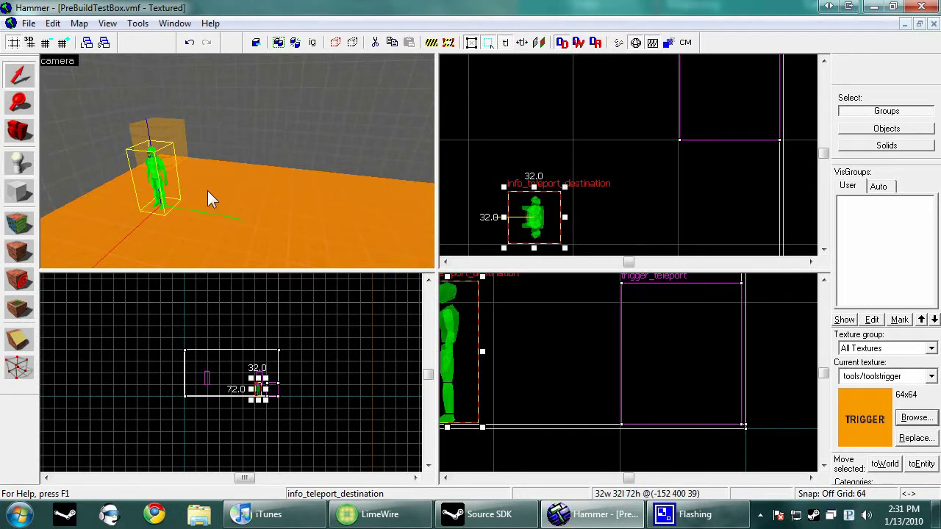
scroll(581, 143, down, 7)
drag(544, 210, 624, 185)
key(Down)
key(Down)
scroll(619, 208, up, 1)
scroll(622, 210, up, 5)
scroll(683, 363, down, 3)
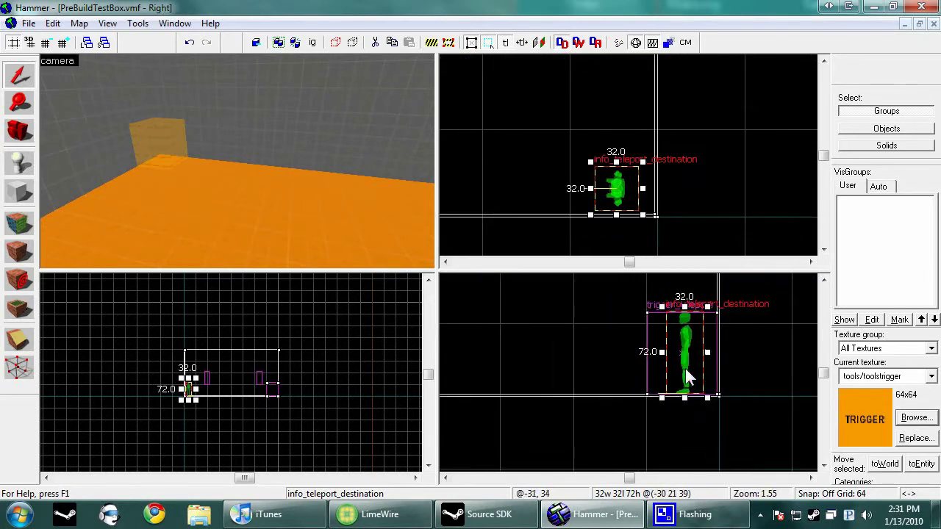
Raise the teleport destination slightly so its feet sit just above the floor.
key(Up)
drag(691, 420, 689, 397)
scroll(689, 397, up, 5)
key(Down)
key(Down)
drag(673, 333, 672, 370)
Name the info_teleport_destination entity Tele_dest.
key(d)
key(Right)
key(alt+Return)
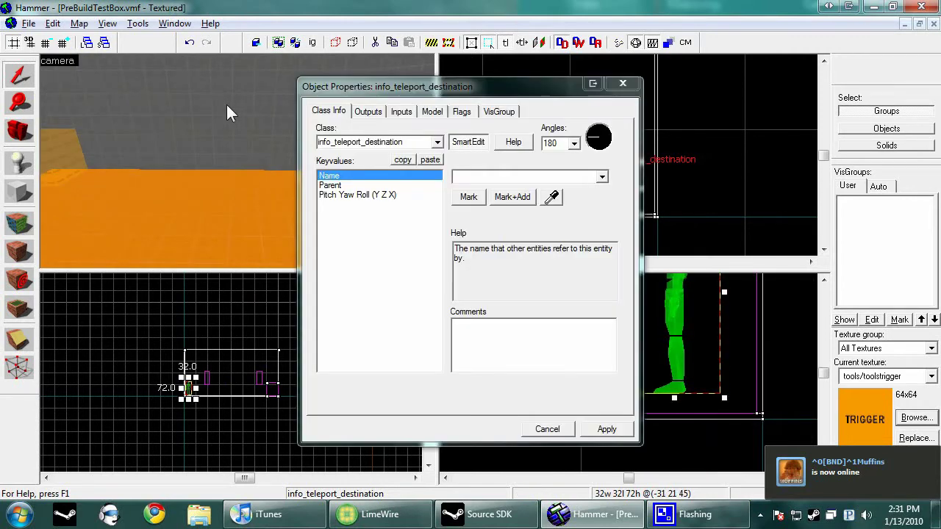
click(462, 176)
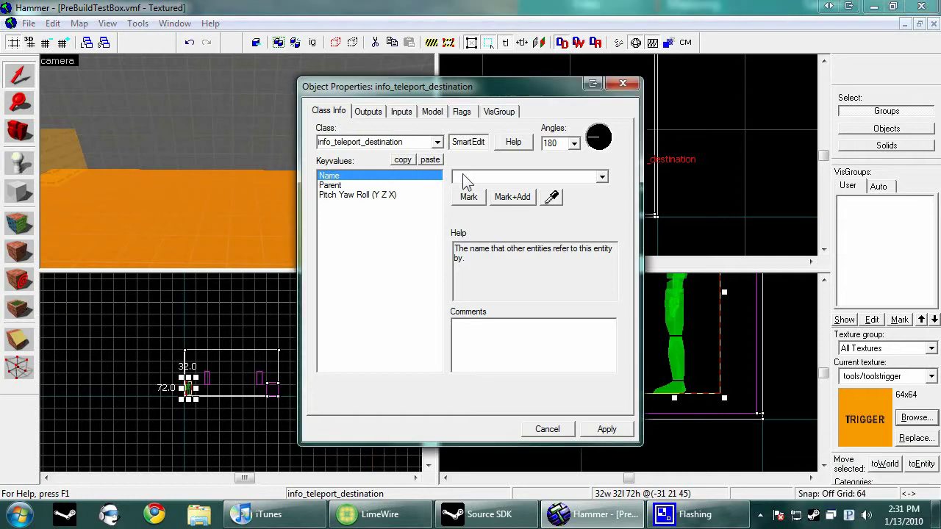
text(Tele_dest)
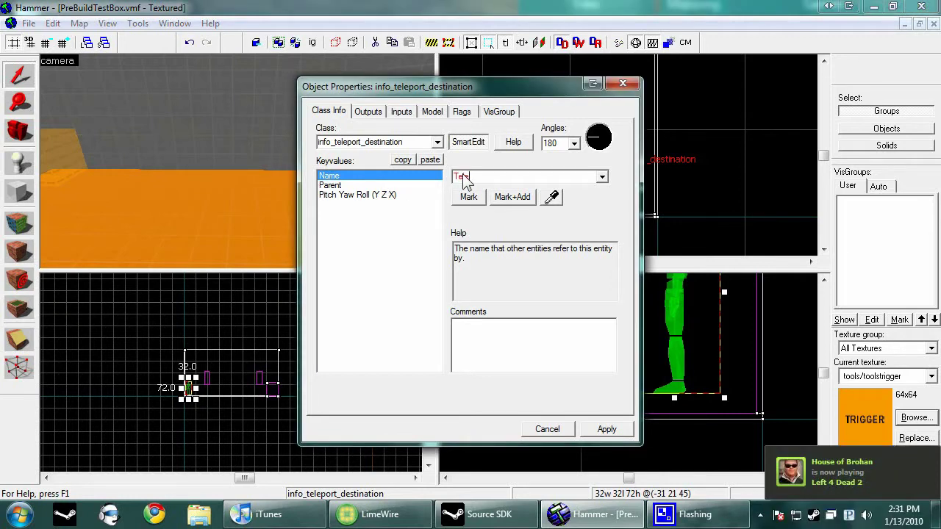
click(603, 428)
Set the trigger_teleport's Remote Destination to Tele_dest by picking the destination entity in the 3D view.
click(278, 378)
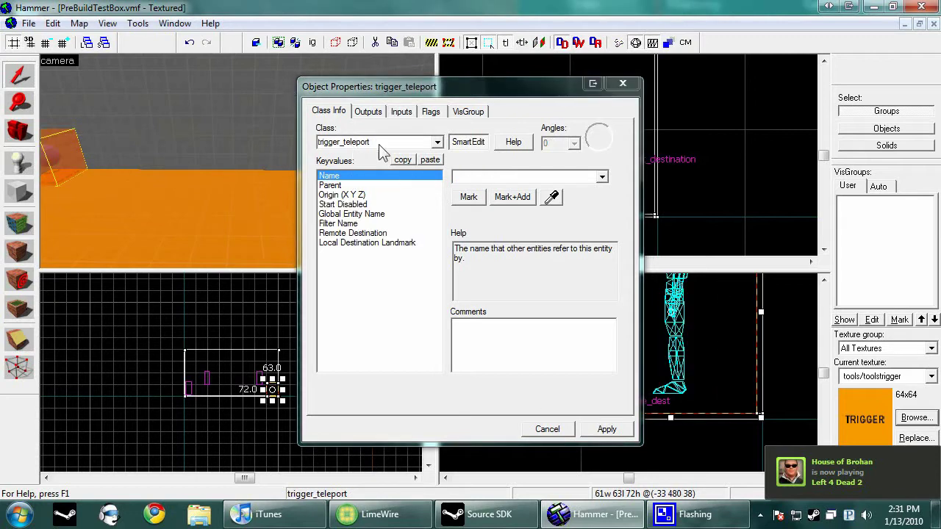
click(353, 234)
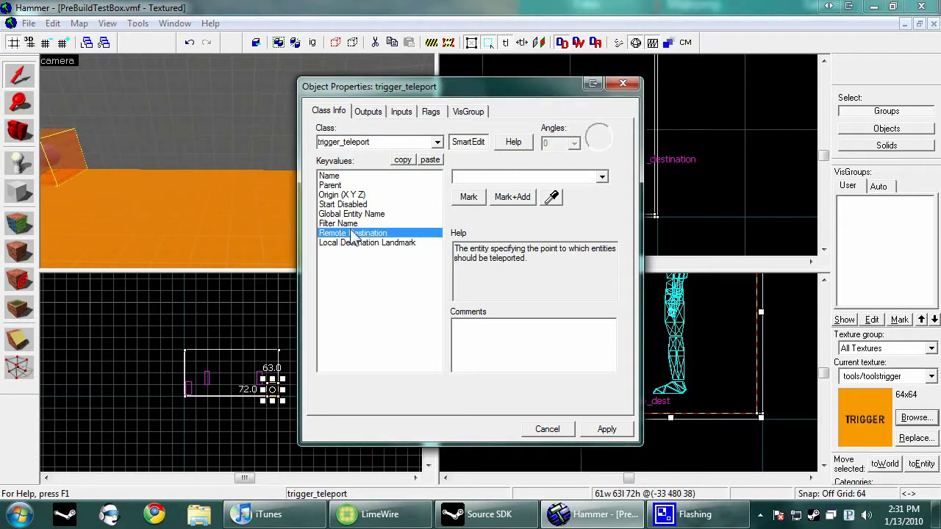
click(552, 198)
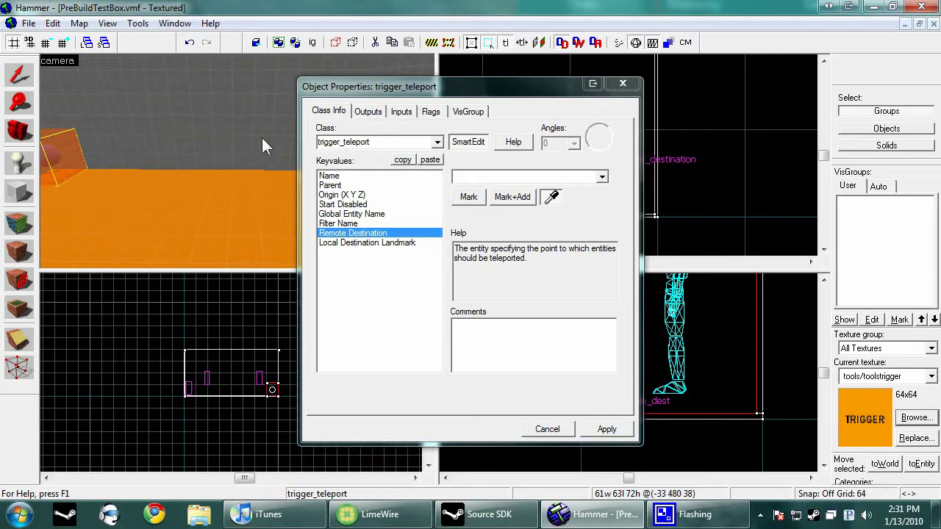
key(Right)
click(288, 155)
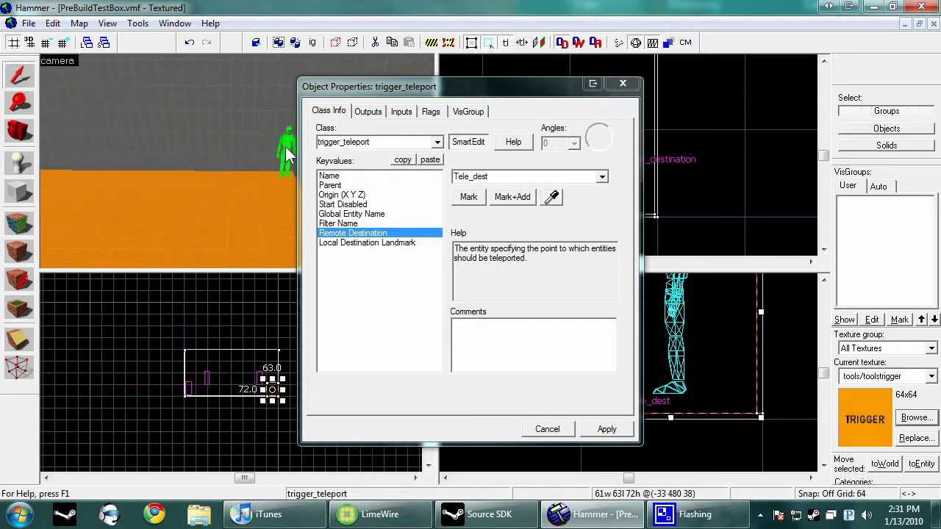
click(605, 430)
click(544, 429)
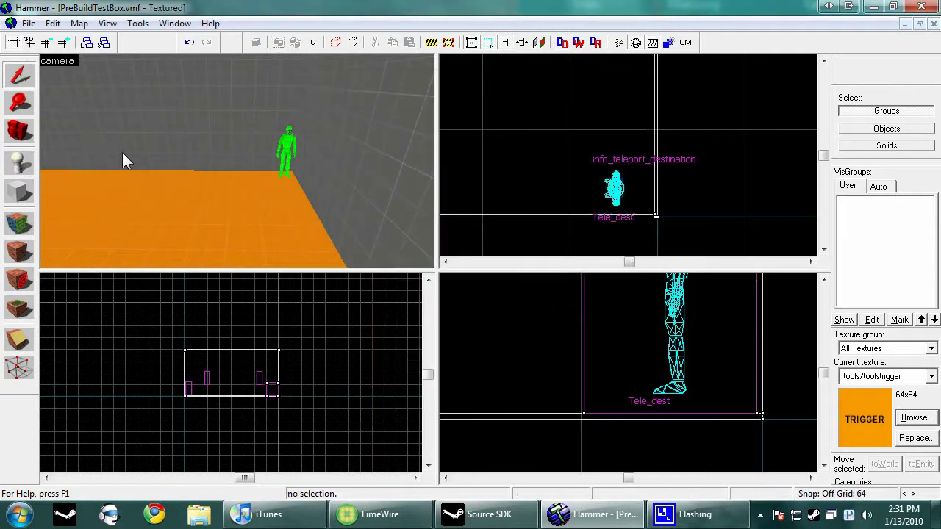
Filter the textures by "decal" and make the PRIVATE CONTAINER decal, cs_assault/assault_dumping_decal02, the current texture.
key(s)
key(Left)
key(Left)
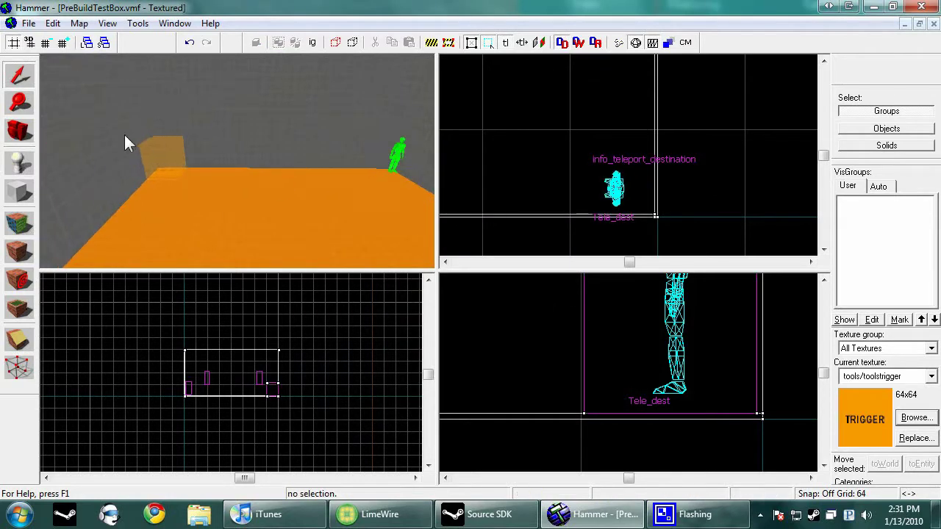
click(917, 418)
text(d)
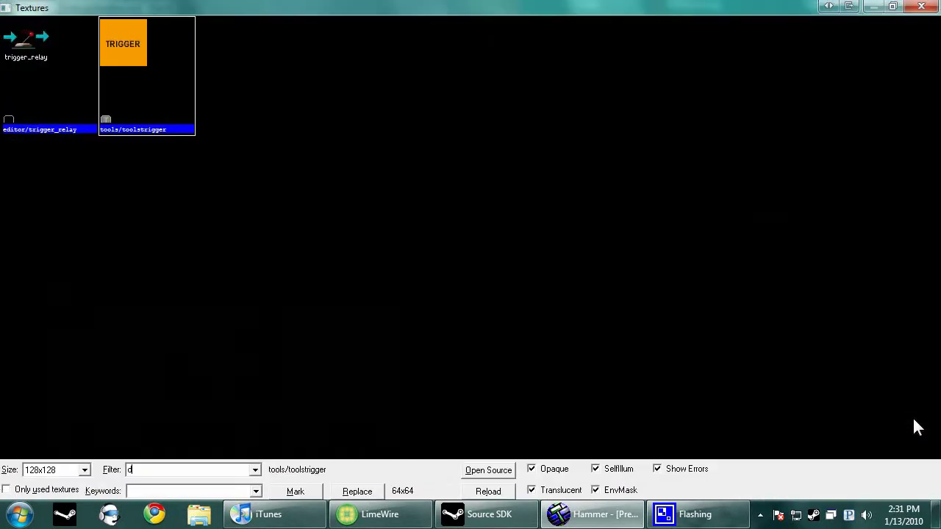
text(ecal)
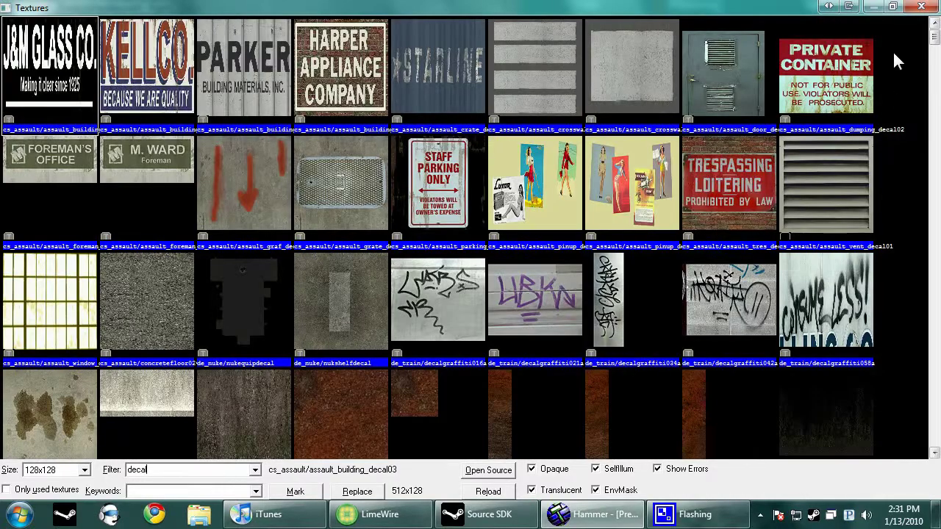
click(345, 72)
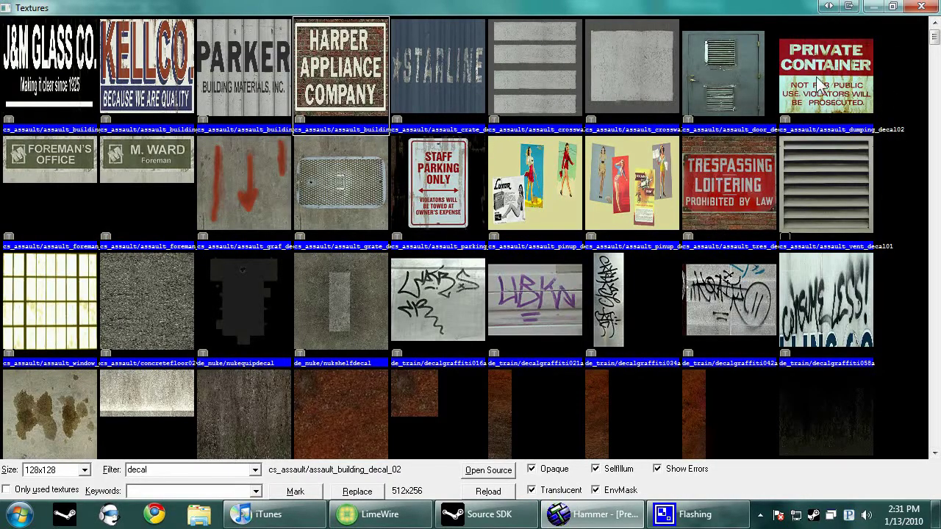
double_click(849, 87)
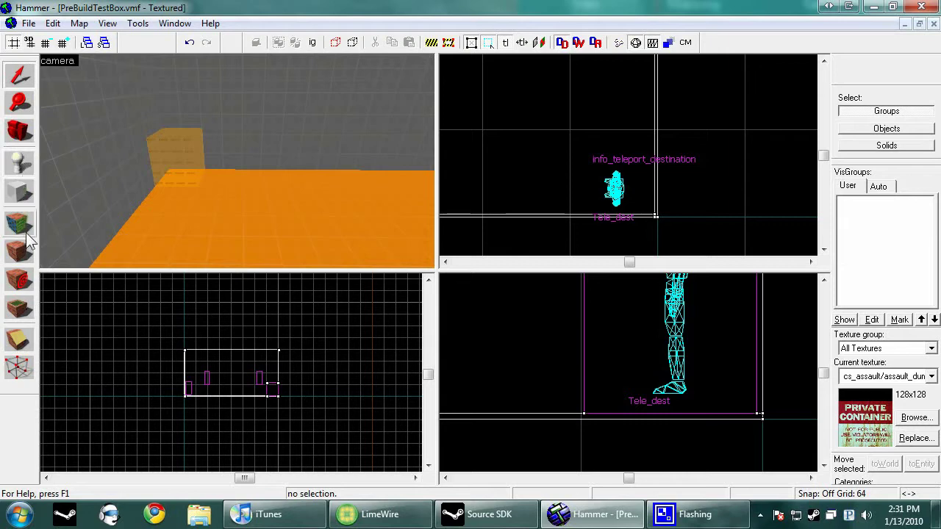
Place the PRIVATE CONTAINER decal on the wall behind the teleport trigger, undoing the first placement and applying it again.
key(a)
key(w)
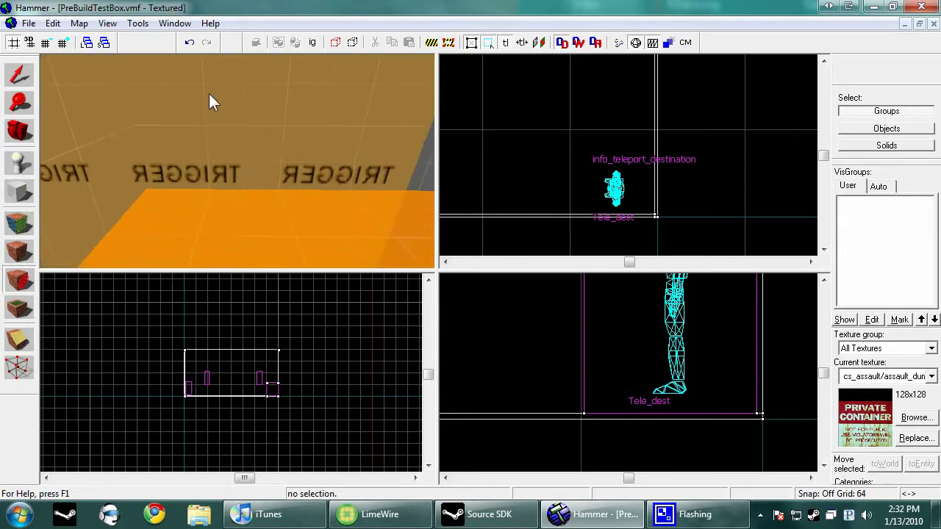
click(207, 86)
key(w)
key(ctrl+z)
click(207, 86)
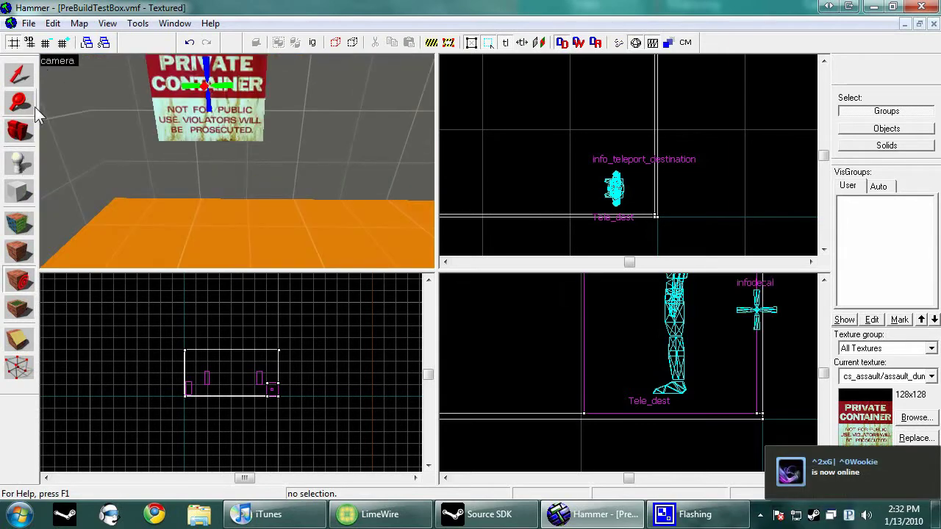
click(19, 75)
scroll(235, 141, down, 10)
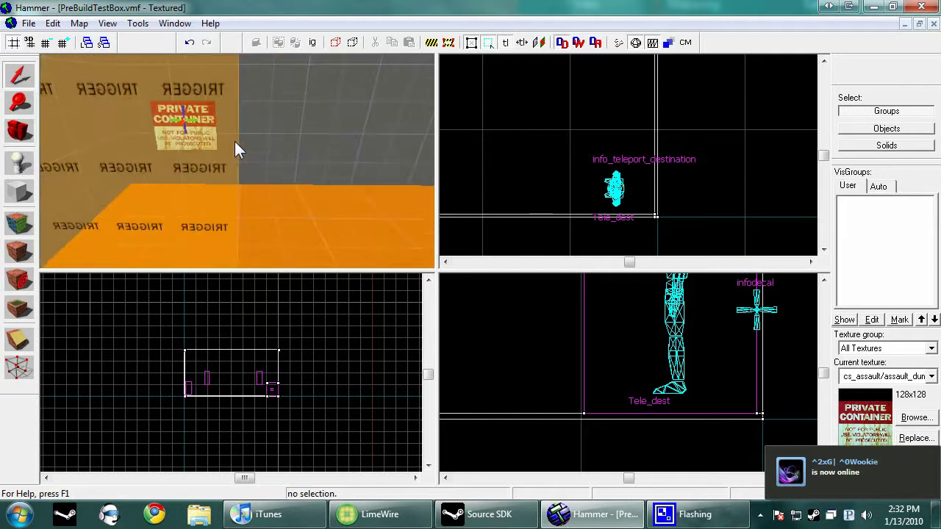
click(149, 173)
Create a block about 62 x 62 x 72 units with the tools/toolstrigger texture in the empty floor corner near the soldier model.
click(610, 143)
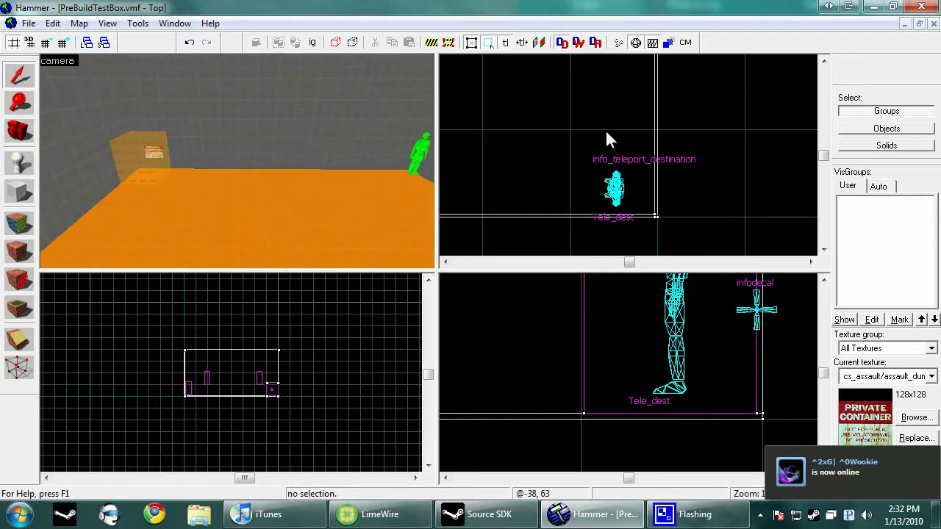
click(872, 377)
click(888, 112)
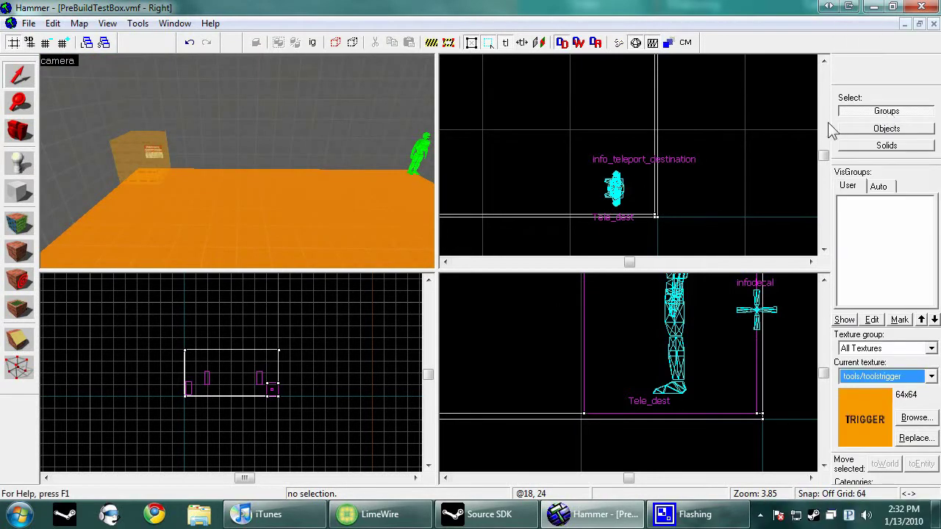
click(20, 189)
scroll(619, 179, down, 16)
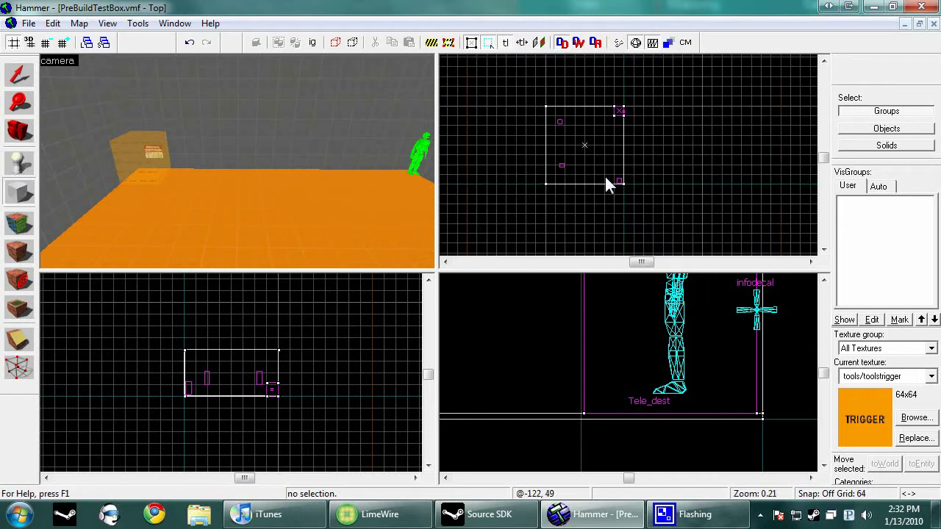
scroll(609, 225, up, 5)
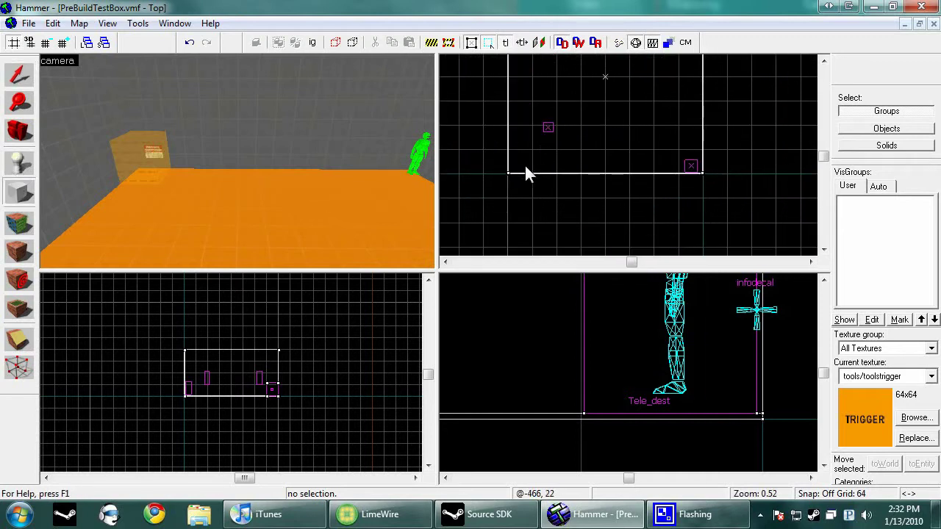
scroll(527, 171, up, 9)
drag(544, 126, 471, 204)
scroll(514, 154, up, 3)
scroll(525, 146, down, 7)
scroll(478, 195, up, 4)
key(Return)
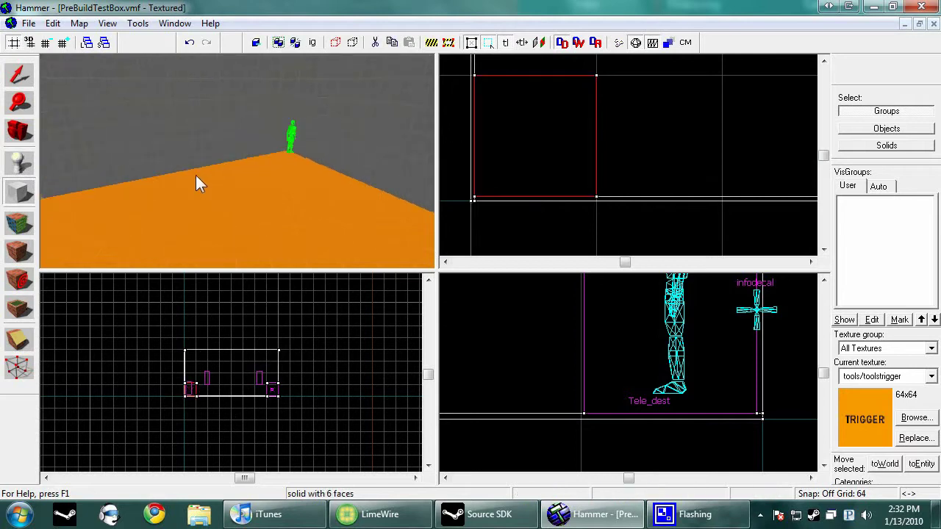
Tie the new trigger-textured block to an entity and set its class to trigger_hurt.
key(w)
click(20, 76)
key(ctrl+t)
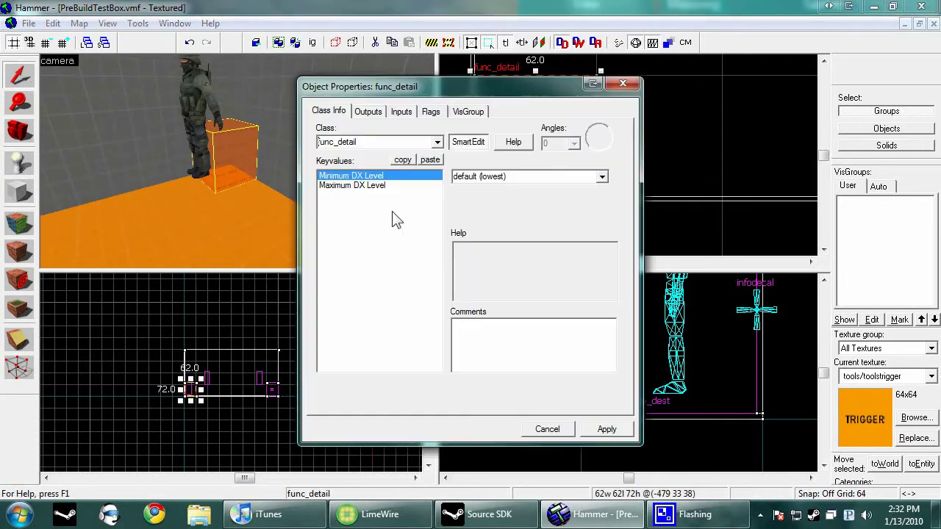
double_click(385, 141)
text(trig)
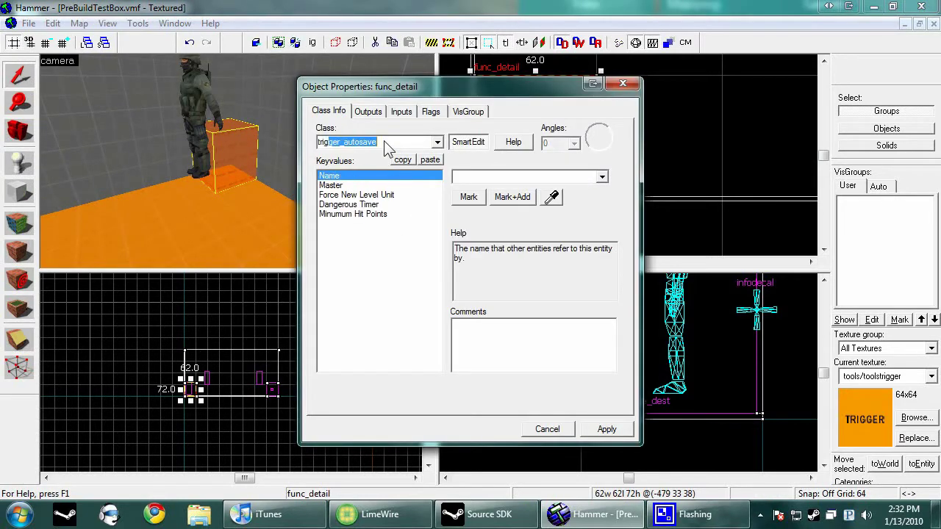
text(ger_hurt)
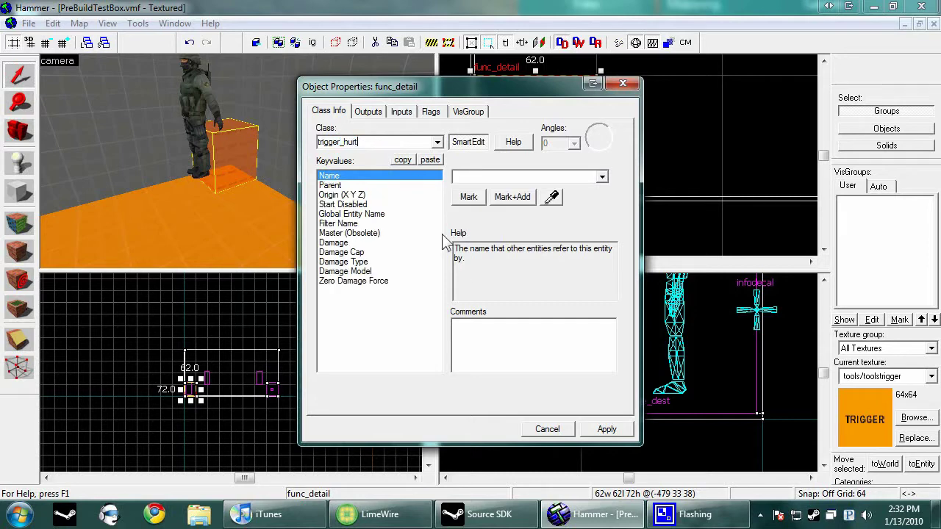
click(593, 432)
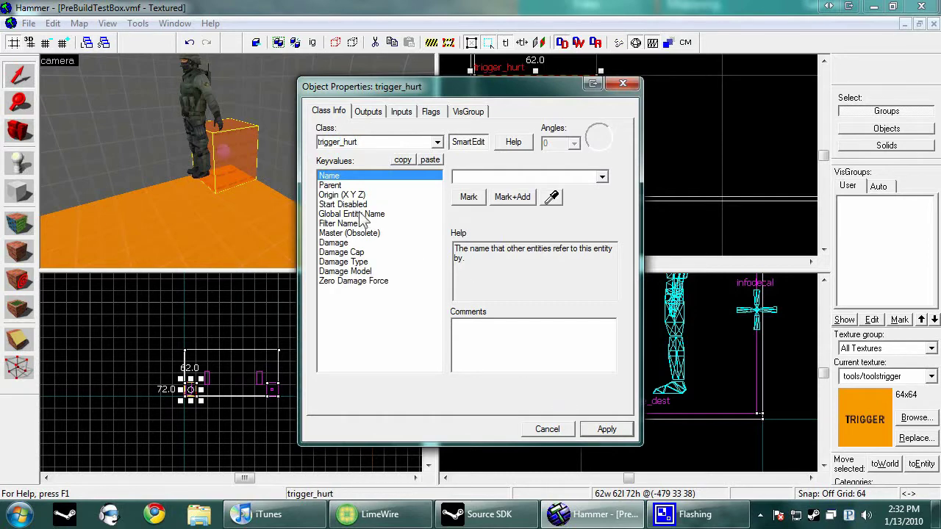
Set the trigger_hurt's Damage Type to GENERIC.
click(343, 262)
click(602, 176)
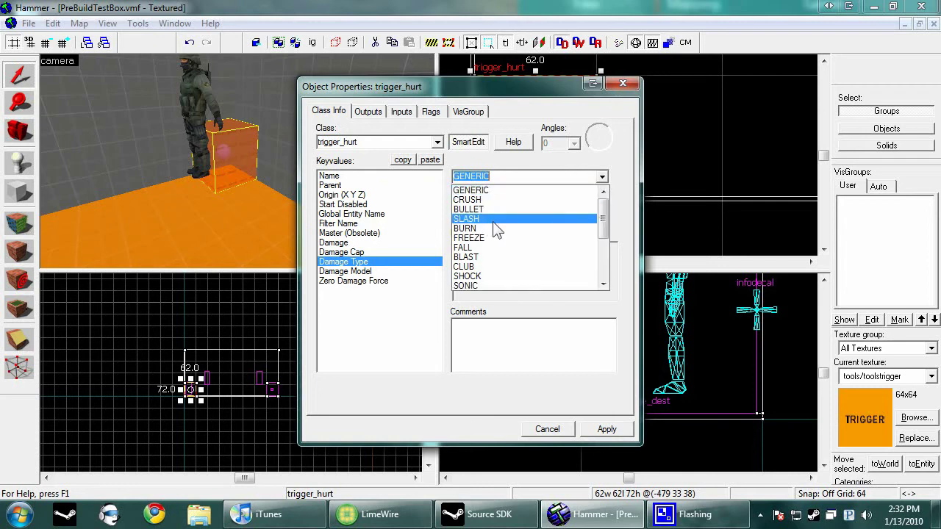
click(507, 190)
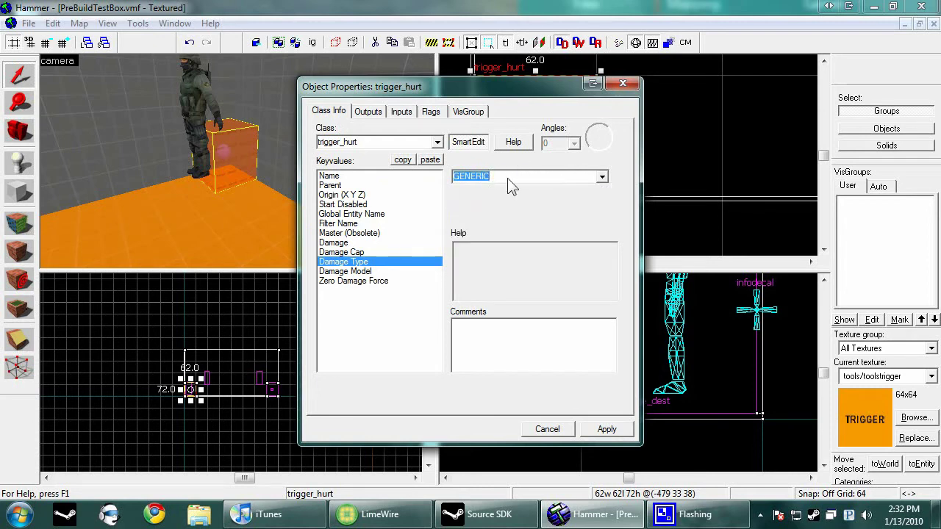
Set the trigger_hurt's Damage to 50 and apply the properties.
click(334, 242)
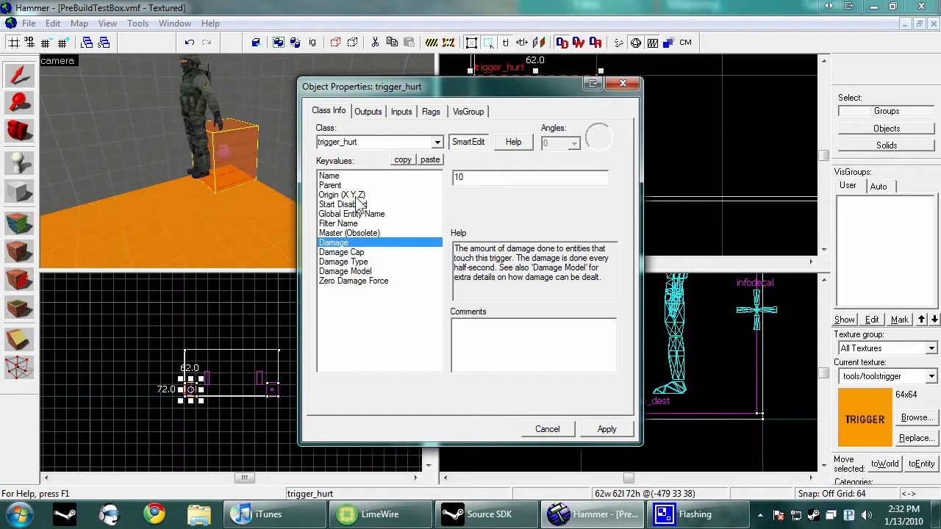
double_click(459, 179)
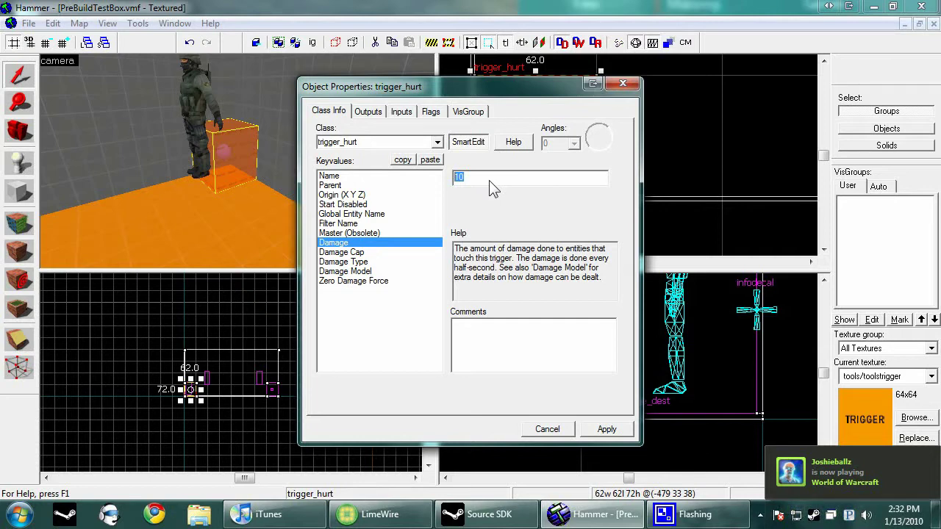
text(20)
key(BackSpace)
key(BackSpace)
text(50)
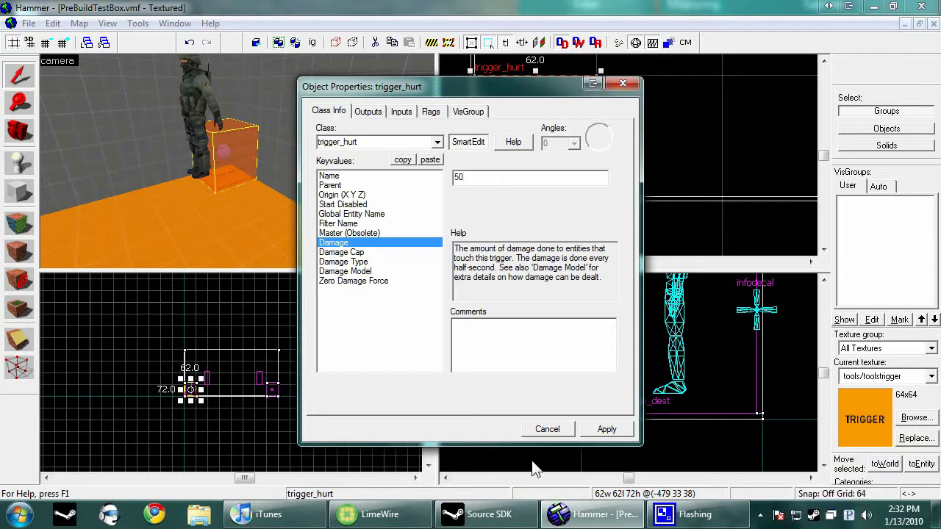
click(614, 428)
click(553, 425)
Duplicate the trigger_hurt brush along the same wall, about 128 units from the original.
scroll(555, 139, down, 8)
scroll(555, 140, up, 5)
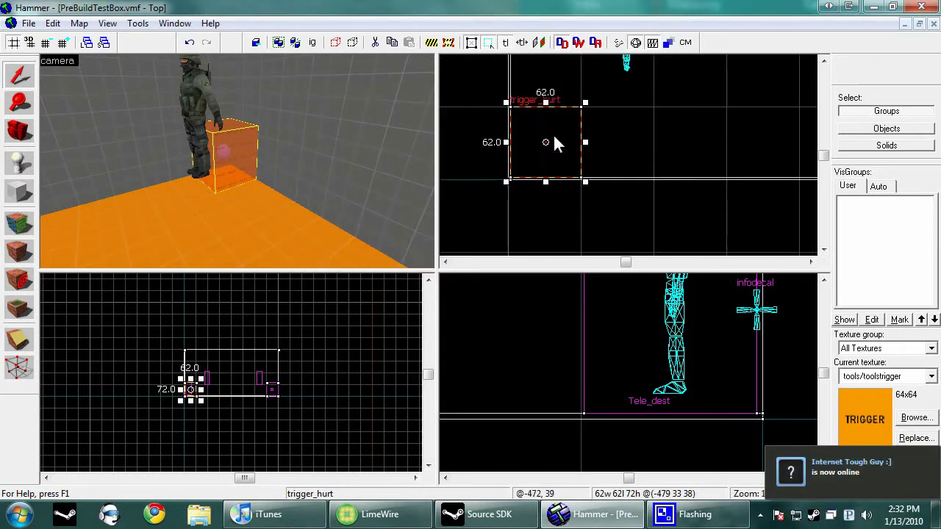
drag(536, 128, 680, 132)
scroll(679, 127, up, 4)
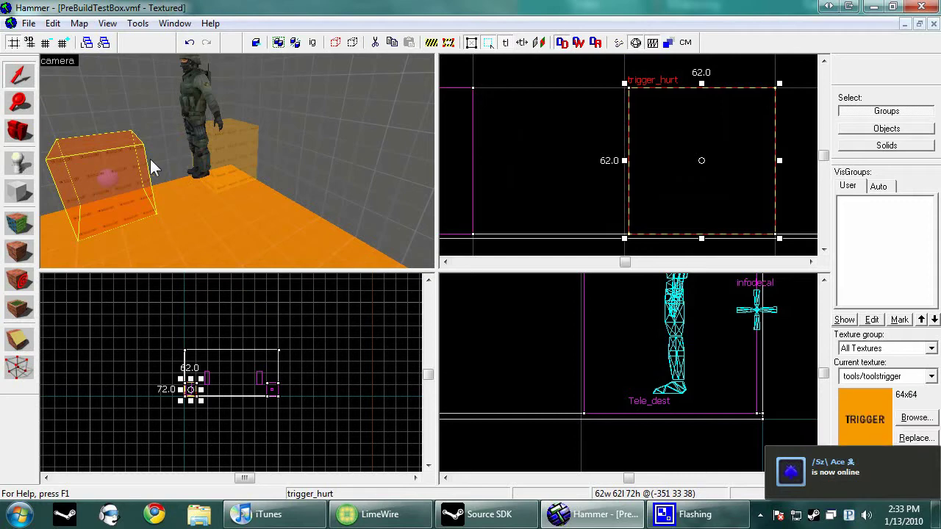
Set the duplicated trigger_hurt's Damage to -50, apply the properties and clear the selection.
key(a)
key(w)
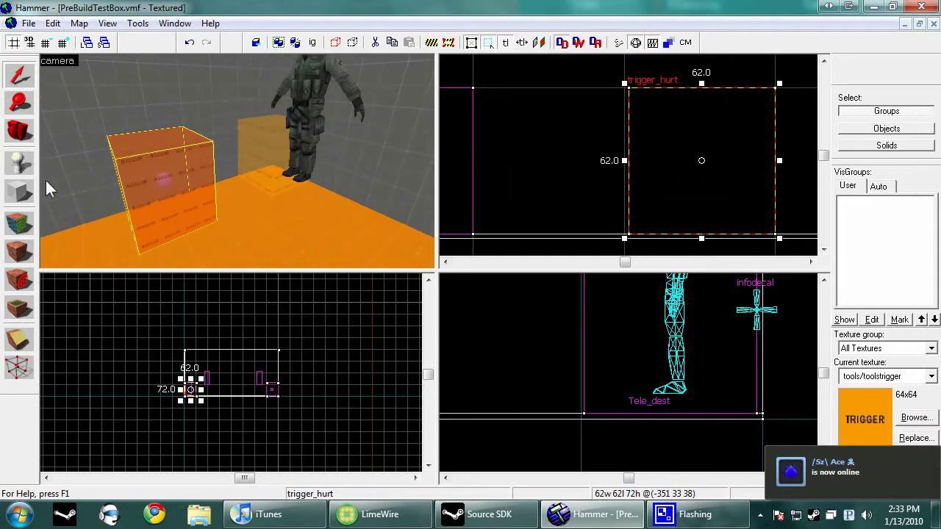
key(alt+Return)
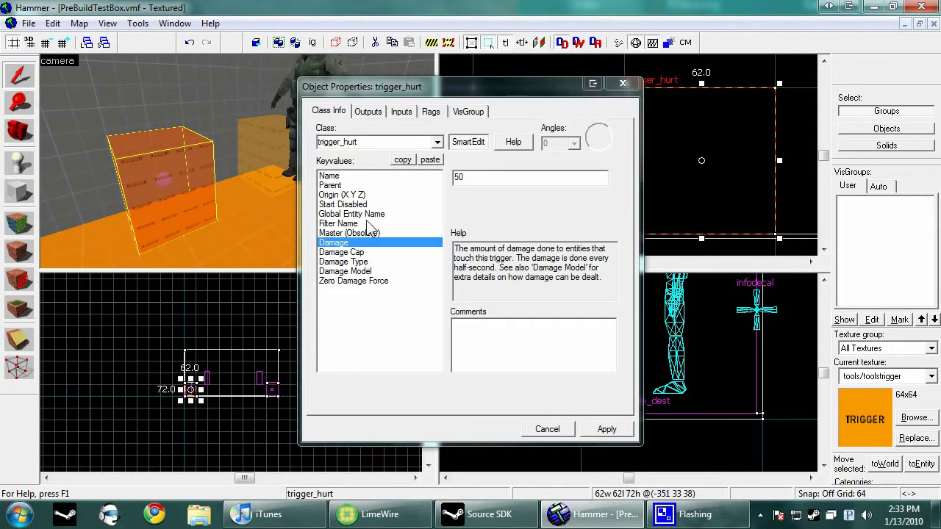
click(349, 236)
click(352, 242)
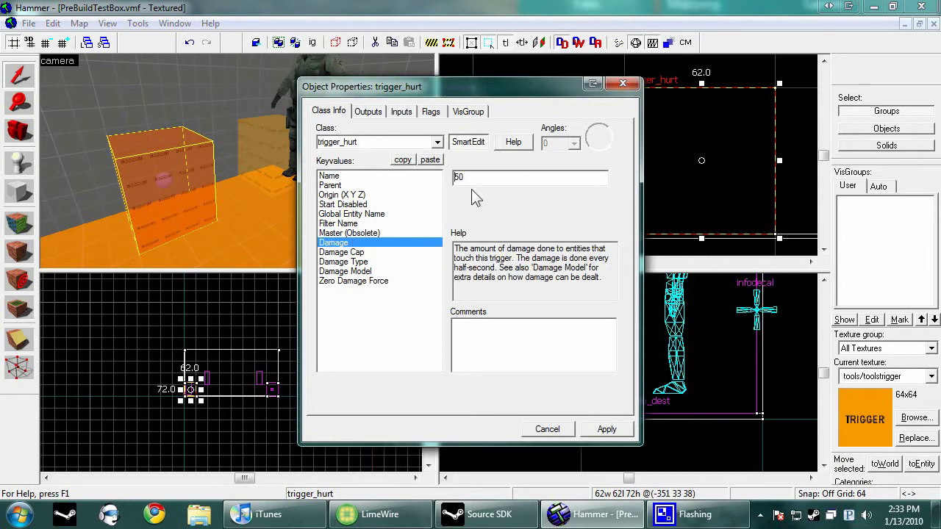
double_click(461, 182)
click(606, 430)
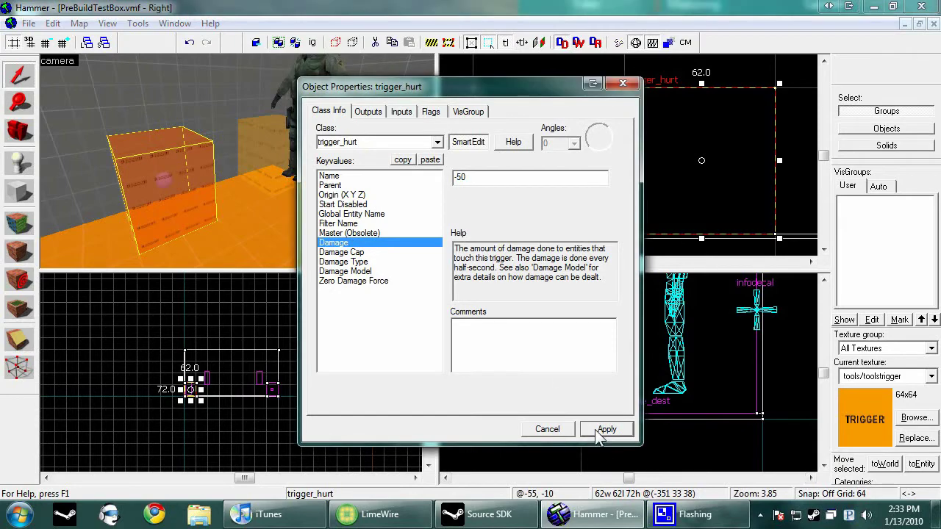
click(548, 430)
key(Escape)
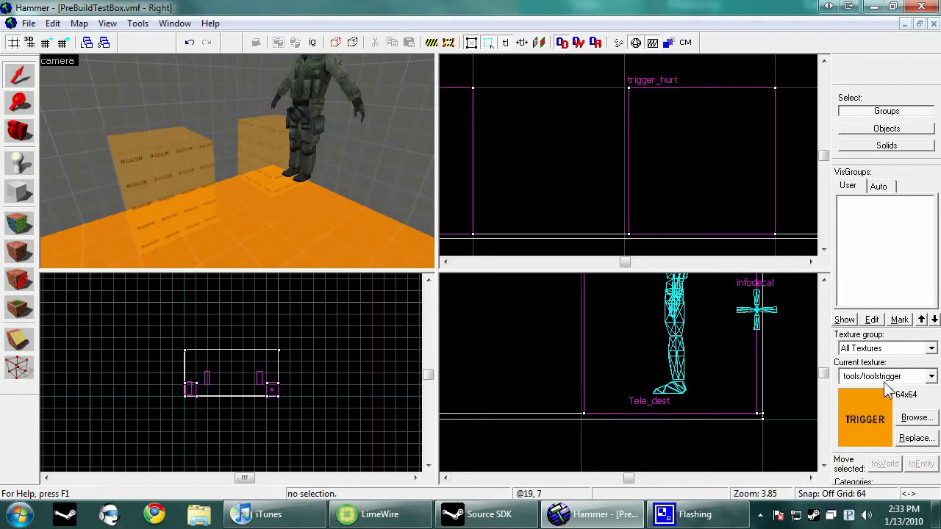
Place the cs_assault/assault_grate_decal02 decal on the floor inside the duplicated trigger_hurt.
click(917, 418)
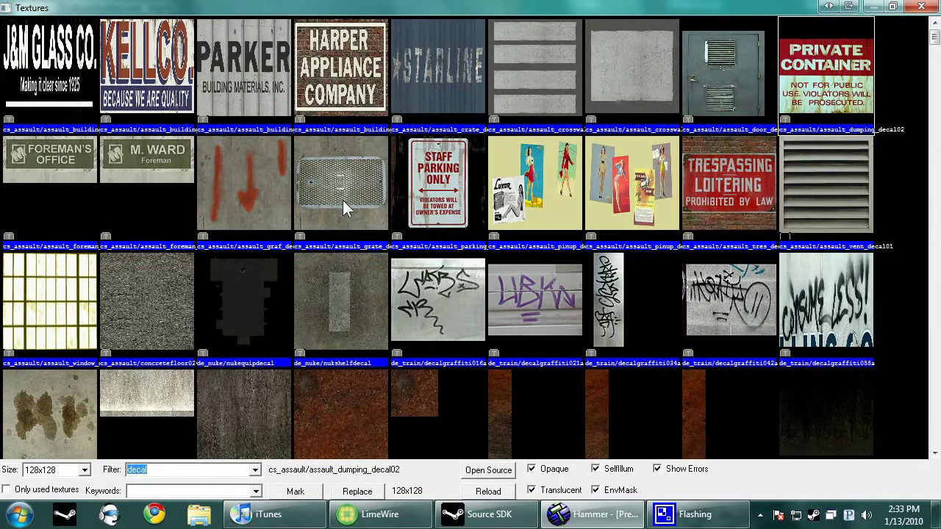
double_click(342, 200)
click(19, 280)
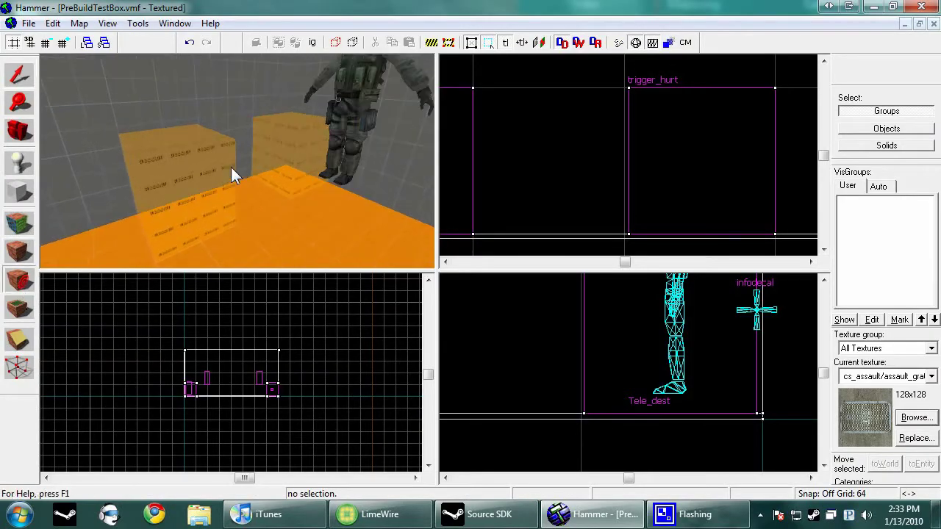
key(z)
key(w)
key(z)
click(269, 221)
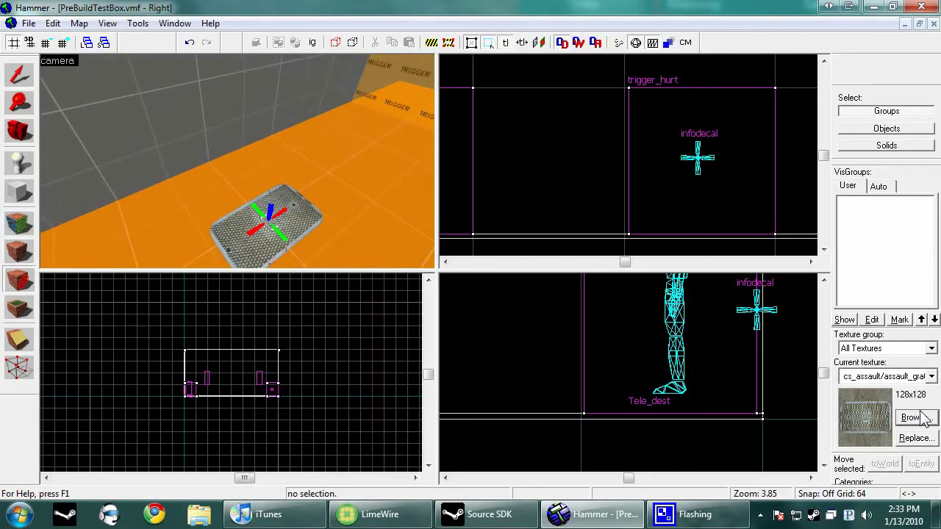
Place the decals/bloodstain_001 decal on the floor inside the original trigger_hurt.
click(917, 417)
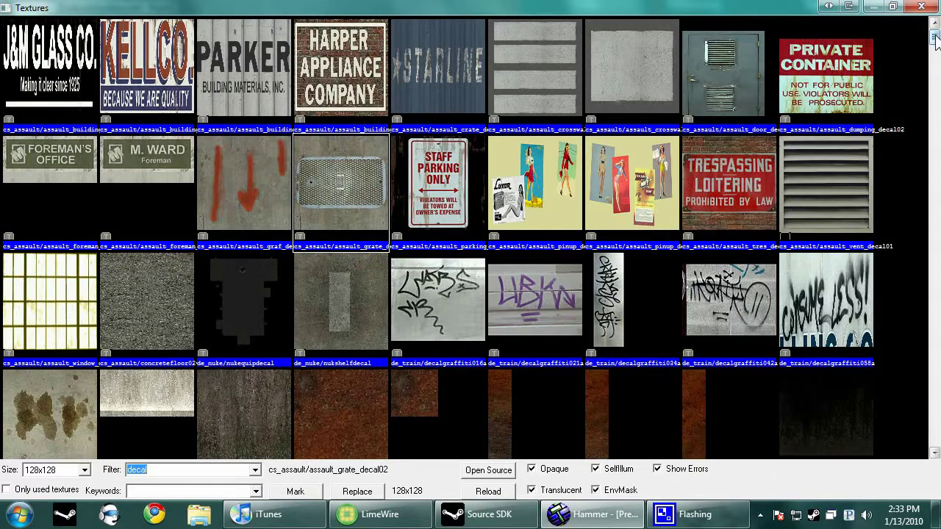
drag(935, 35, 935, 85)
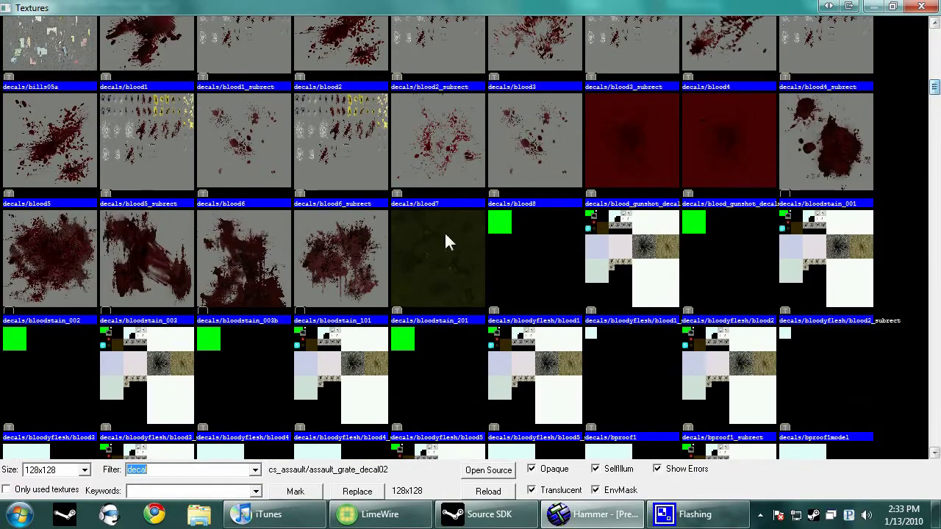
double_click(840, 147)
key(Up)
key(Up)
key(Up)
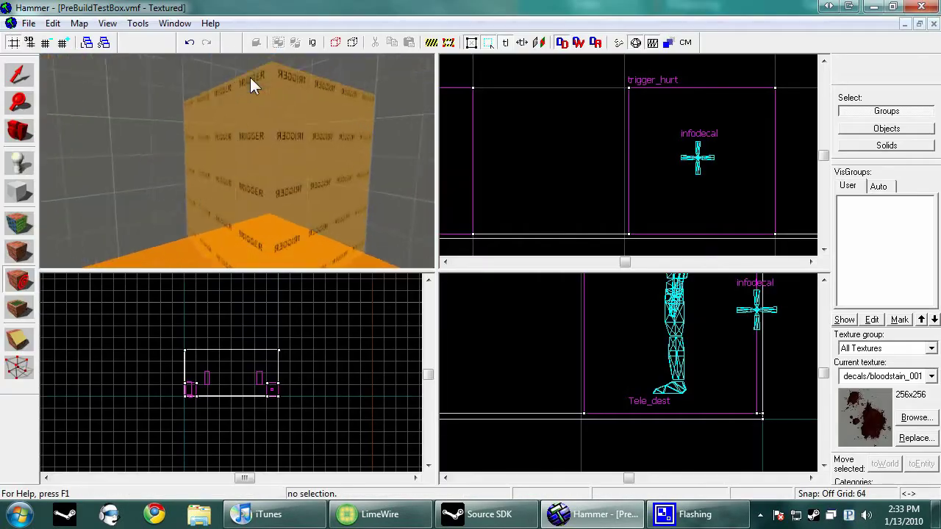
key(w)
key(z)
click(209, 227)
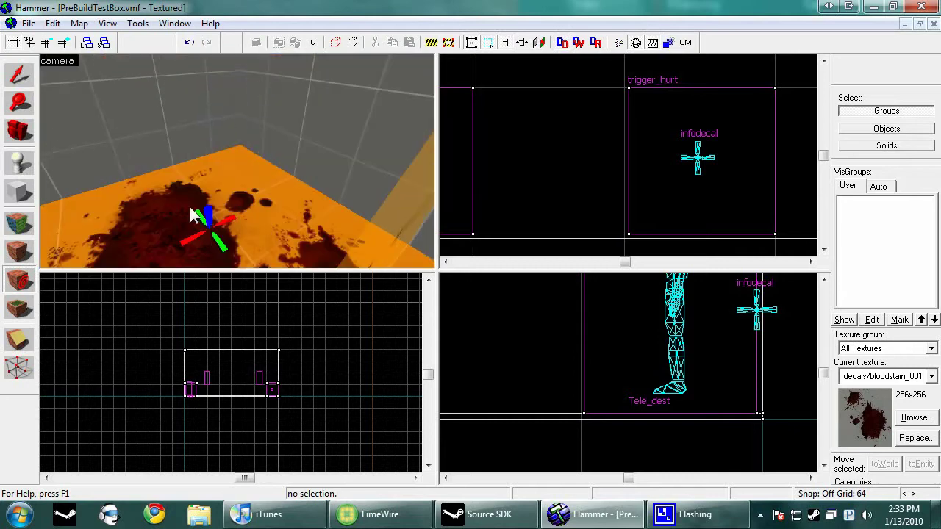
click(5, 68)
Place a point entity on the open floor of the room and change its class to game_player_equip.
key(z)
key(s)
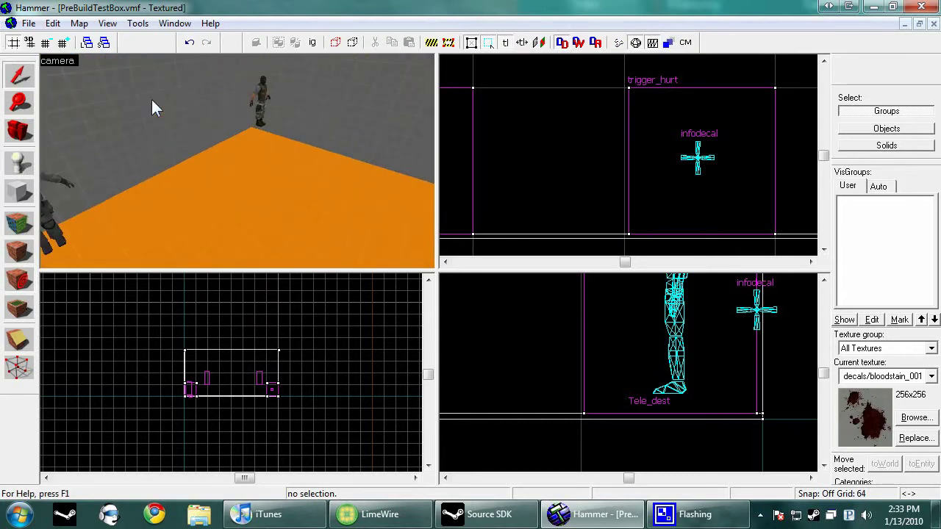
key(z)
key(s)
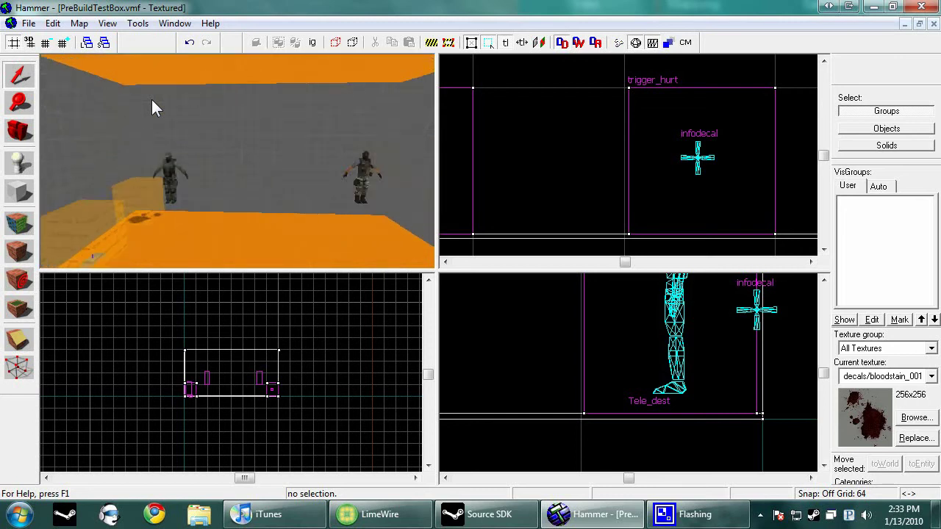
key(Down)
key(Down)
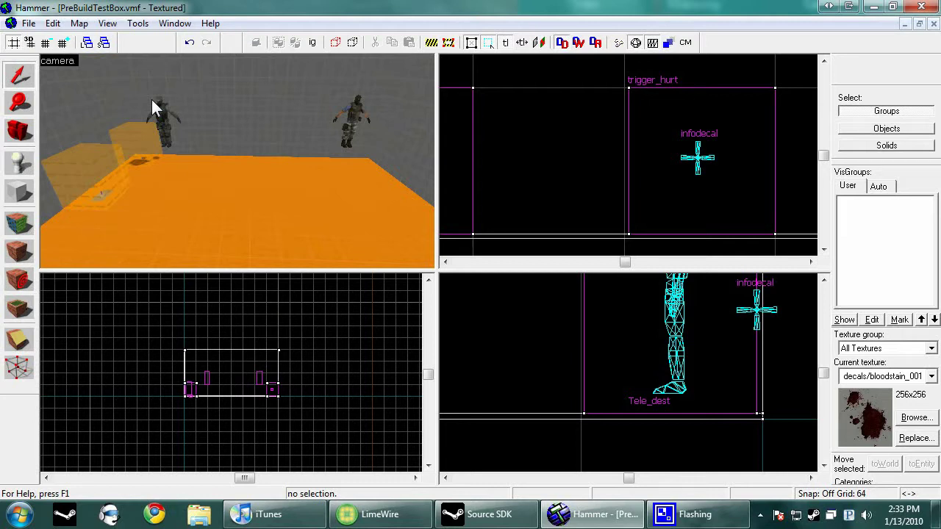
click(19, 162)
click(212, 234)
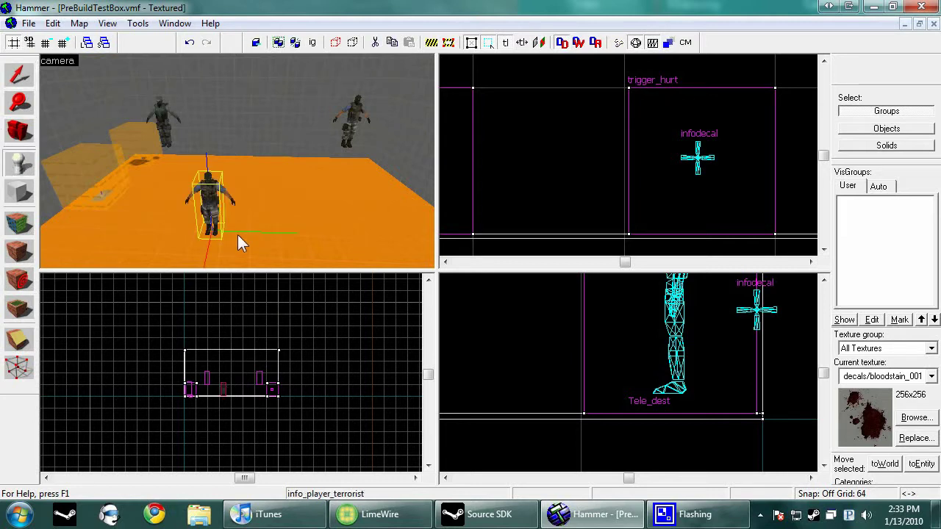
key(alt+Return)
double_click(381, 143)
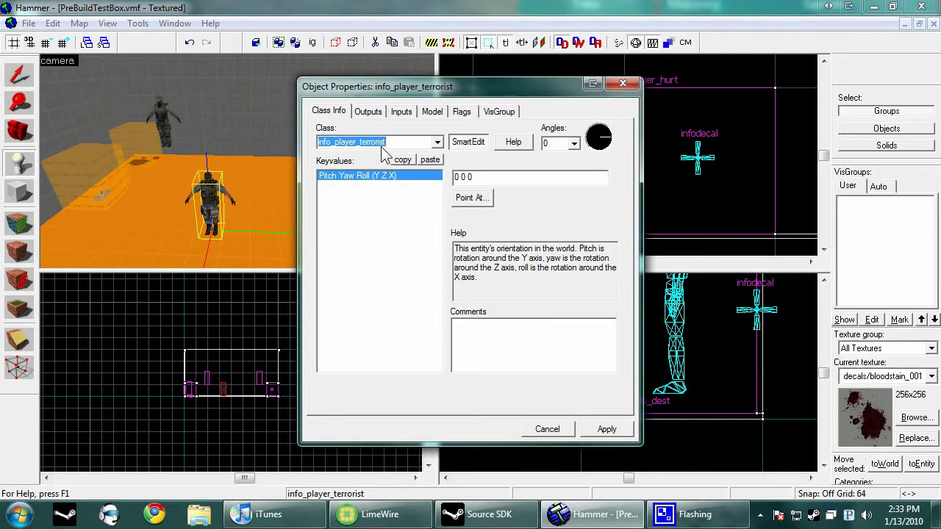
text(game_player_equip)
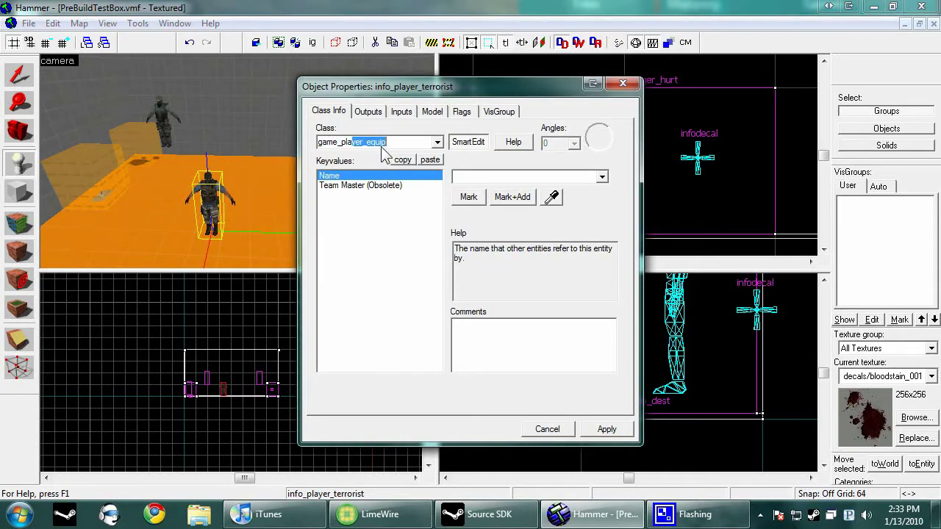
click(606, 428)
click(563, 430)
key(shift+s)
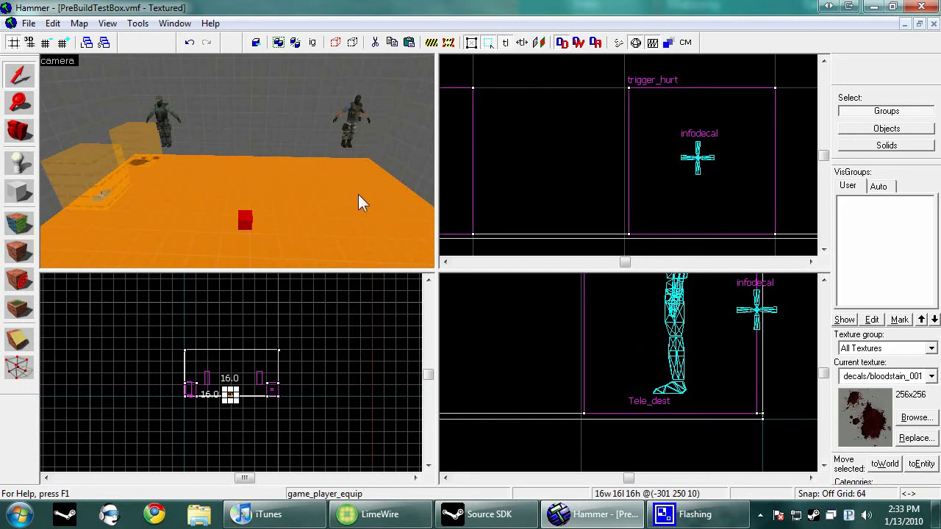
Examine the game_player_equip entity and the terrorist player spawn near the wall.
key(z)
key(w)
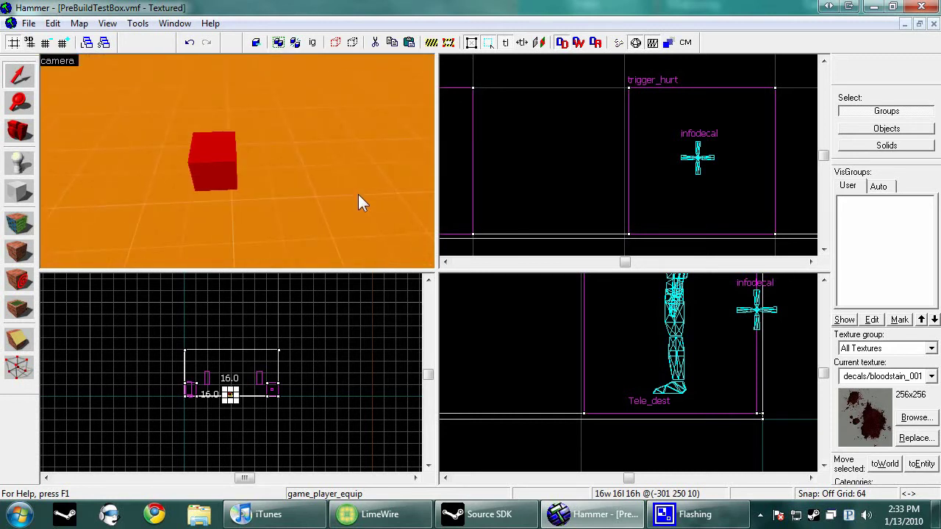
key(s)
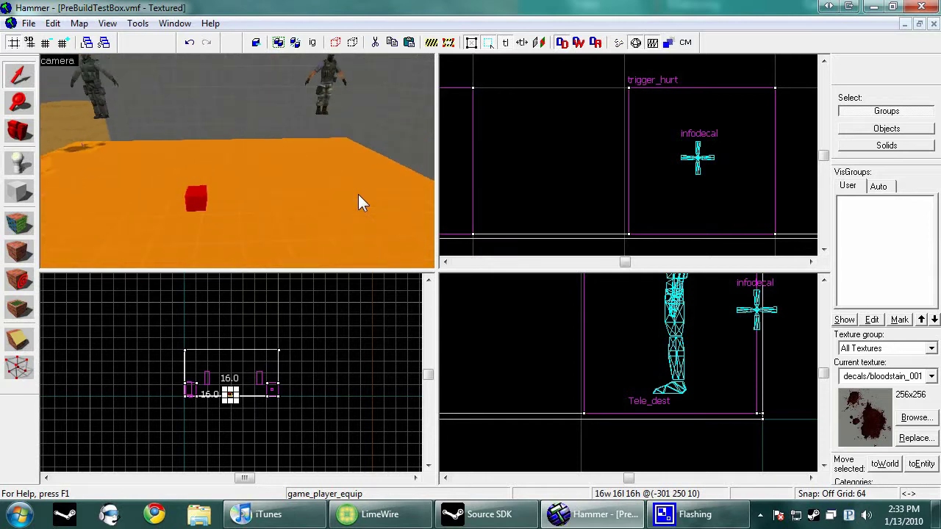
key(w)
click(337, 147)
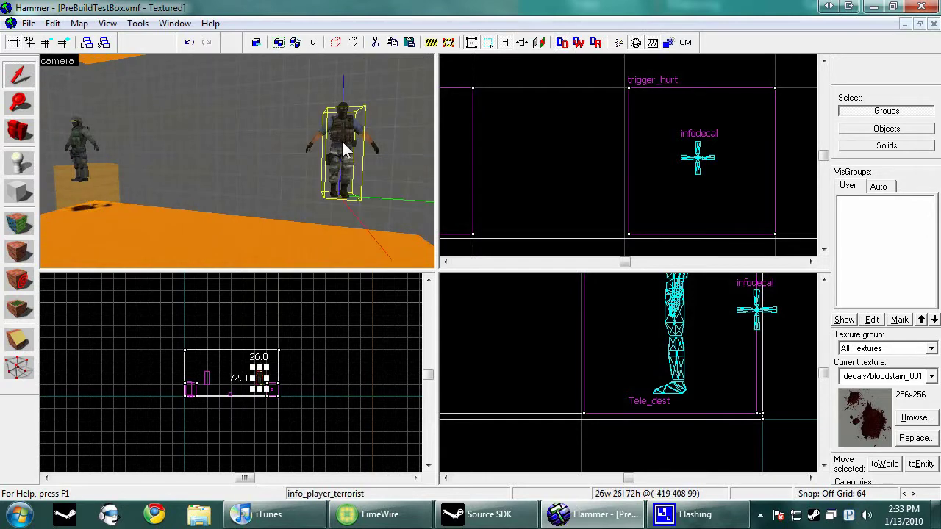
click(478, 151)
key(s)
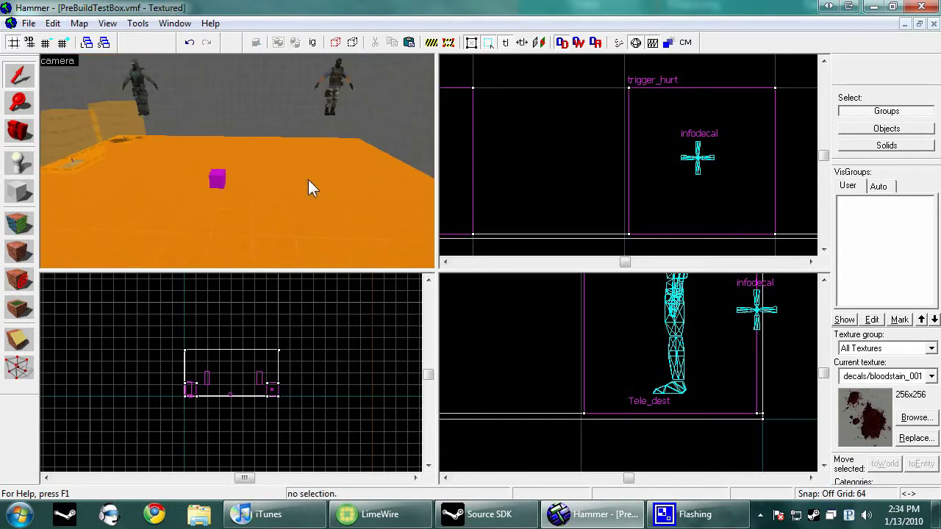
key(w)
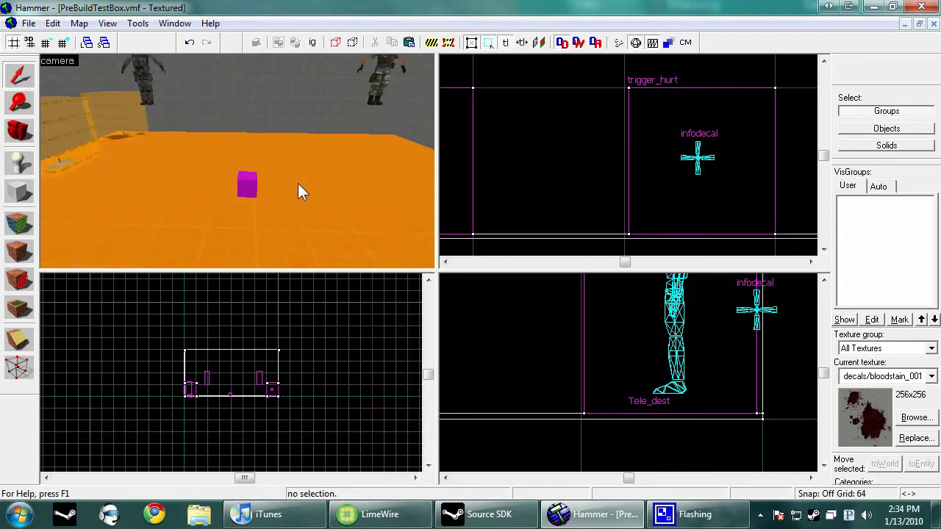
Turn off SmartEdit for the game_player_equip entity, add the keyvalue weapon_knife with value 1, and apply it.
click(247, 184)
key(alt+Return)
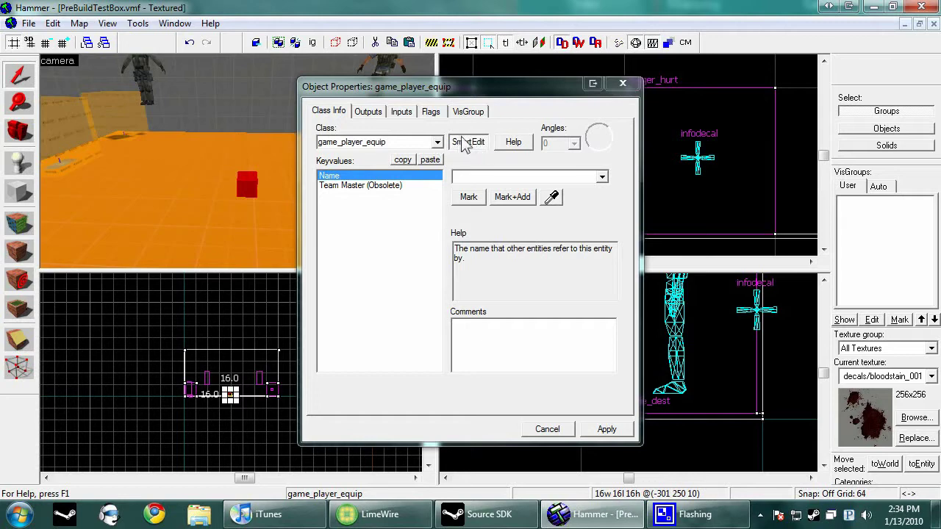
click(468, 142)
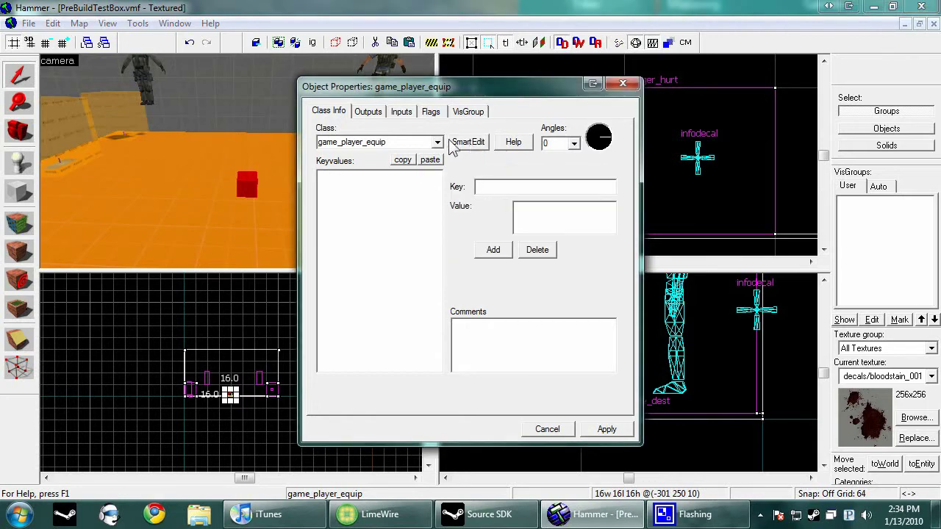
click(495, 250)
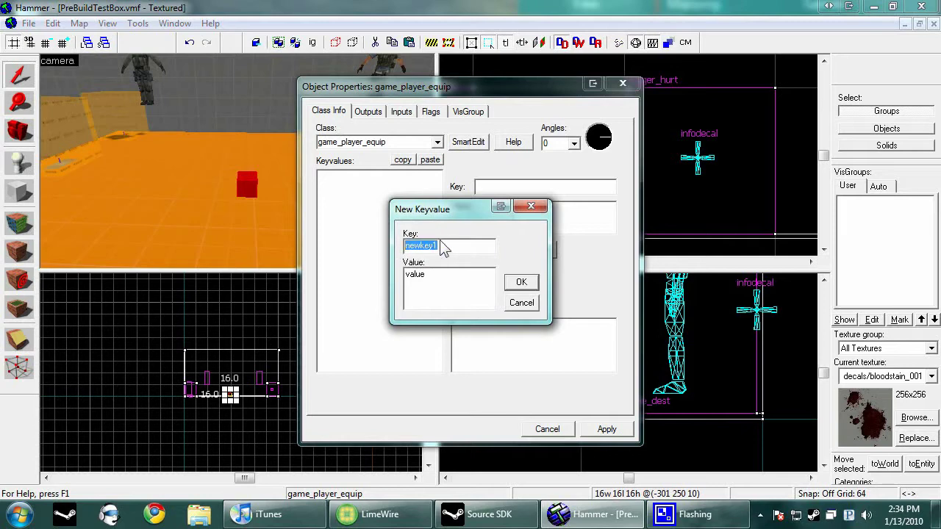
text(weapon_knife)
double_click(445, 293)
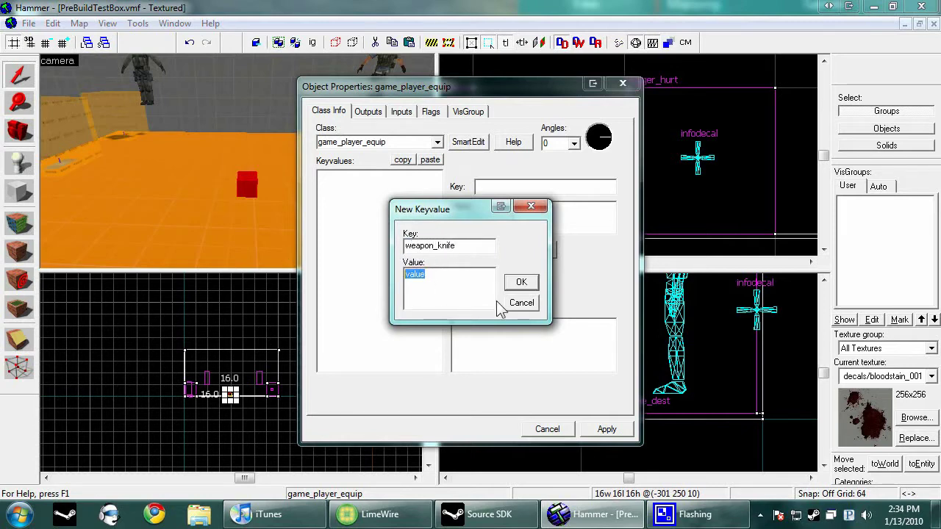
text(1)
click(522, 284)
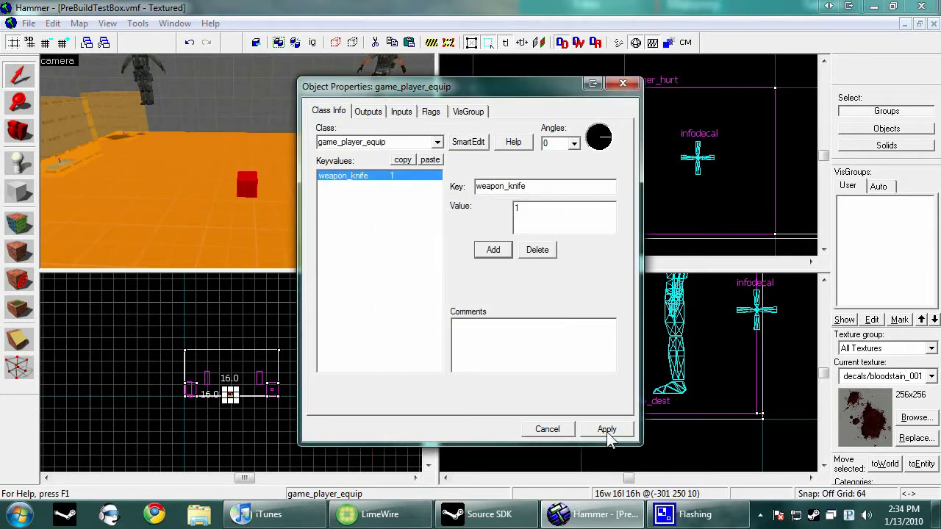
click(608, 430)
click(548, 430)
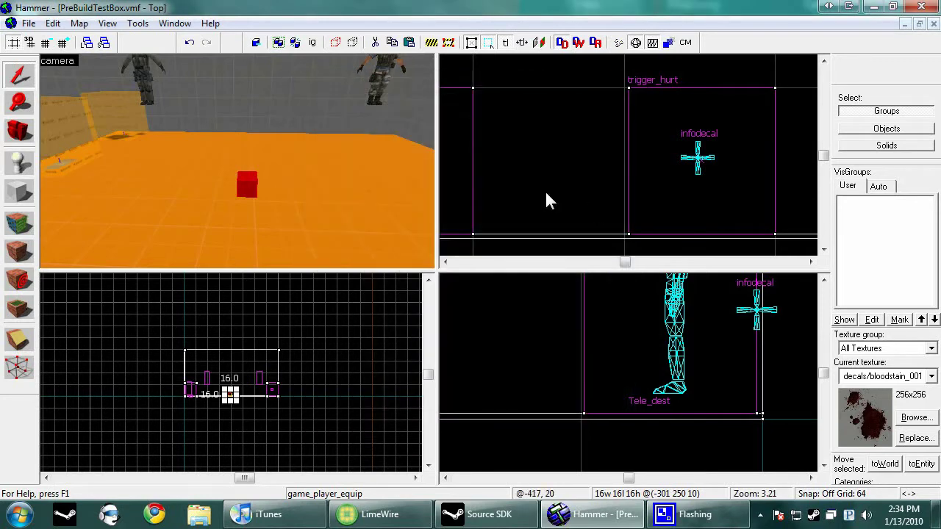
Review the game_player_equip entity's keyvalues with SmartEdit on and off, and check its flags.
click(240, 188)
double_click(241, 187)
click(470, 142)
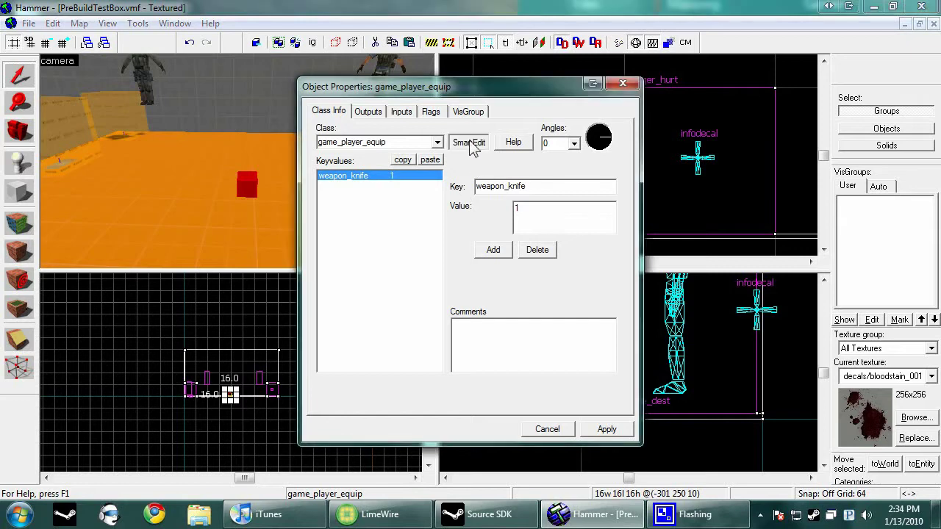
click(469, 142)
click(469, 142)
click(469, 142)
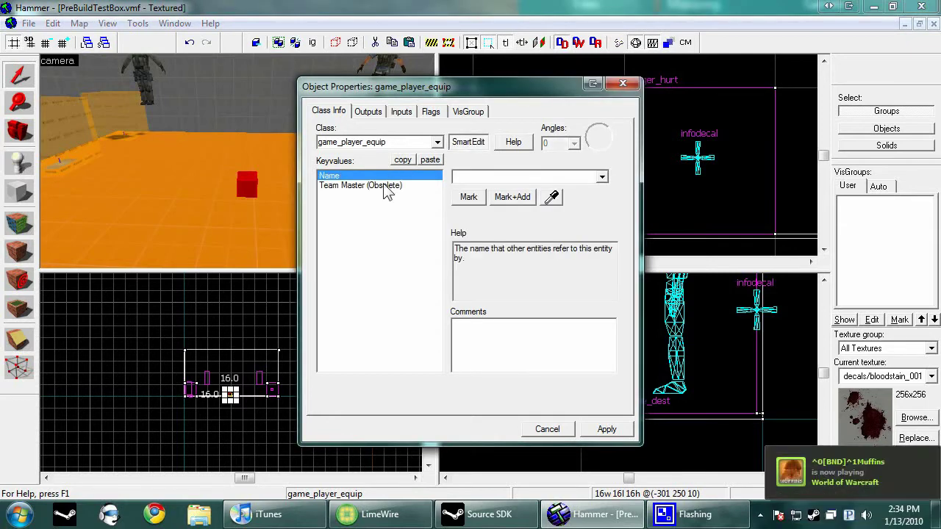
click(384, 186)
click(469, 143)
click(469, 143)
click(469, 142)
click(469, 143)
click(442, 112)
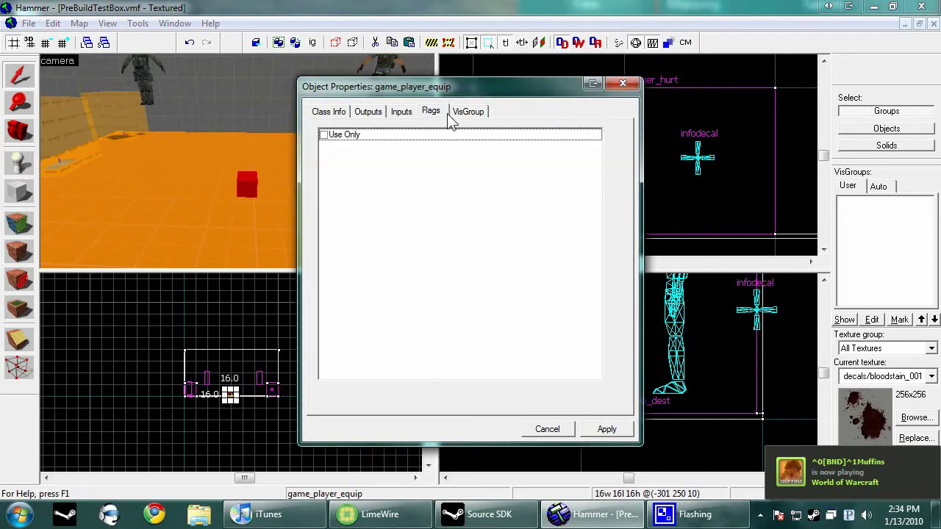
click(579, 425)
click(562, 429)
key(Escape)
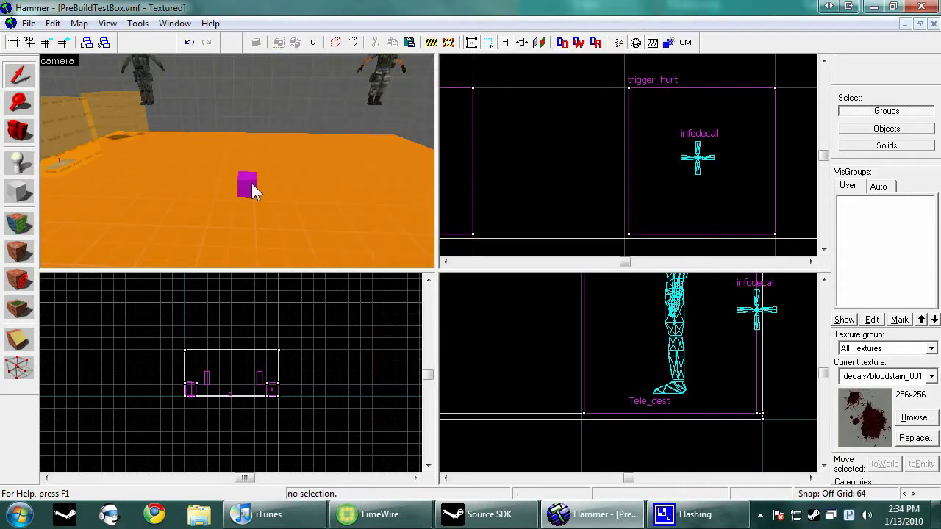
key(w)
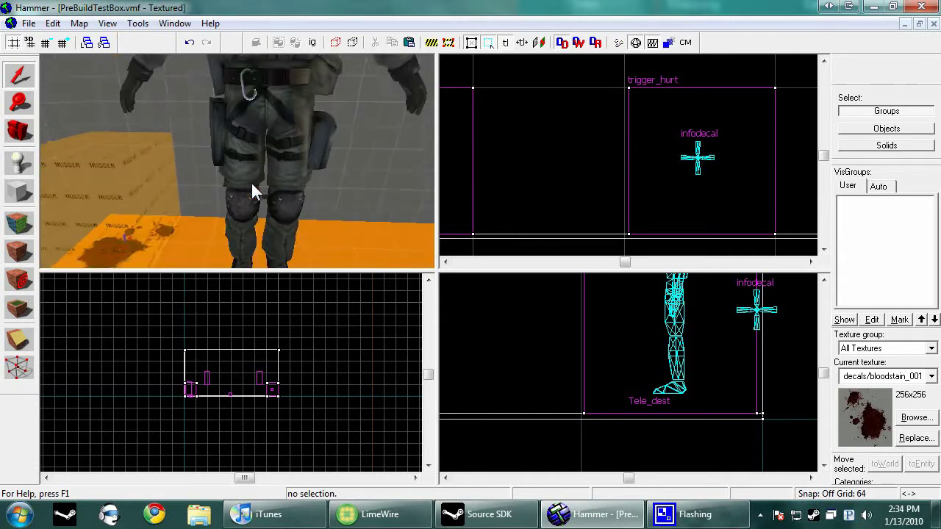
Place a point entity on the floor near the counter-terrorist spawn and change its class to weapon_deagle.
scroll(252, 184, down, 3)
key(Down)
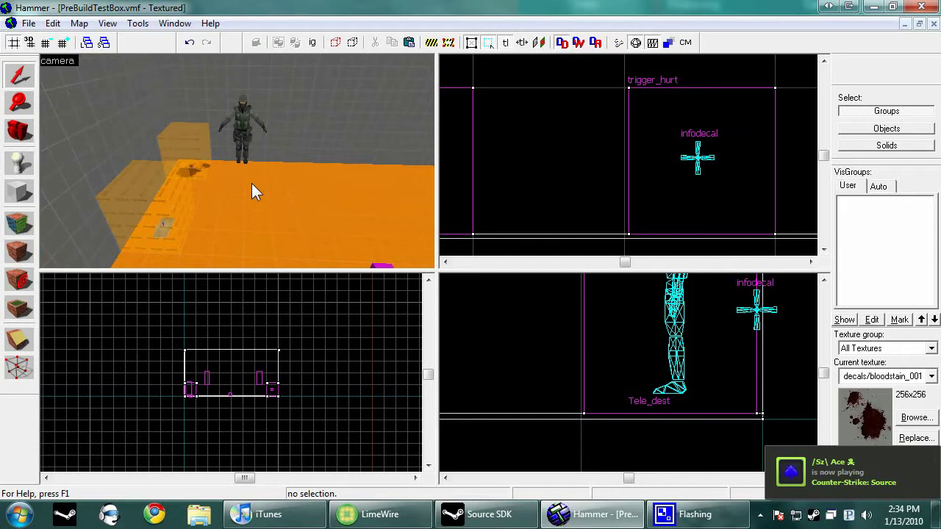
scroll(252, 183, up, 3)
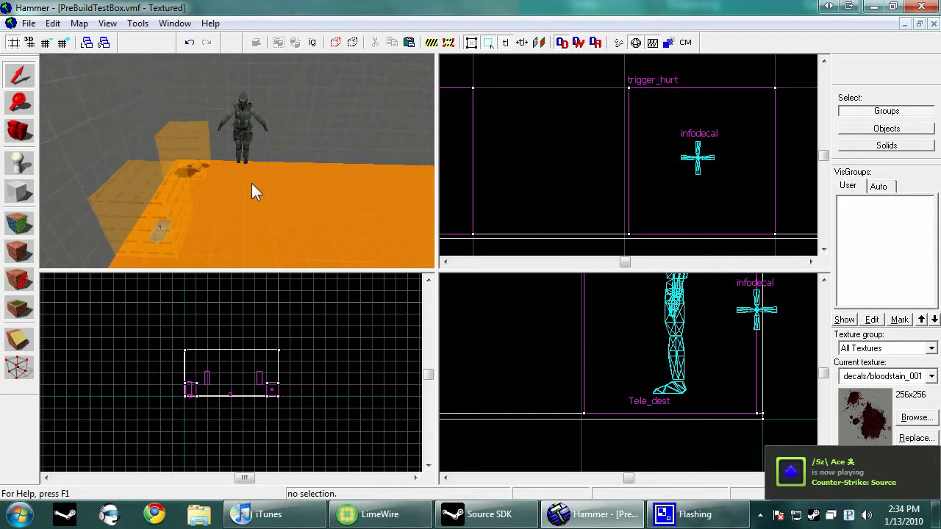
click(16, 157)
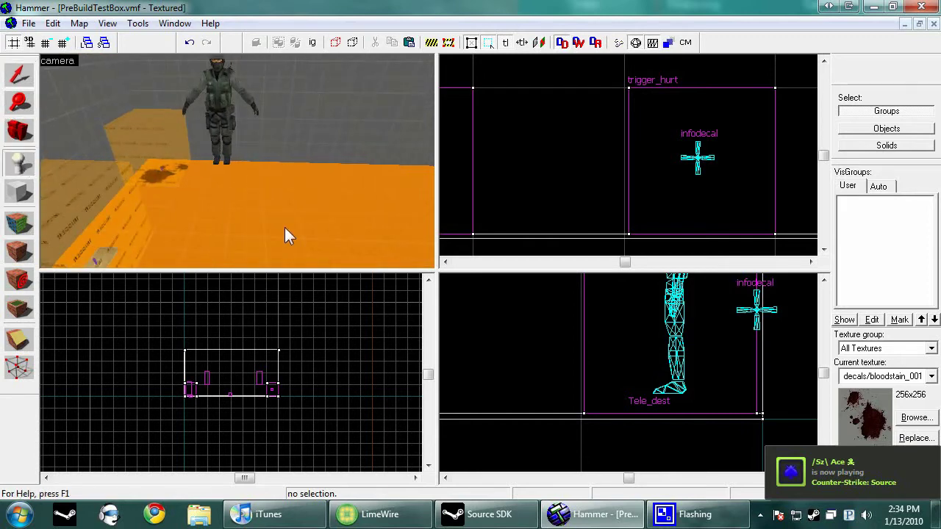
click(285, 227)
key(alt+Return)
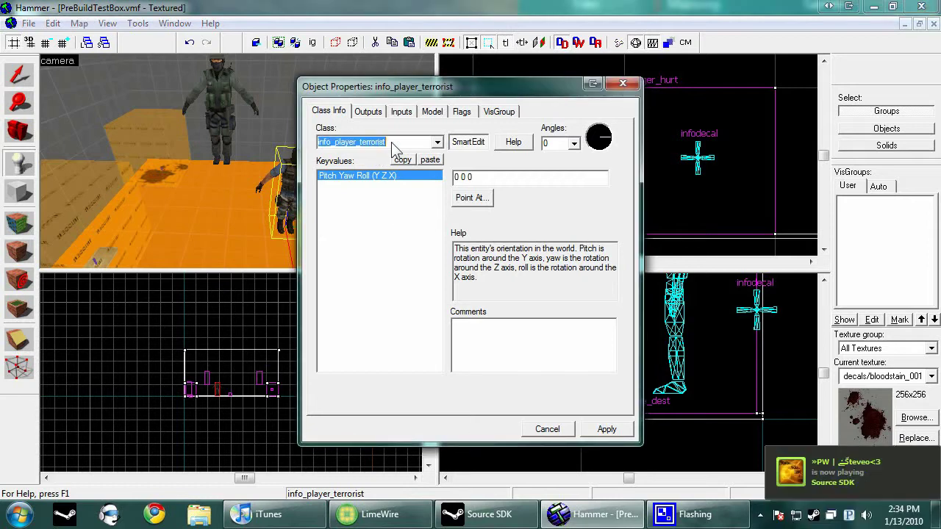
text(weapon_deagle)
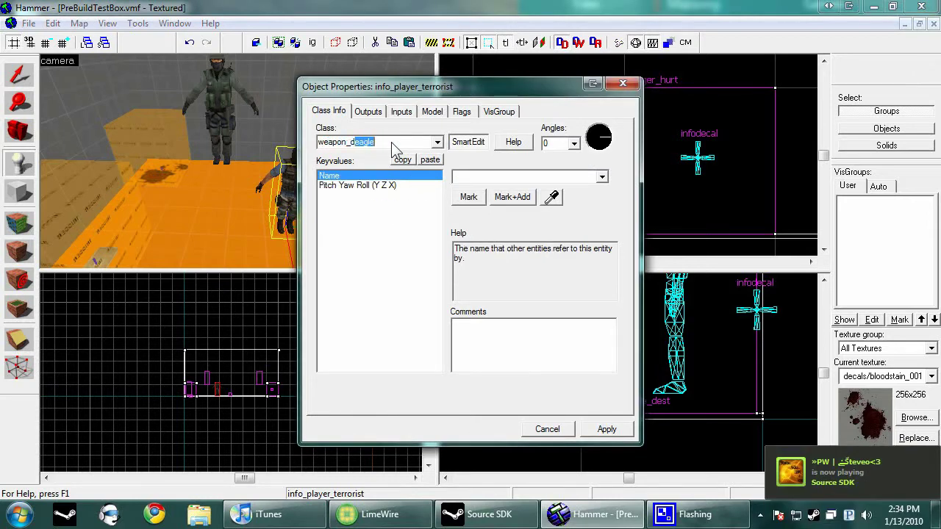
click(607, 429)
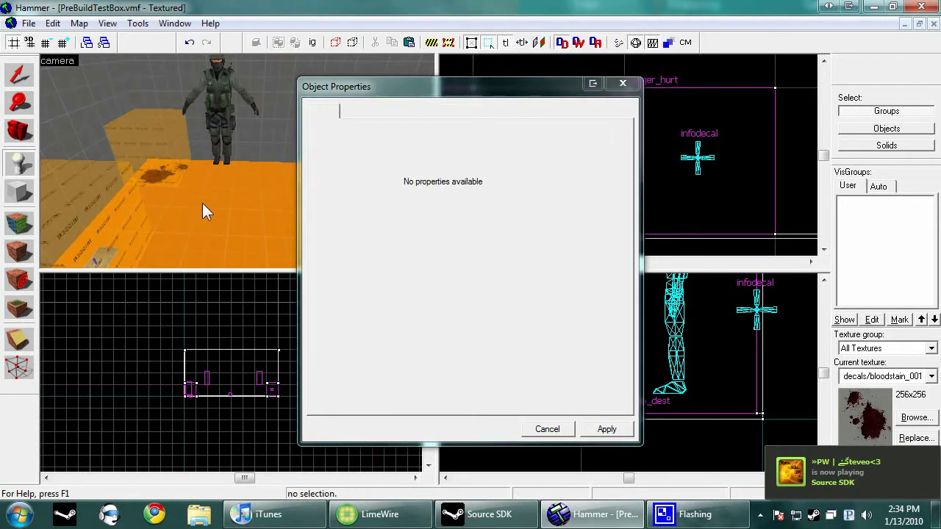
Name the weapon_deagle entity SPAWN_GUNS and apply the change.
click(230, 209)
click(487, 178)
text(S)
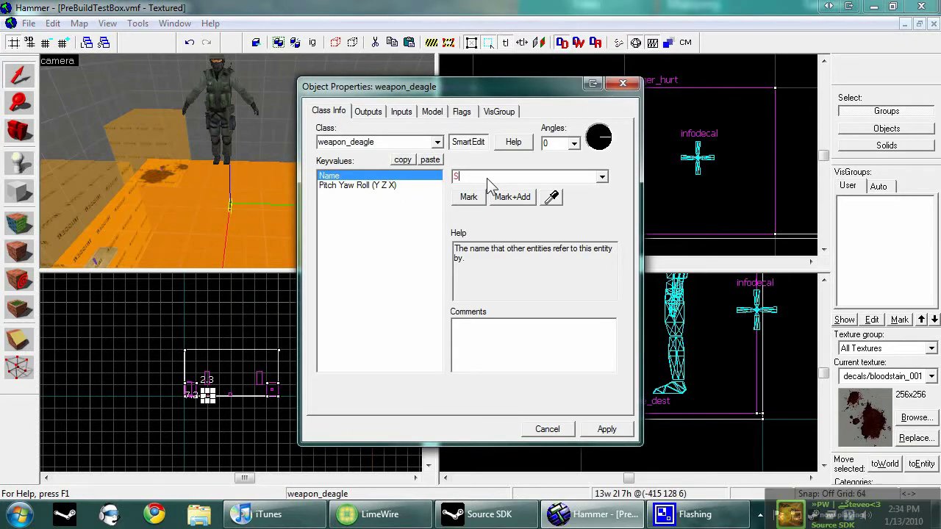
text(PAWN_GUNS)
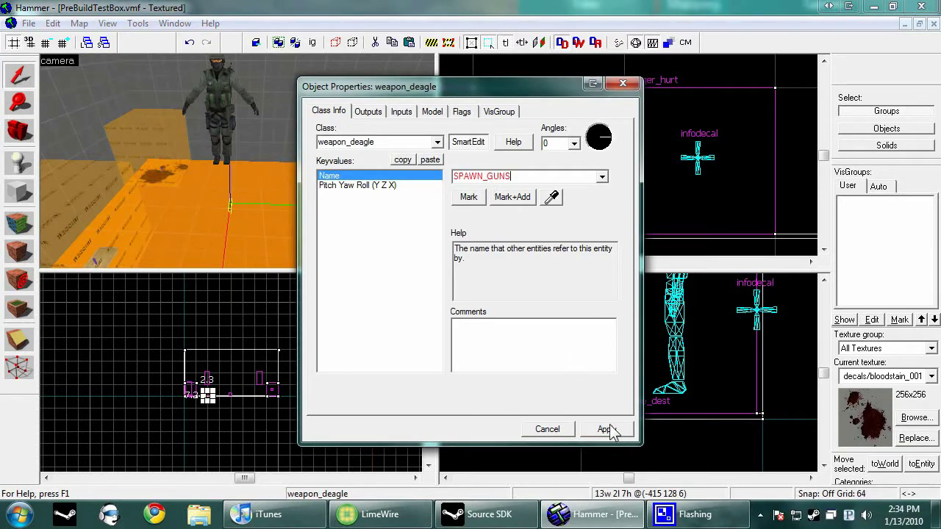
click(608, 428)
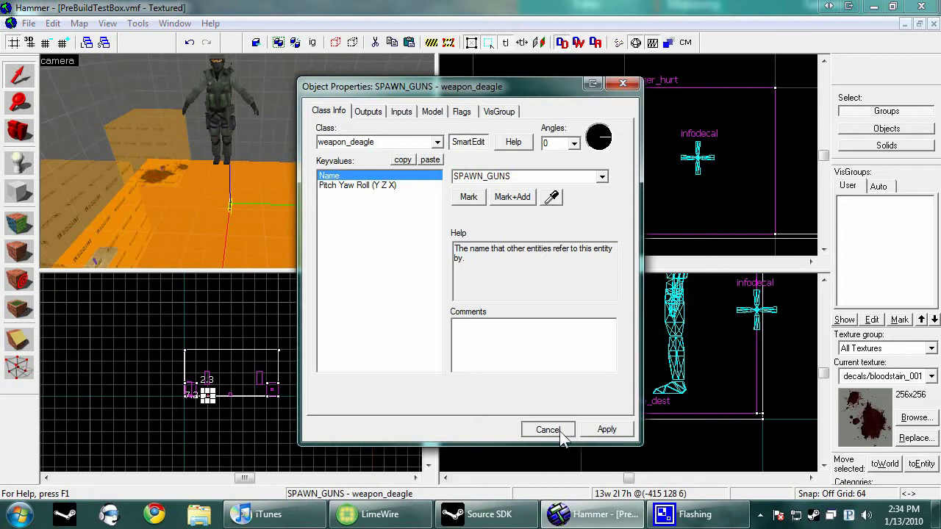
click(547, 429)
Move the weapon_deagle beneath the counter-terrorist spawn and duplicate it beside the original.
scroll(208, 387, up, 4)
scroll(208, 388, up, 6)
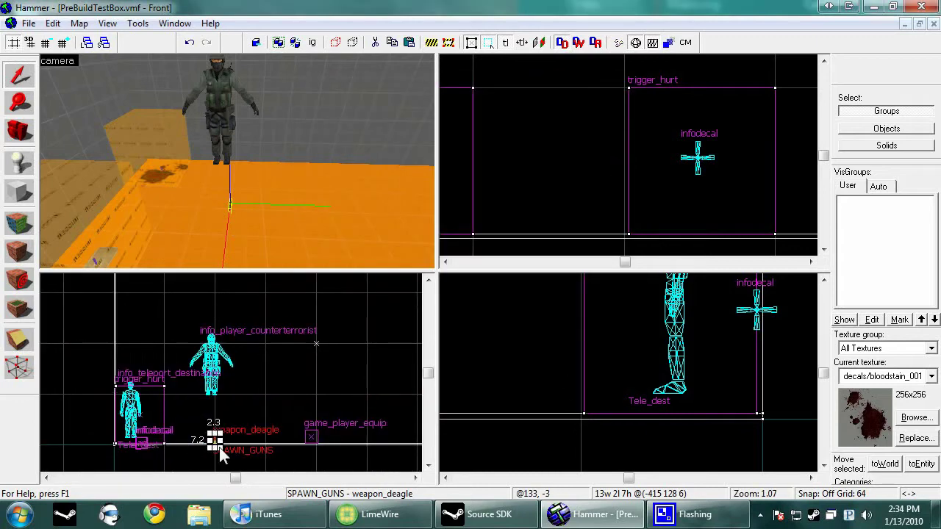
scroll(204, 323, up, 5)
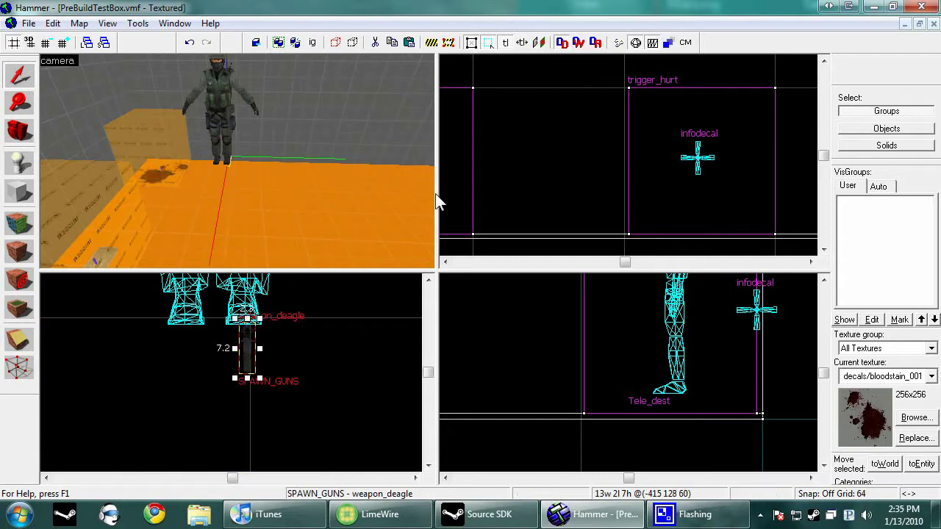
scroll(578, 168, down, 9)
scroll(587, 148, up, 16)
drag(605, 133, 691, 194)
Change the class of the duplicated gun to weapon_m4a1, keeping the name SPAWN_GUNS.
key(alt+Return)
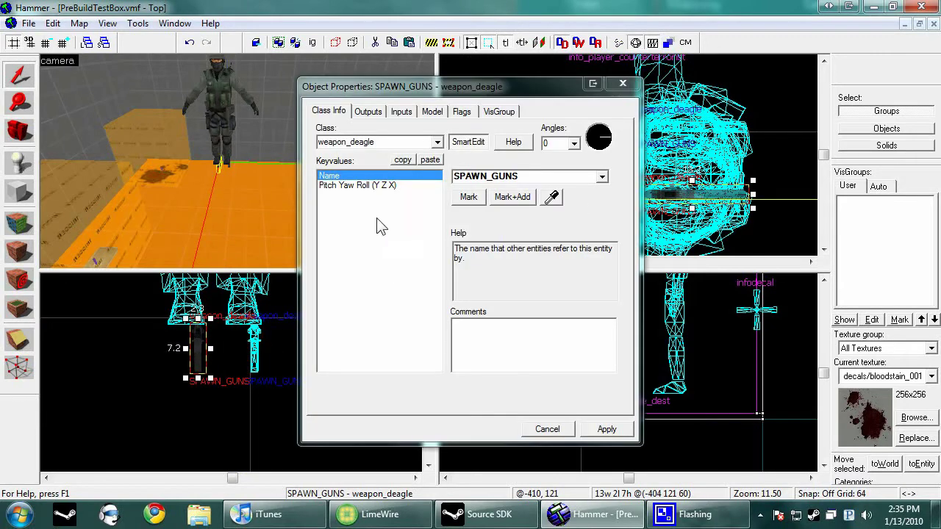
click(436, 142)
scroll(397, 195, down, 3)
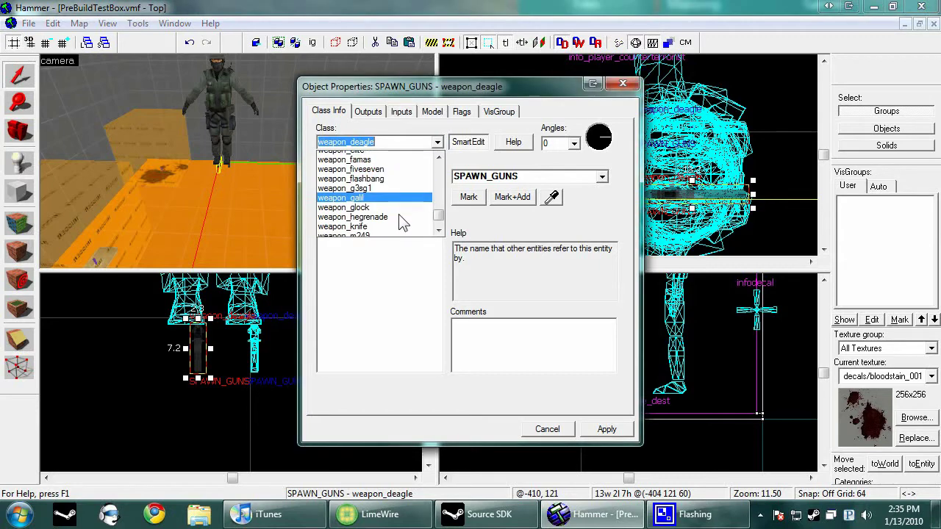
click(383, 187)
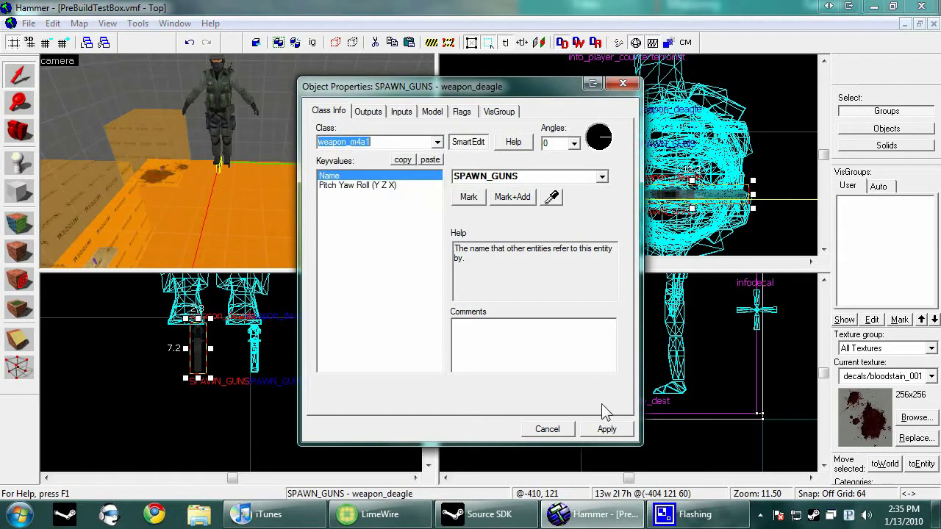
click(603, 427)
key(alt+Return)
Select both guns together with the counter-terrorist spawn and duplicate the set beside the original.
scroll(213, 167, up, 3)
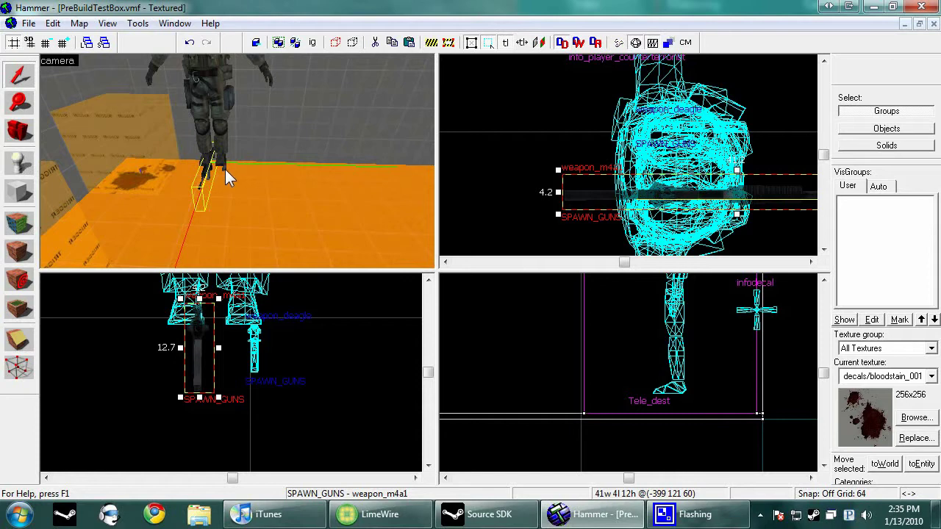
ctrl+click(225, 169)
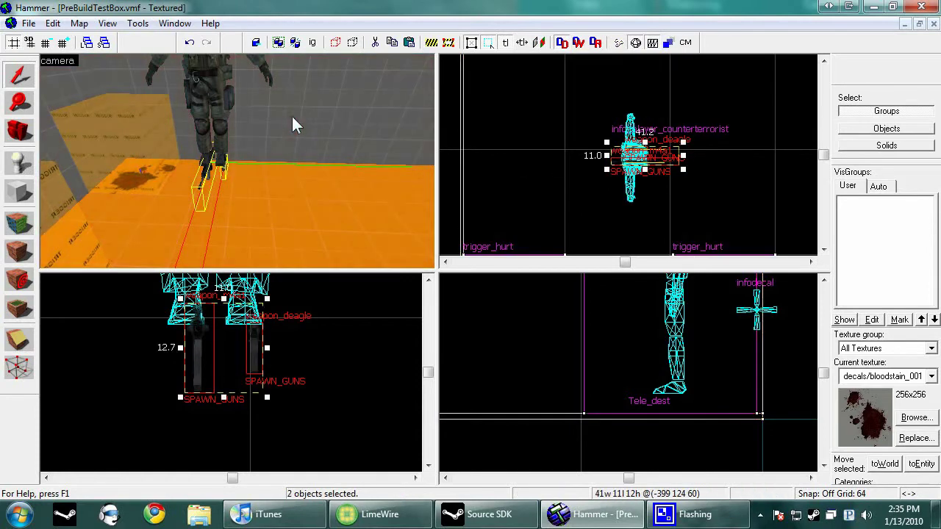
ctrl+click(210, 88)
mouse_move(648, 168)
mouse_down()
mouse_move(646, 75)
mouse_move(649, 86)
mouse_up()
click(718, 127)
Place a point entity on the floor in front of the two spawns and change its class to logic_auto.
scroll(282, 124, down, 4)
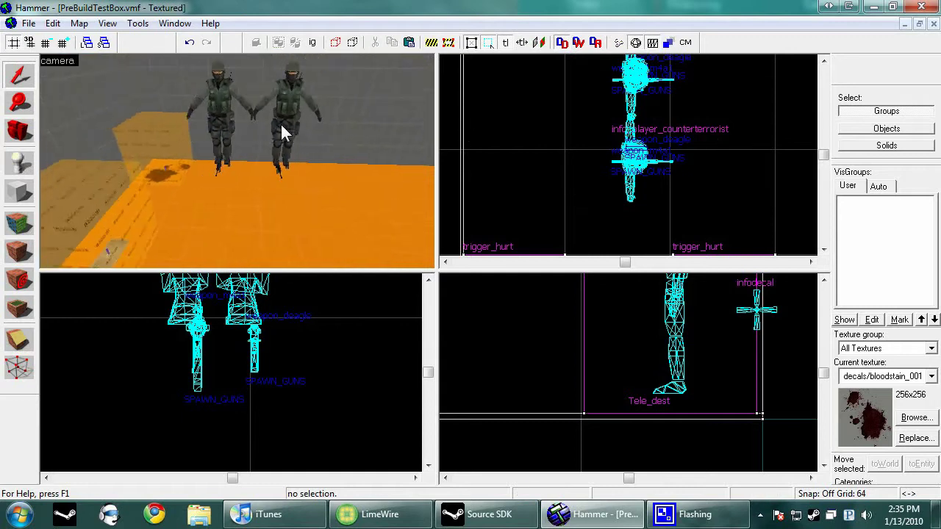
key(Up)
key(w)
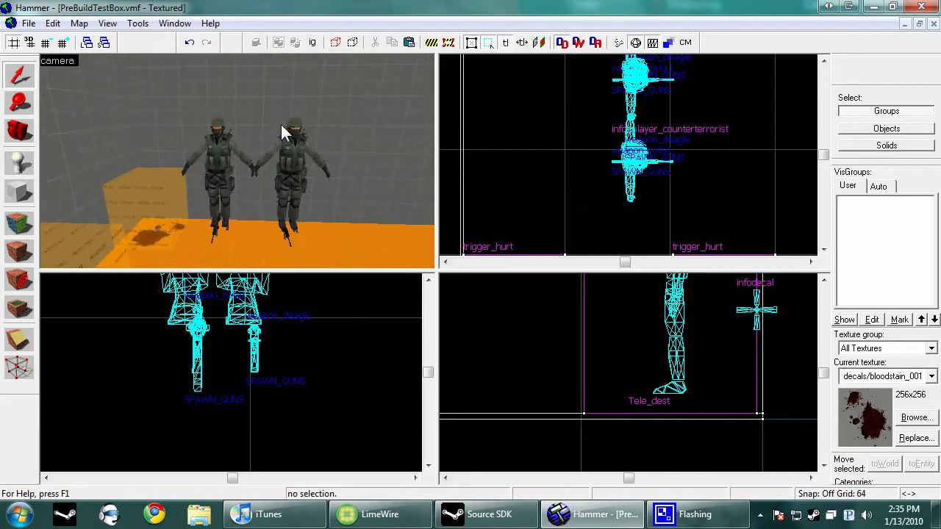
scroll(281, 124, down, 3)
click(19, 162)
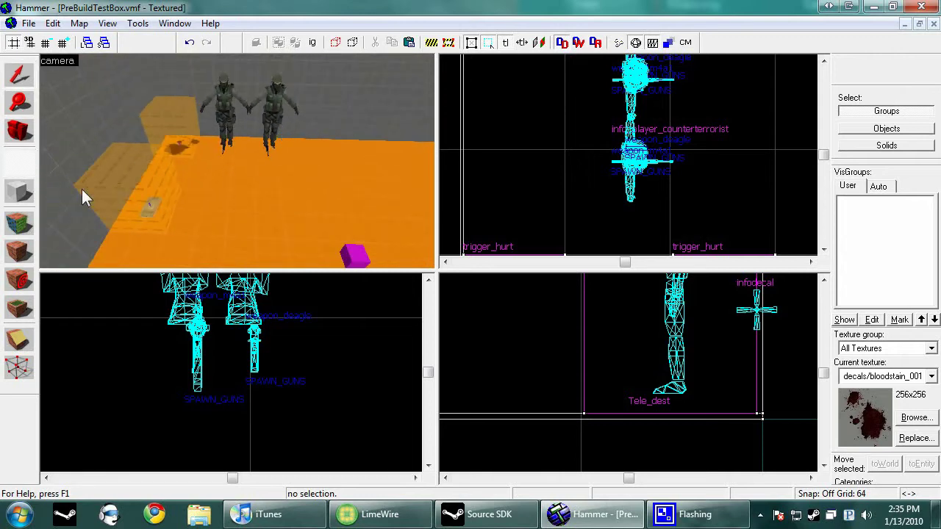
click(305, 221)
key(alt+Return)
text(logi)
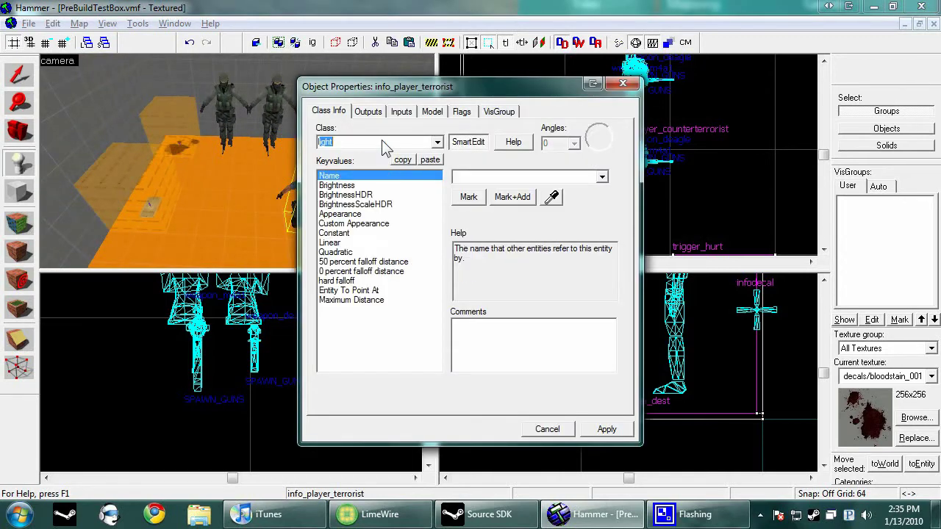
text(c_auto)
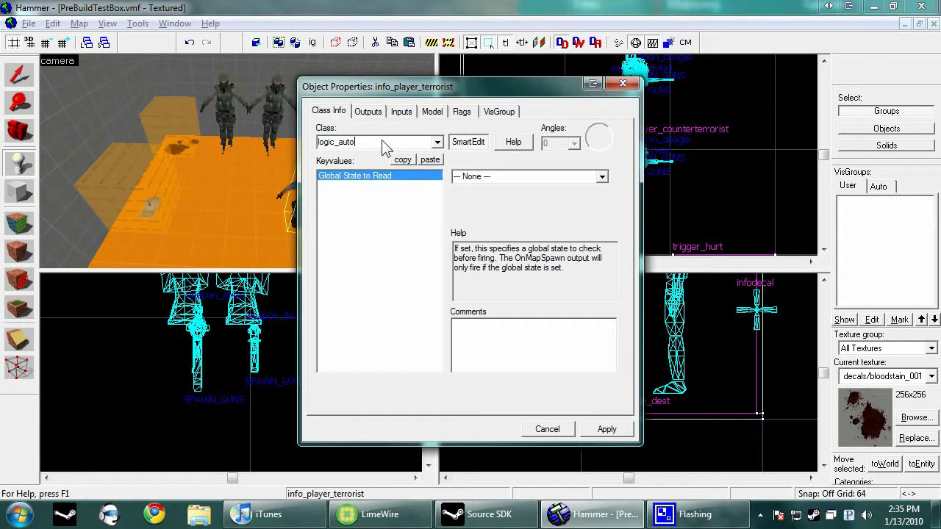
click(594, 429)
Center the view on the logic_auto entity and add an OnMapSpawn output to it.
key(ctrl+x)
key(ctrl+v)
key(ctrl+shift+e)
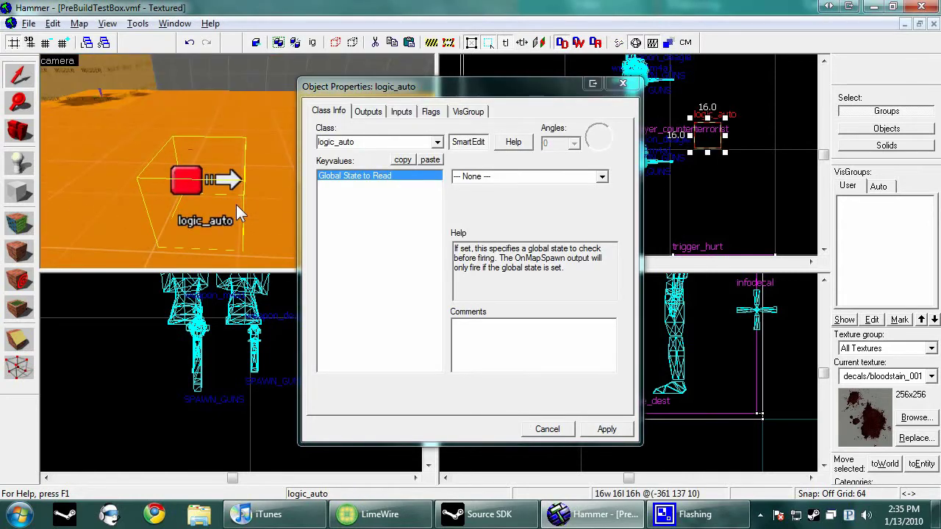
key(s)
key(z)
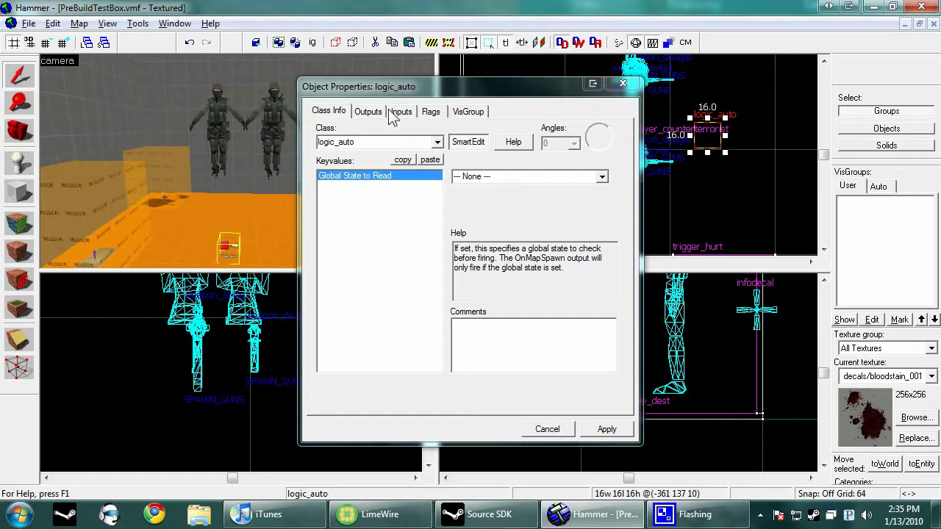
click(384, 111)
click(412, 397)
click(588, 297)
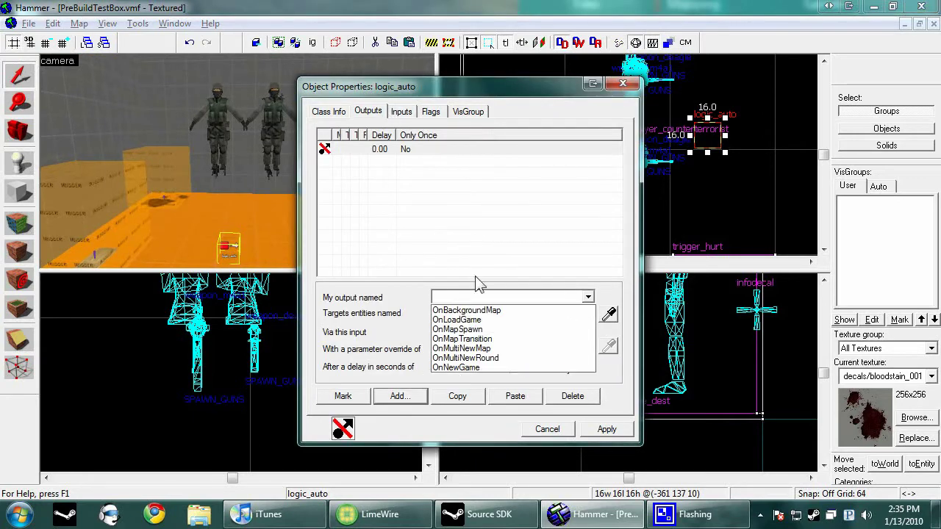
click(496, 339)
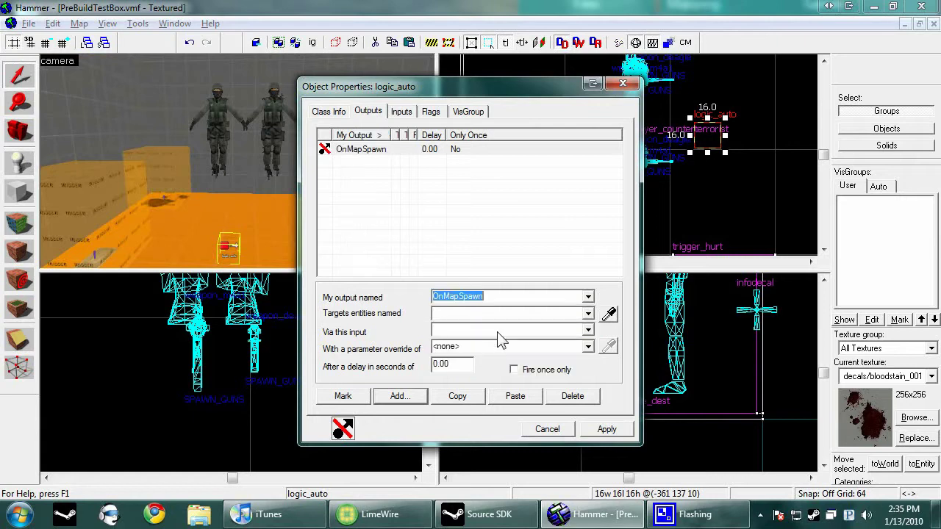
Target the OnMapSpawn output at SPAWN_GUNS with the Kill input and a 2.00 second delay, and apply it.
click(589, 316)
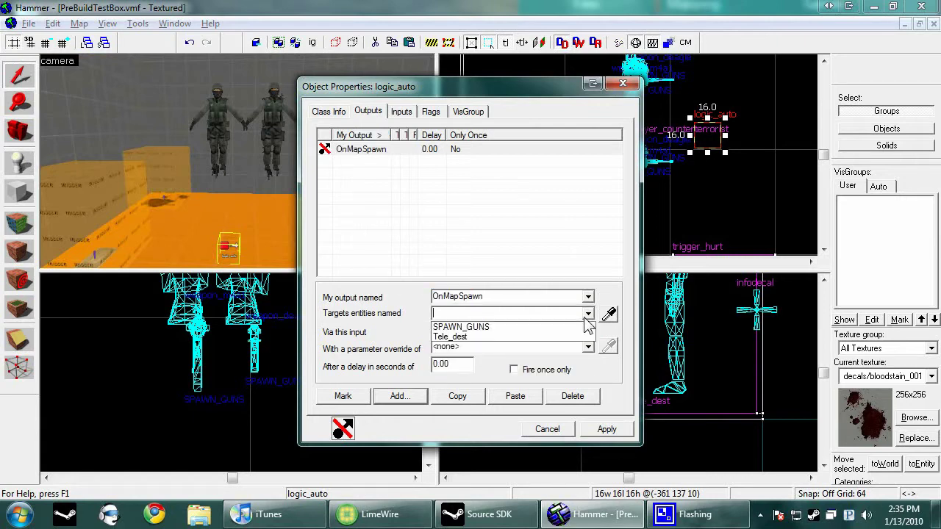
click(478, 326)
click(483, 333)
text(Kill)
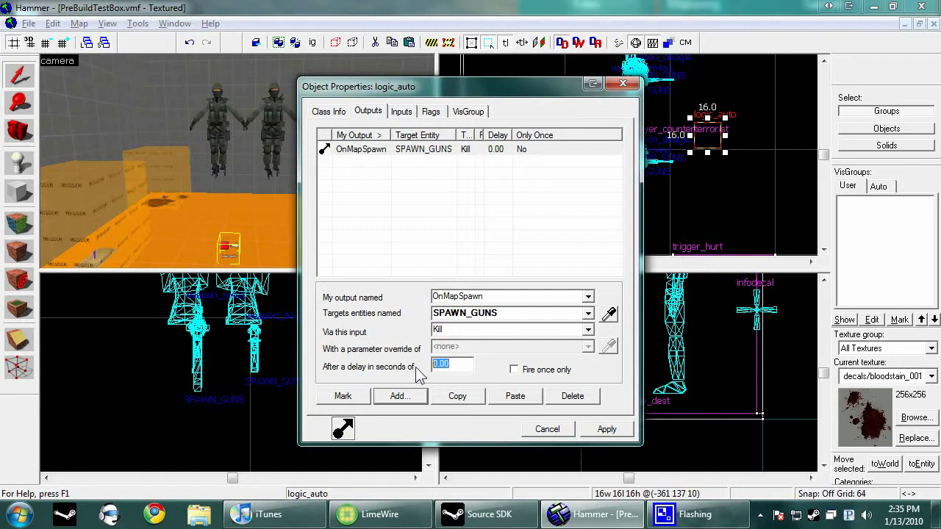
text(2)
click(607, 429)
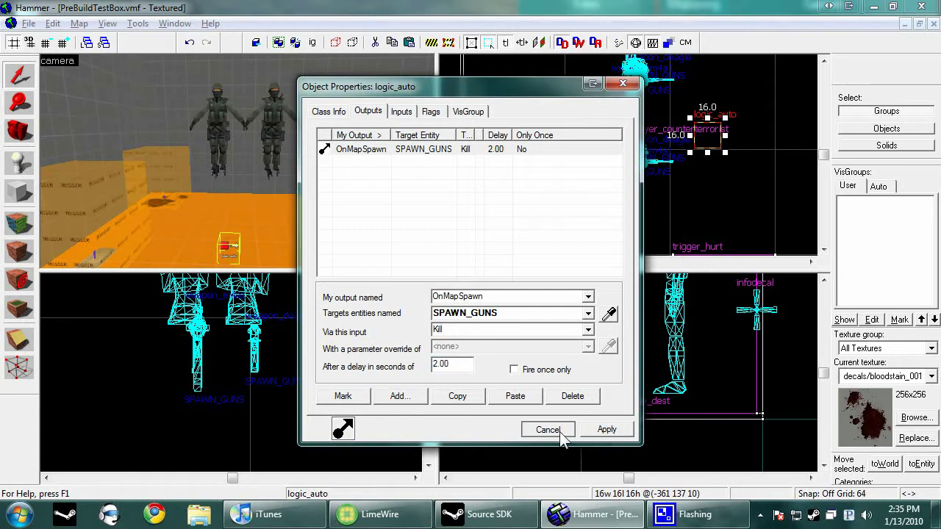
click(549, 430)
click(743, 192)
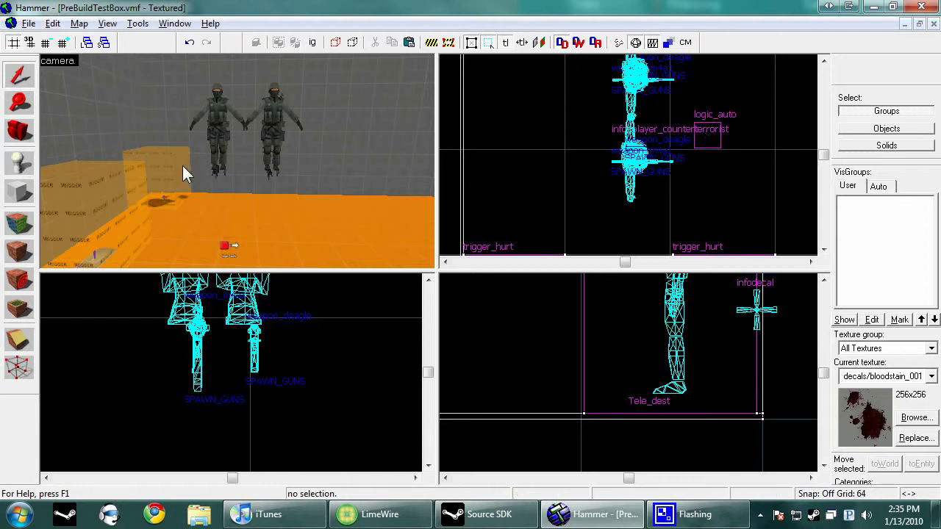
Pick up the tools/toolstrigger texture from the trigger brush in the room's corner as the current texture.
key(z)
key(s)
key(s)
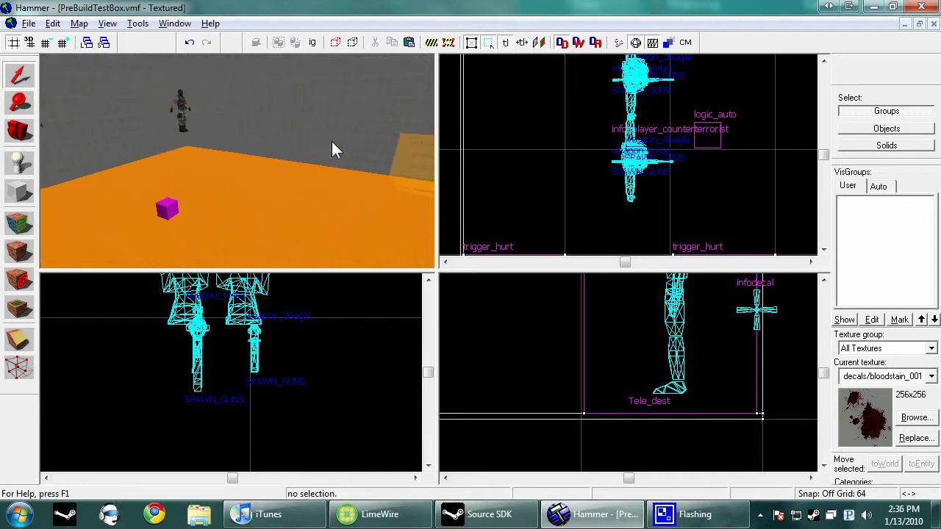
key(Left)
key(Right)
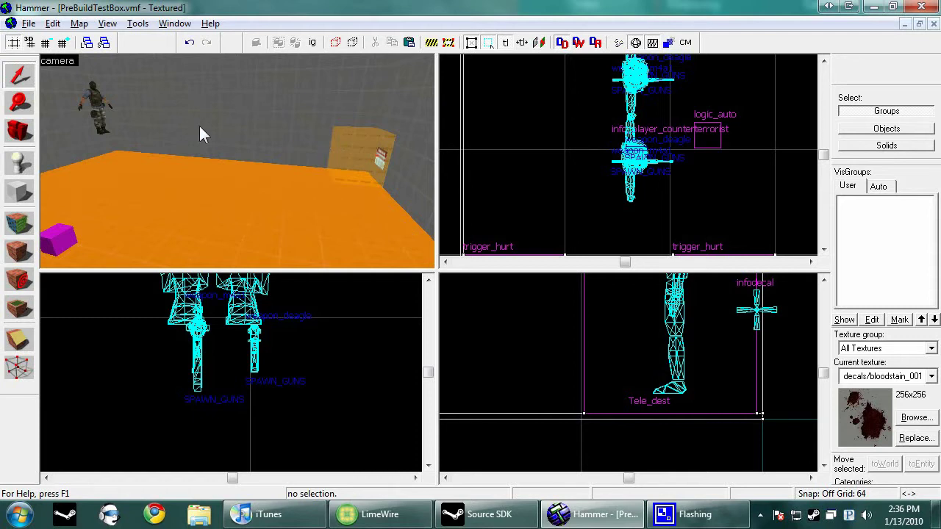
click(19, 222)
click(334, 140)
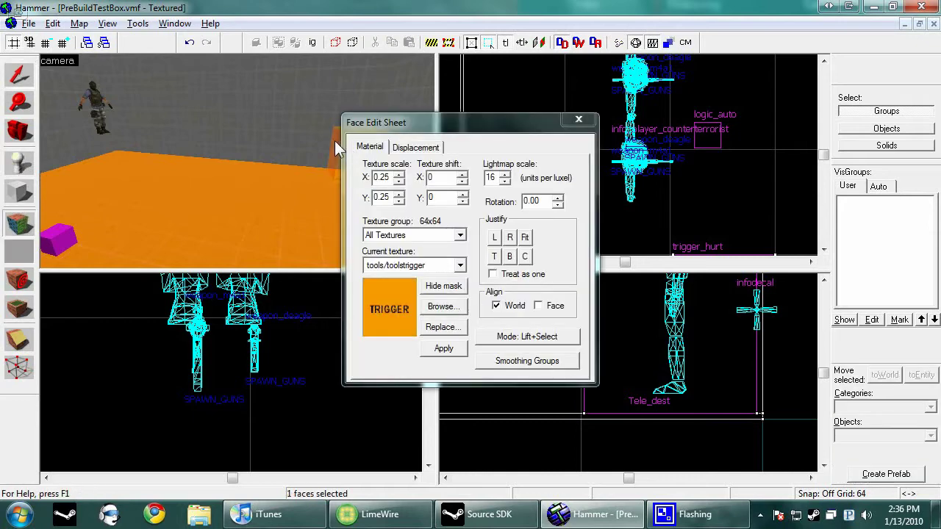
click(578, 121)
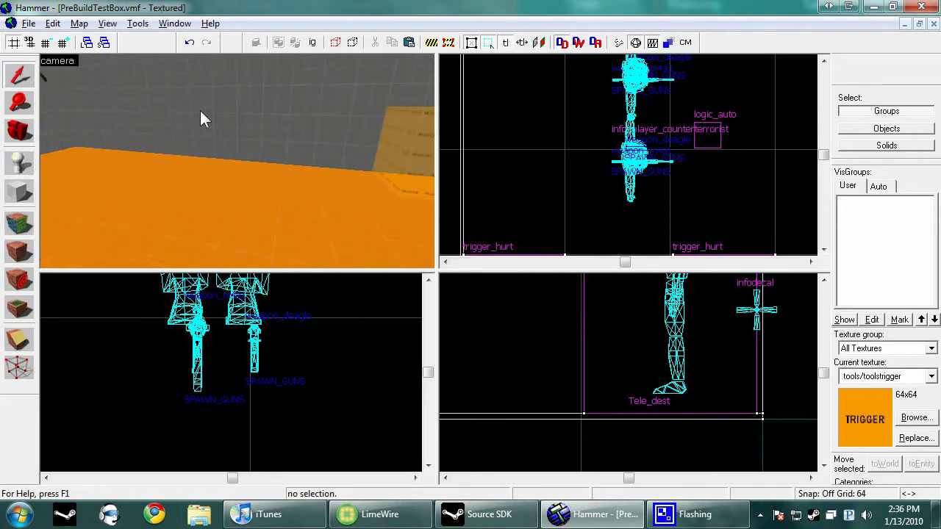
Create a trigger-textured block about 128 wide, 62 long and 72 high against the wall, between the terrorist model and the existing corner trigger.
scroll(200, 110, down, 1)
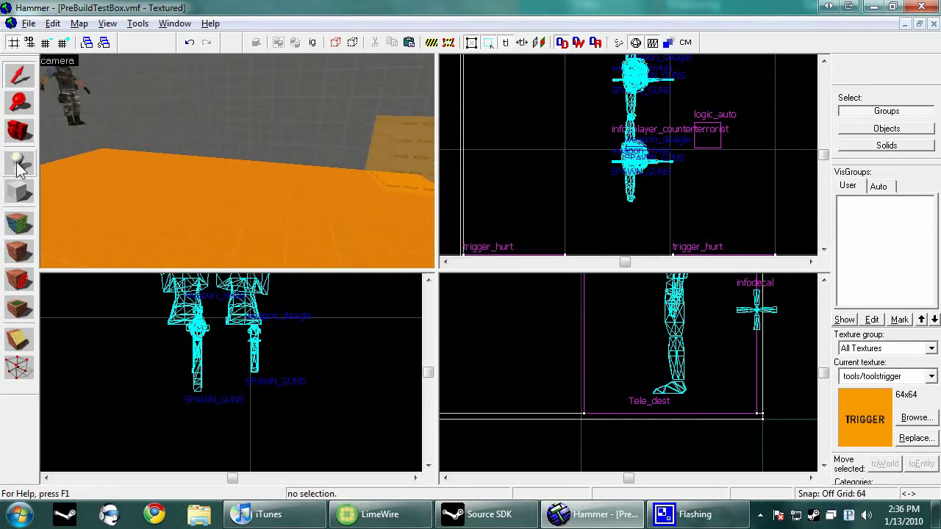
click(20, 190)
scroll(520, 180, down, 4)
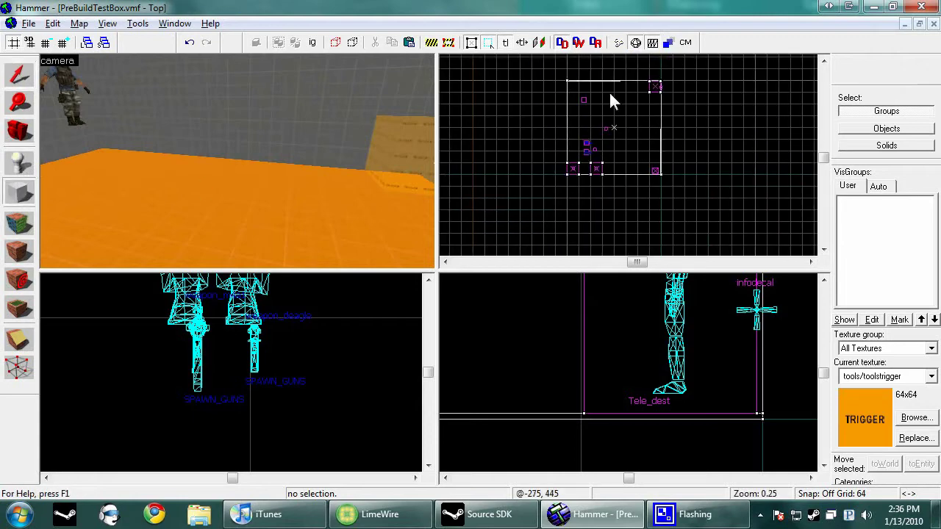
scroll(609, 90, up, 12)
drag(581, 73, 711, 195)
scroll(150, 400, down, 8)
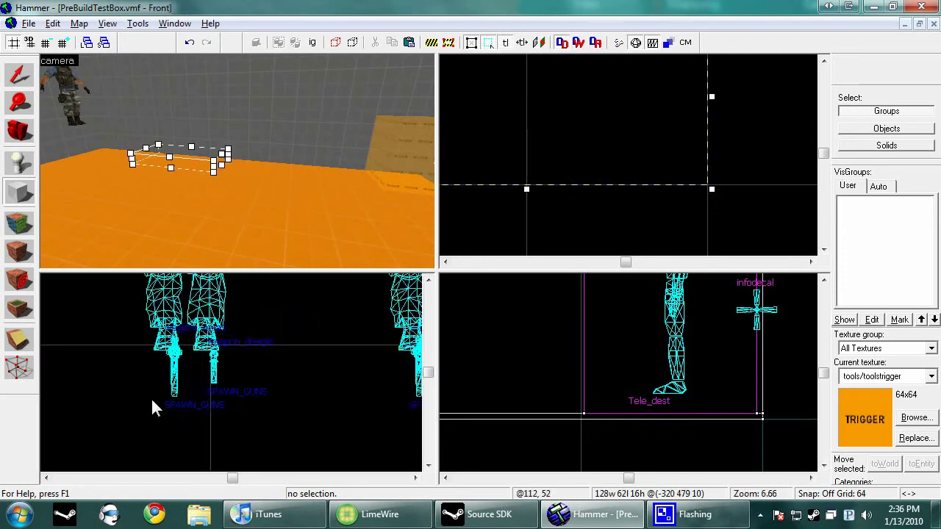
scroll(197, 383, up, 6)
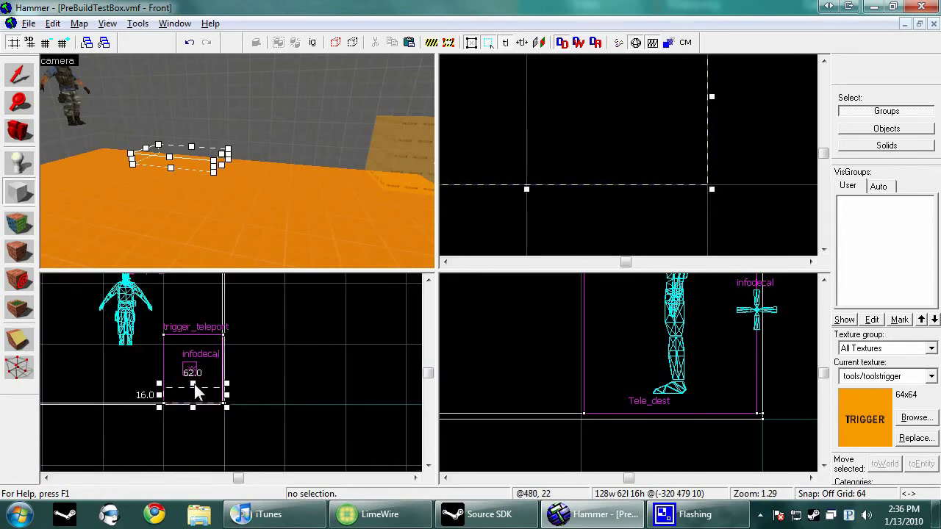
scroll(182, 333, up, 4)
drag(194, 384, 176, 326)
key(Return)
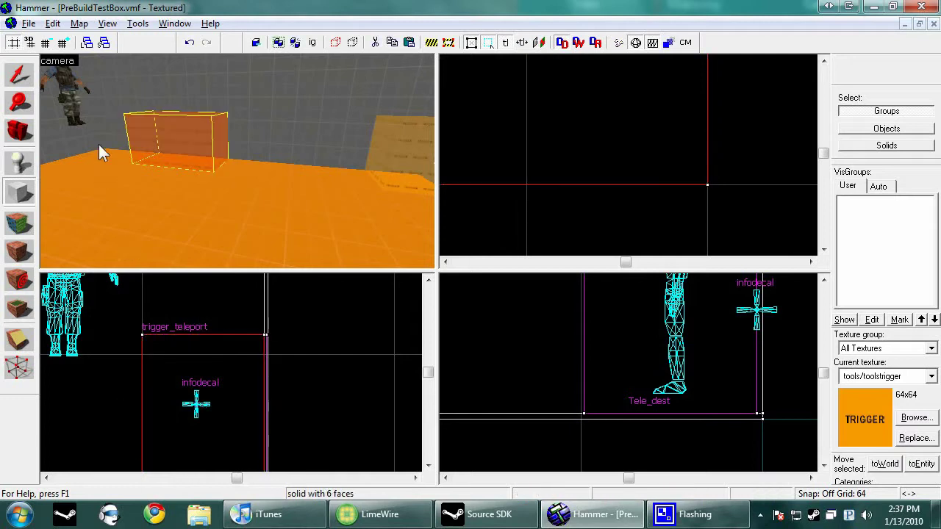
Tie the new trigger block to an entity of class trigger_multiple, apply it and clear the selection.
click(19, 75)
key(ctrl+t)
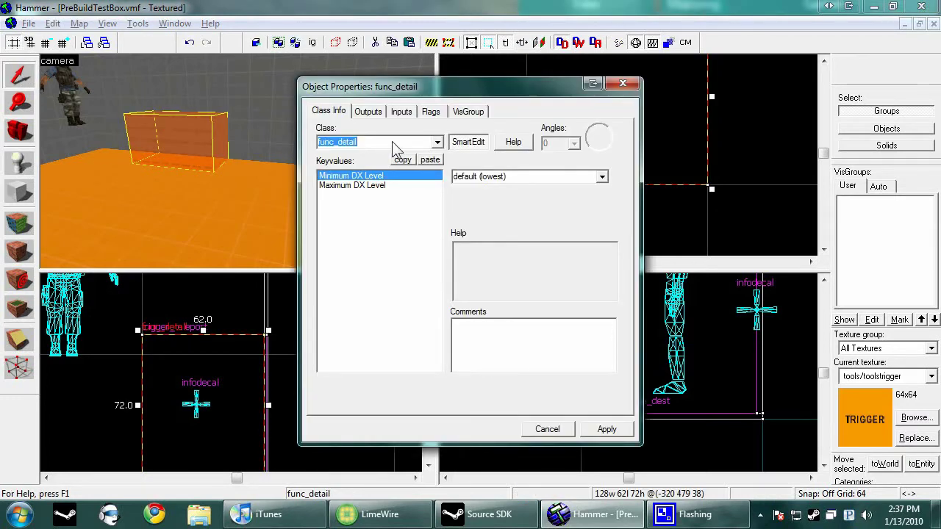
text(trigger_multiple)
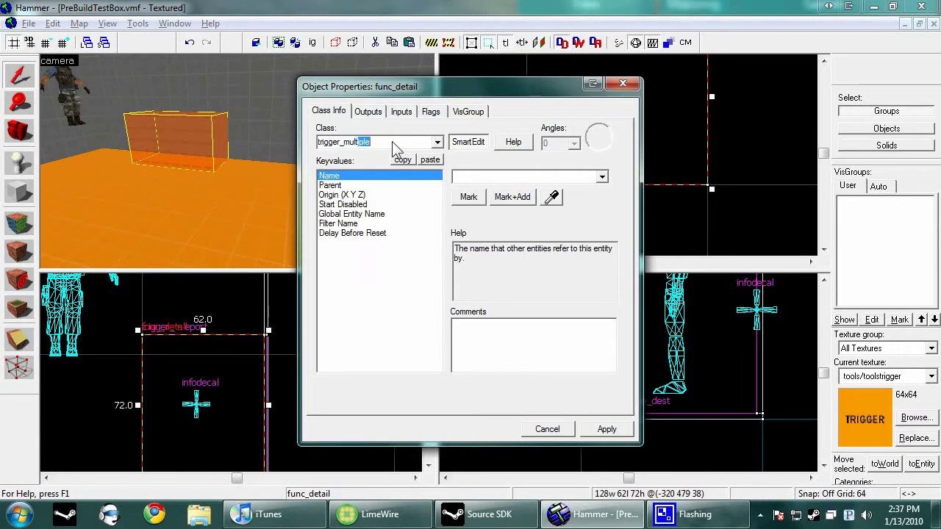
click(607, 428)
key(Escape)
key(Escape)
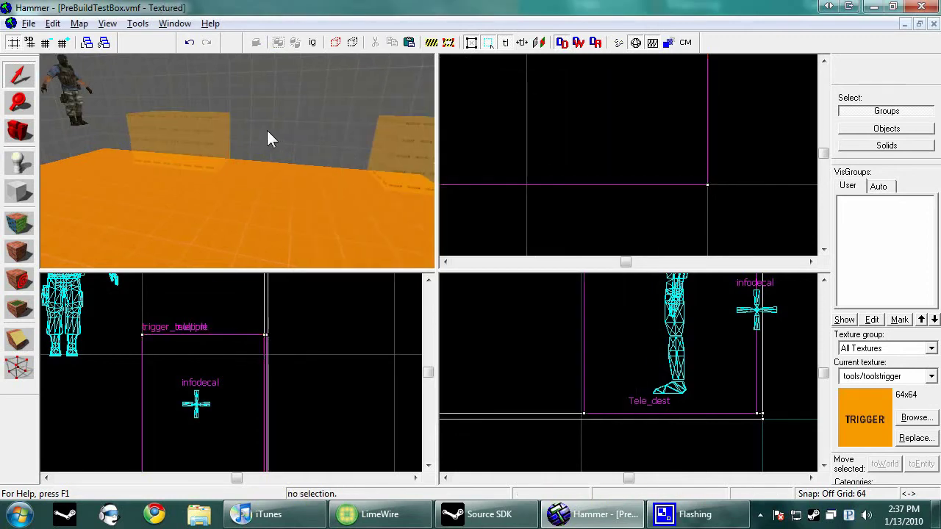
Place a point entity on the floor beside the trigger_multiple block and change its class to player_weaponstrip.
key(z)
key(w)
click(19, 163)
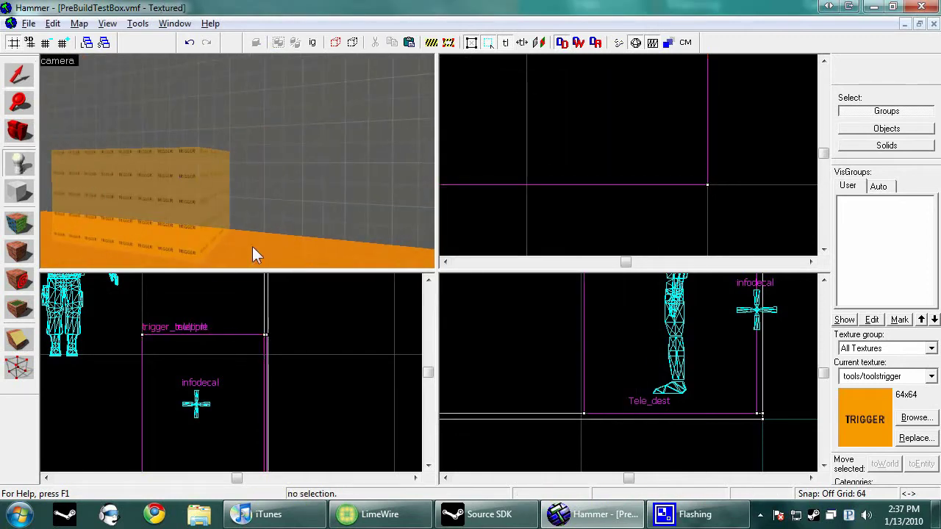
click(247, 247)
key(alt+Return)
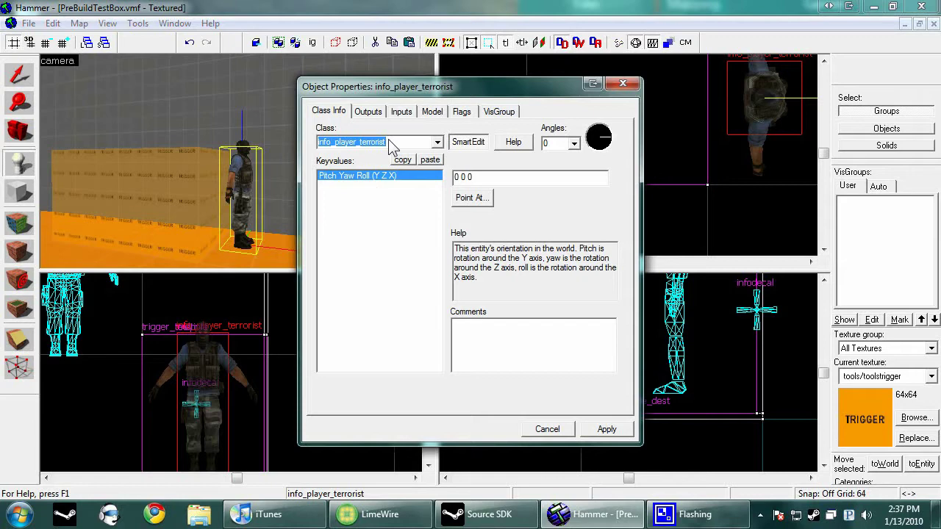
text(player_weaponstrip)
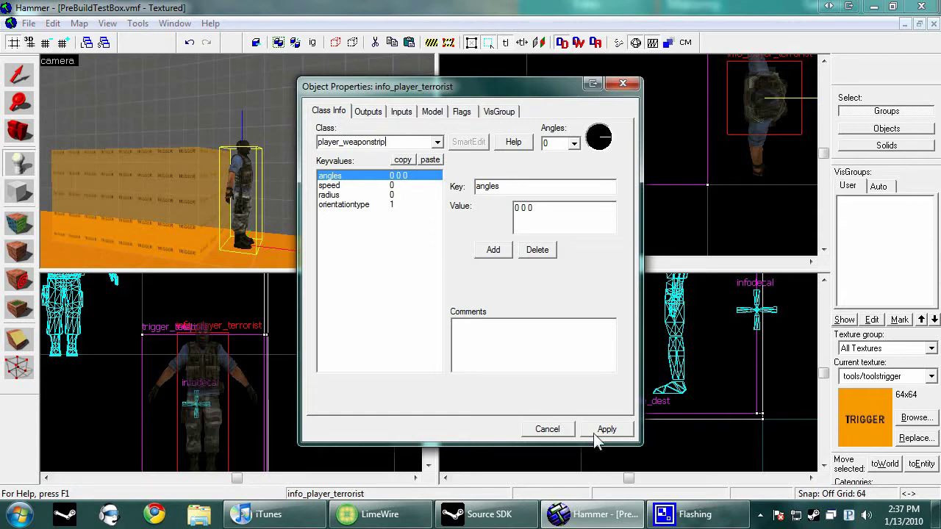
click(595, 431)
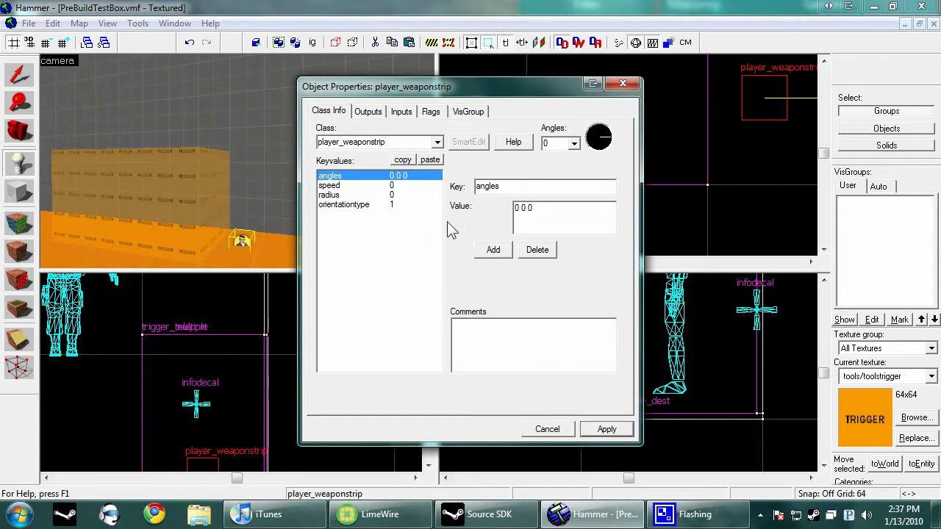
Try to delete the angles, radius, orientationtype and speed keyvalues from the player_weaponstrip entity.
click(537, 251)
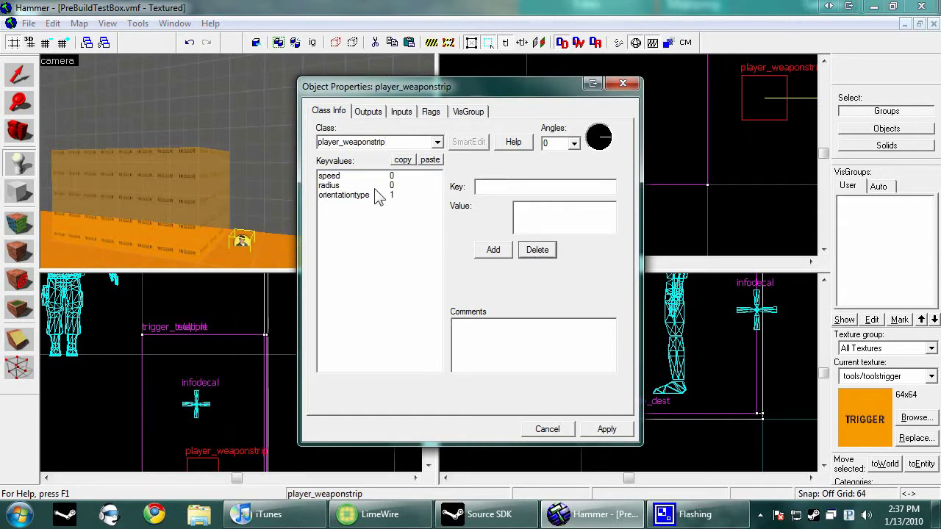
click(371, 186)
click(524, 247)
click(436, 186)
click(532, 250)
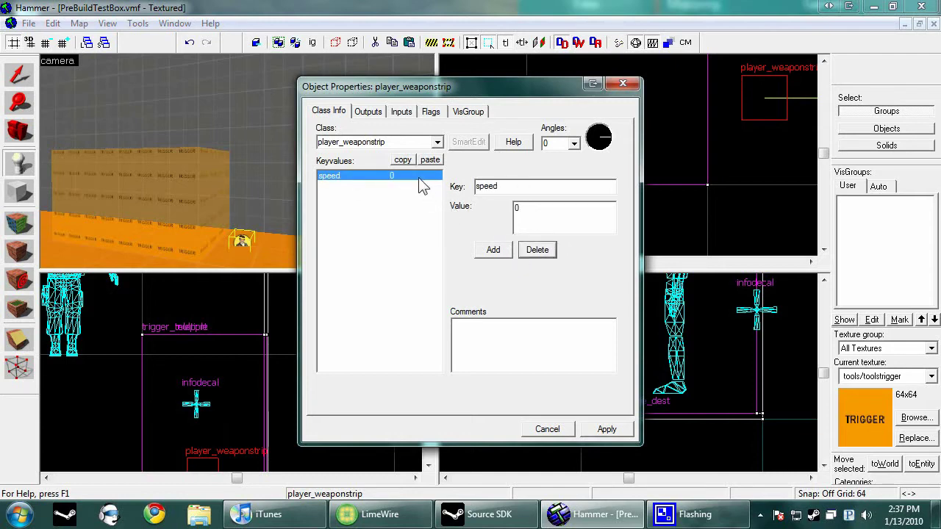
click(530, 249)
Cut and paste the player_weaponstrip entity beside the trigger, delete all keyvalues from the pasted copy and apply.
key(ctrl+x)
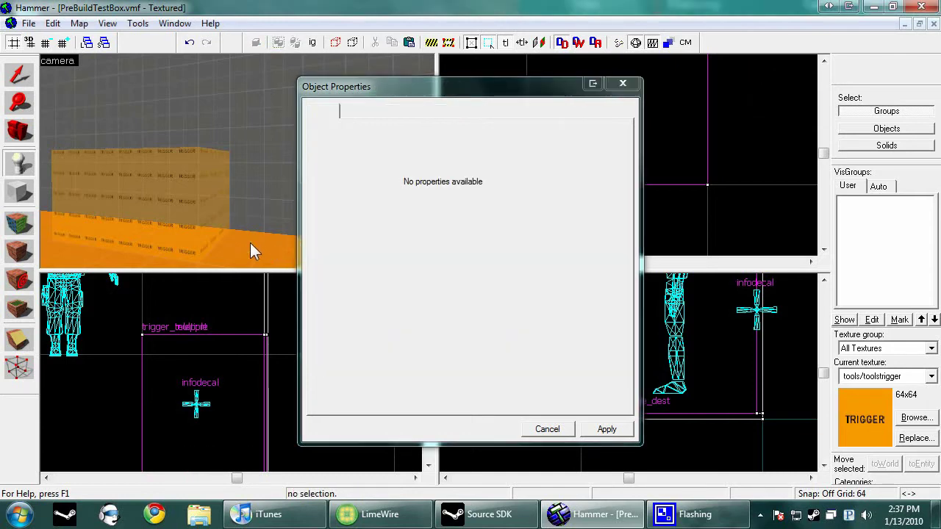
key(ctrl+v)
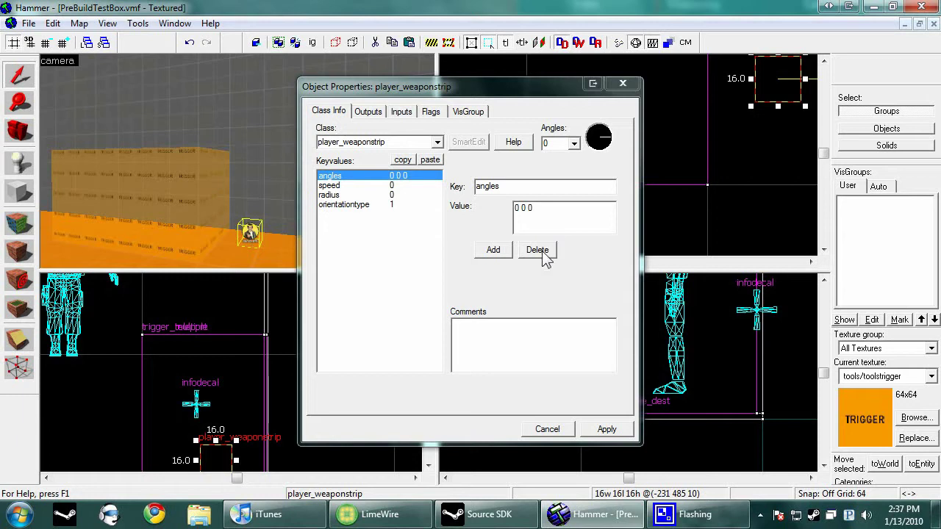
click(543, 251)
click(533, 251)
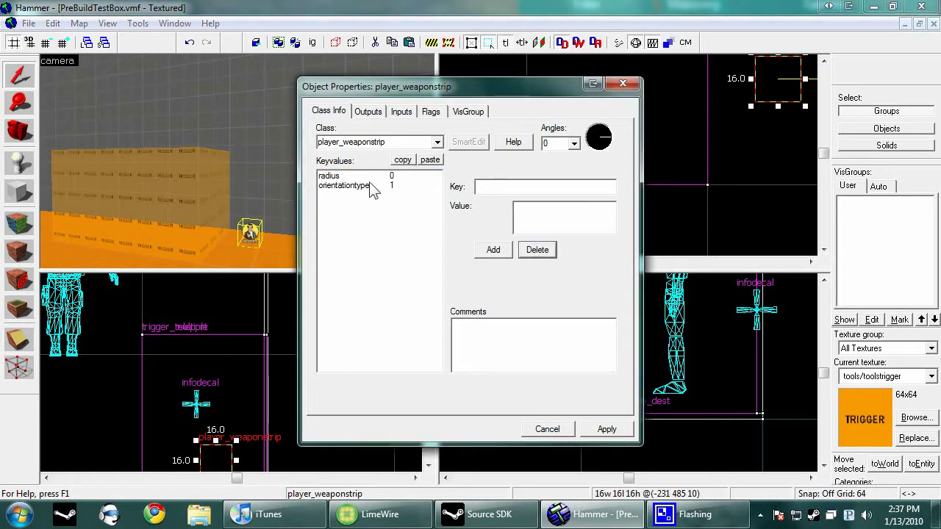
click(526, 247)
click(536, 250)
click(605, 428)
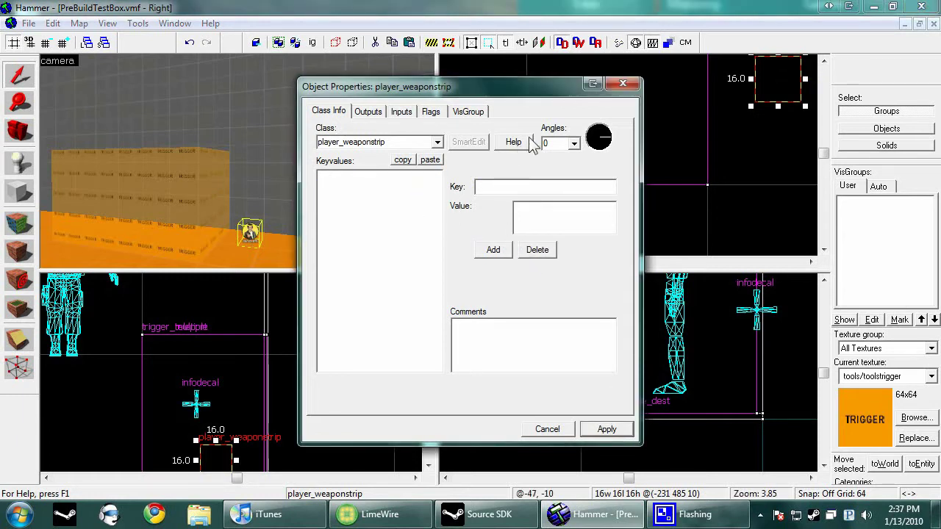
Add a targetname keyvalue with the value strip to the player_weaponstrip entity, apply it and close its properties.
click(493, 251)
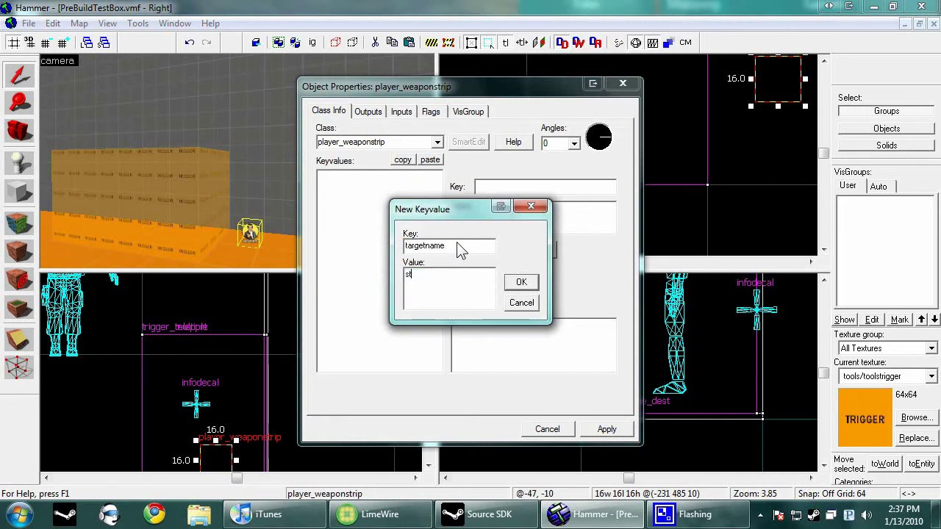
click(526, 277)
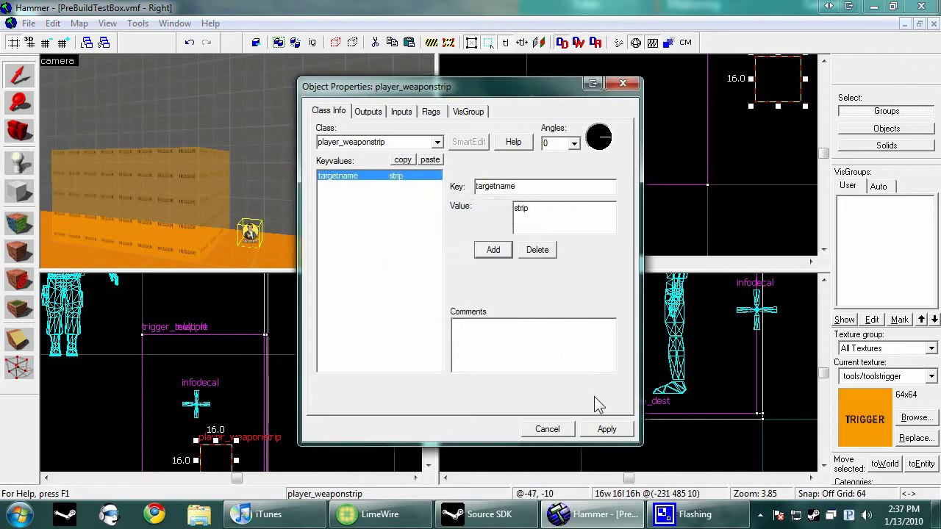
click(611, 428)
click(623, 84)
click(605, 171)
Name the trigger_multiple brush multi, apply it, and check its targetname among the raw keyvalues with SmartEdit off.
key(z)
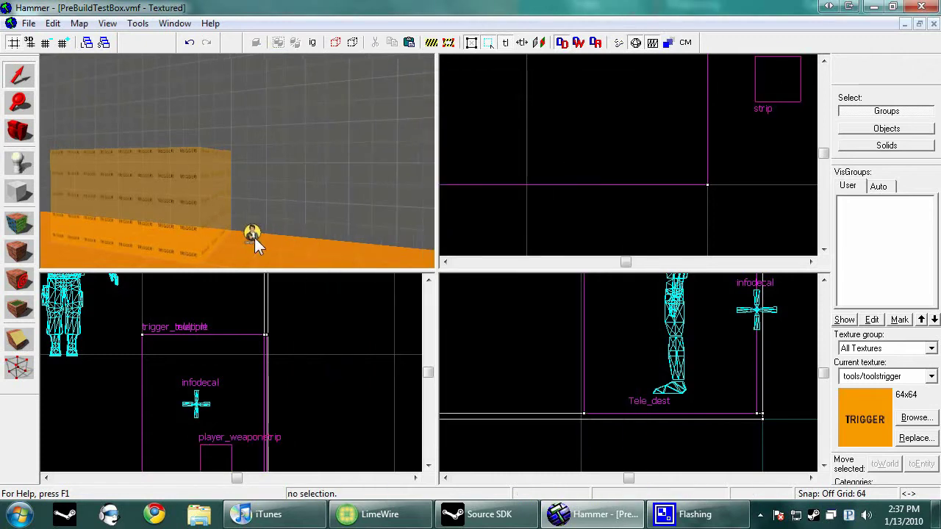
key(w)
key(s)
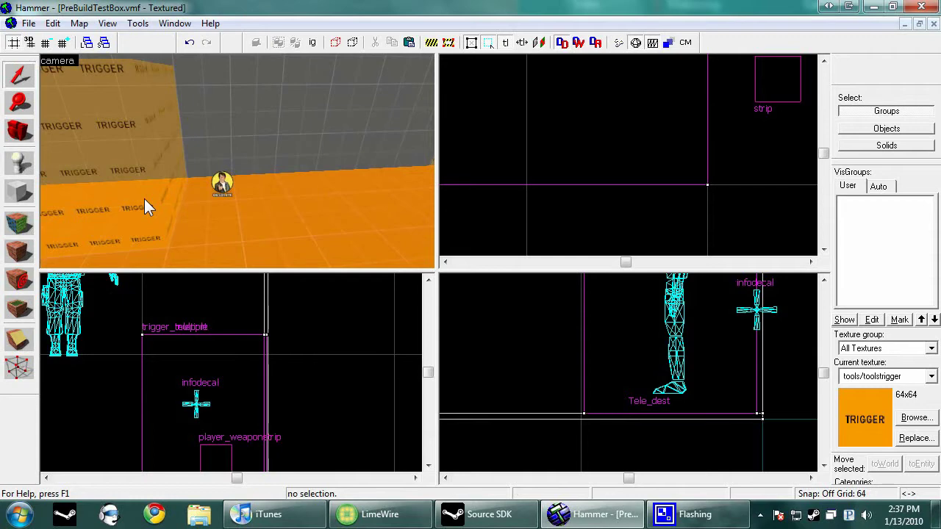
click(145, 204)
key(alt+Return)
click(479, 177)
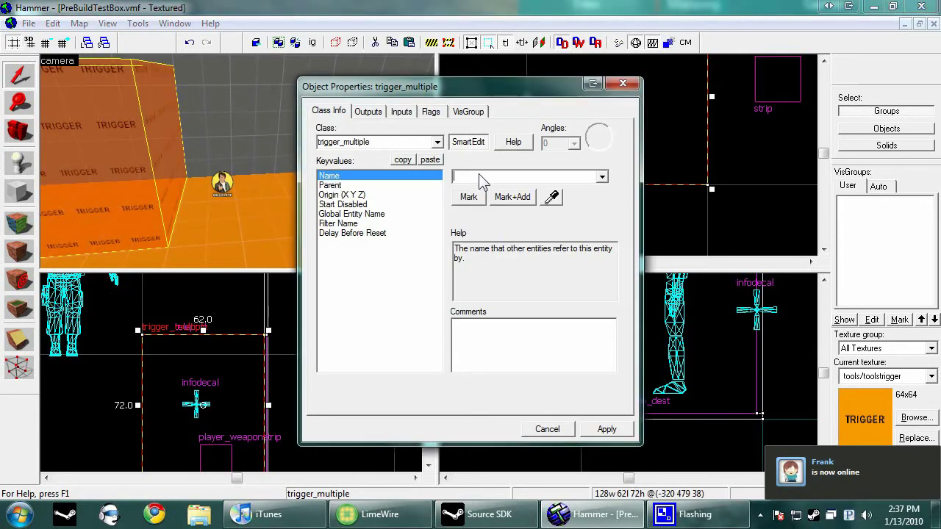
text(multi)
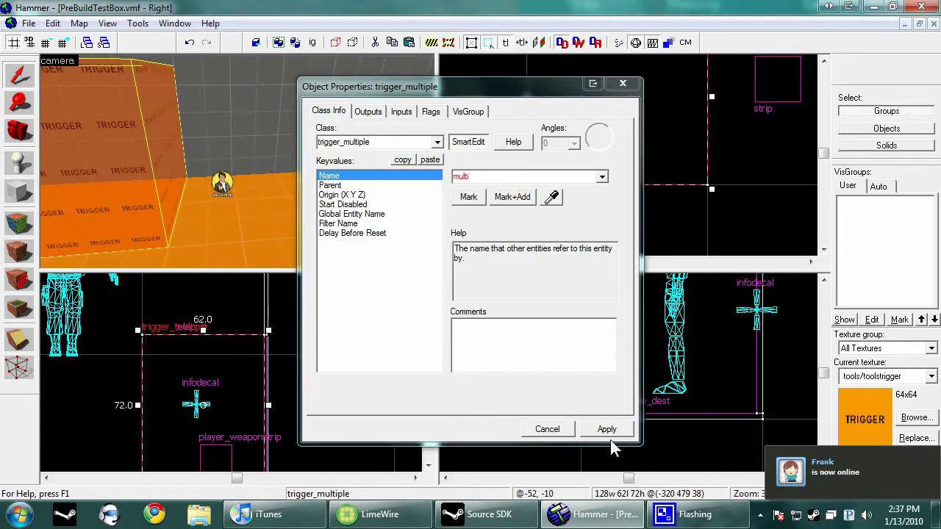
click(607, 429)
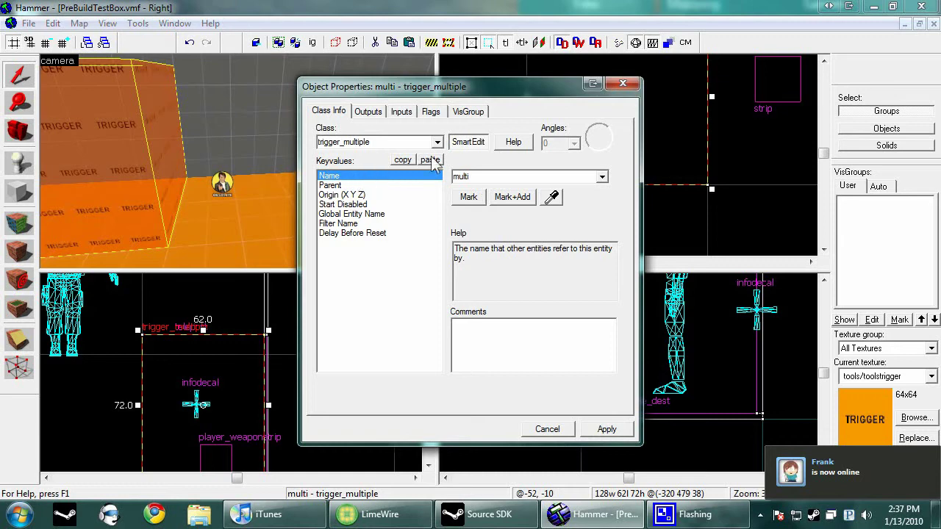
click(468, 142)
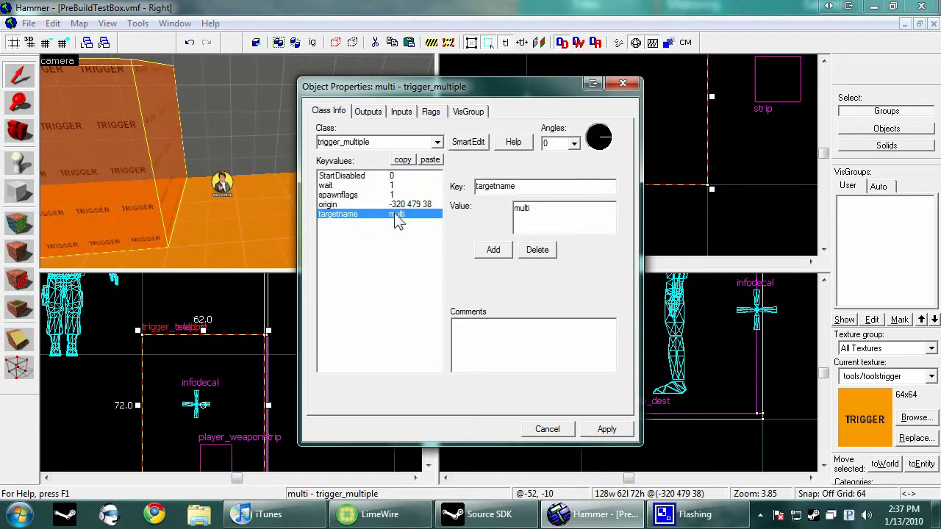
click(467, 143)
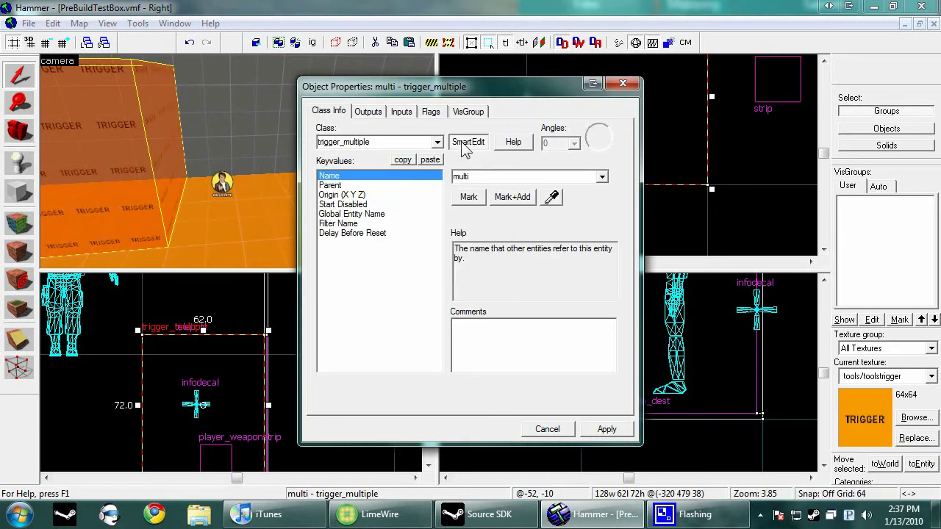
Add an OnStartTouch output to the trigger_multiple and pick the strip entity as its target.
click(373, 113)
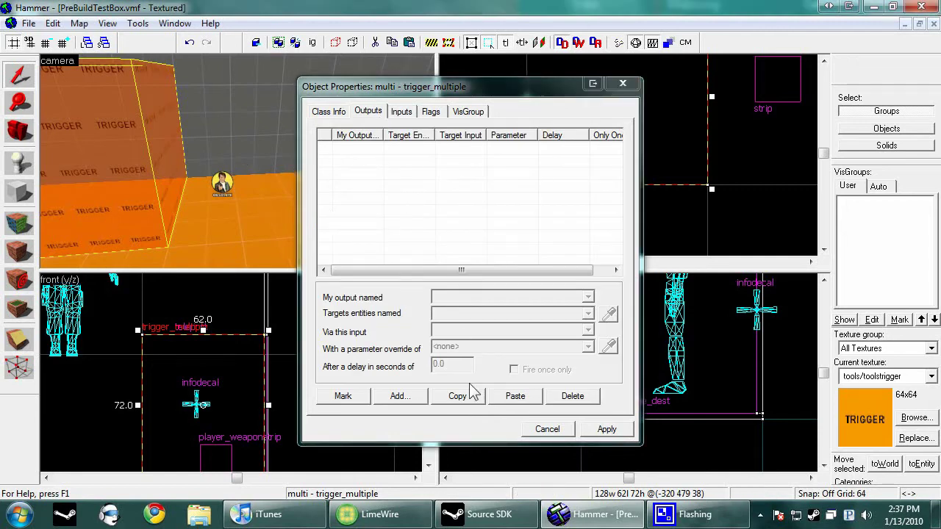
click(423, 398)
click(588, 298)
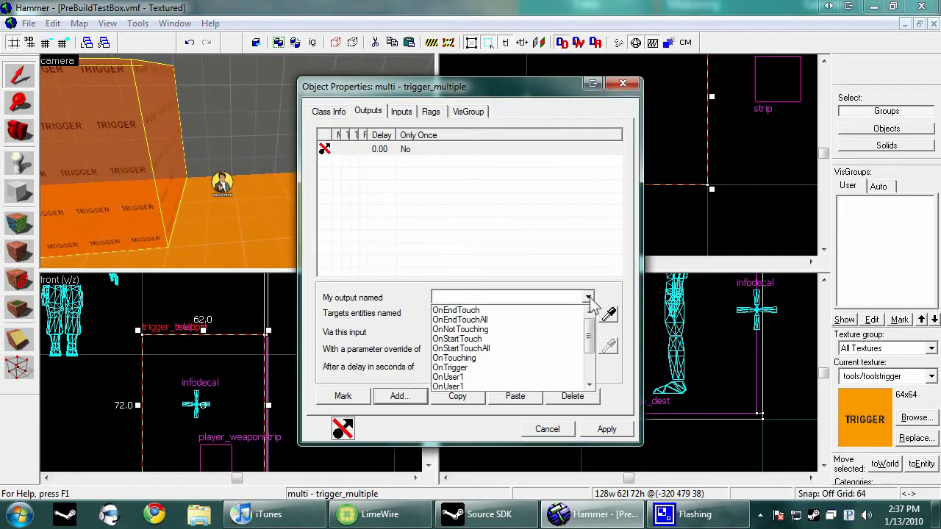
click(469, 339)
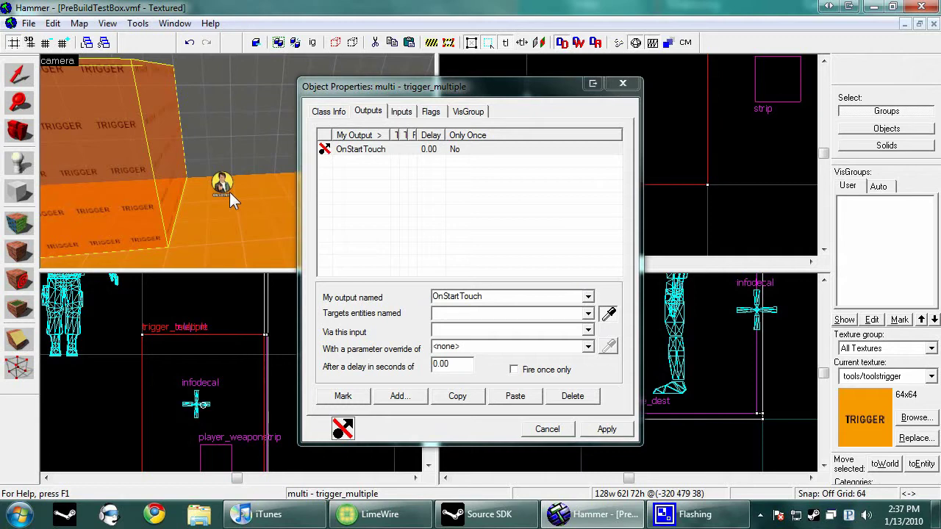
click(224, 186)
Set the OnStartTouch output's input to Strip, apply it, close the properties and clear the selection.
click(470, 333)
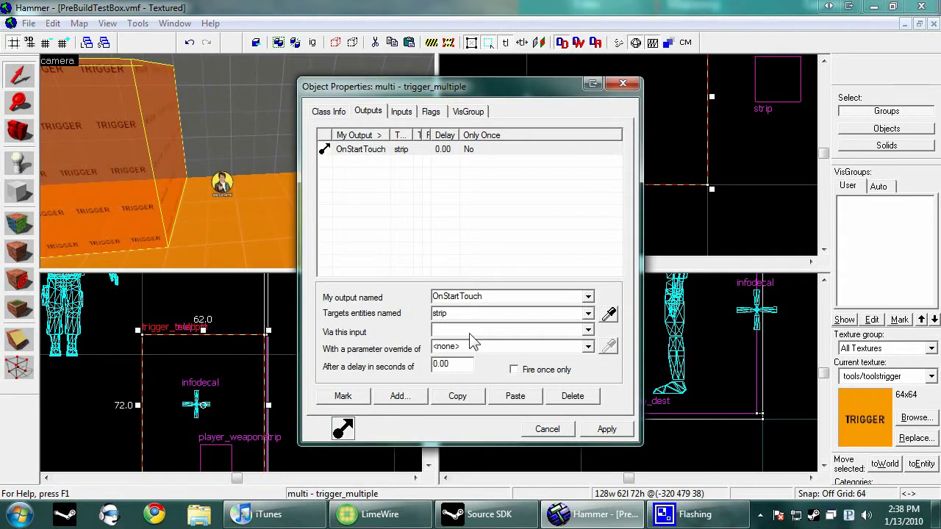
text(Strip)
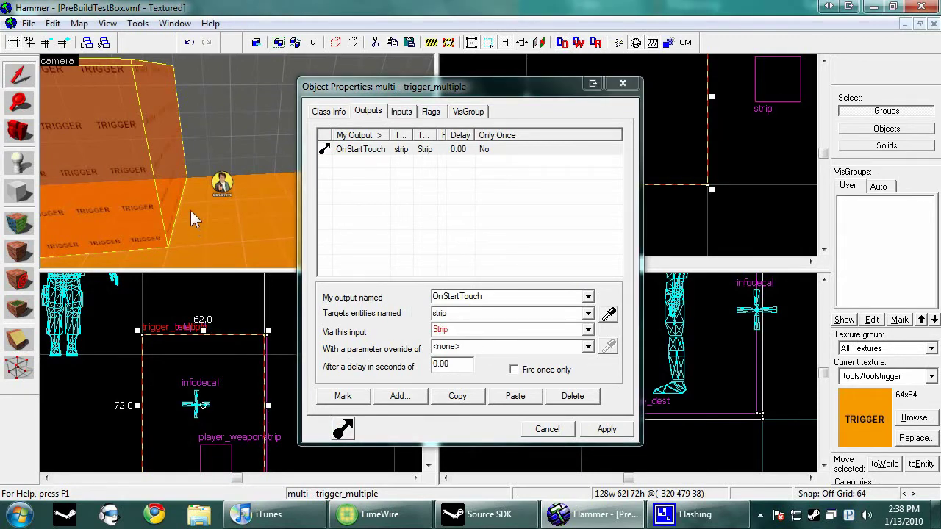
click(457, 331)
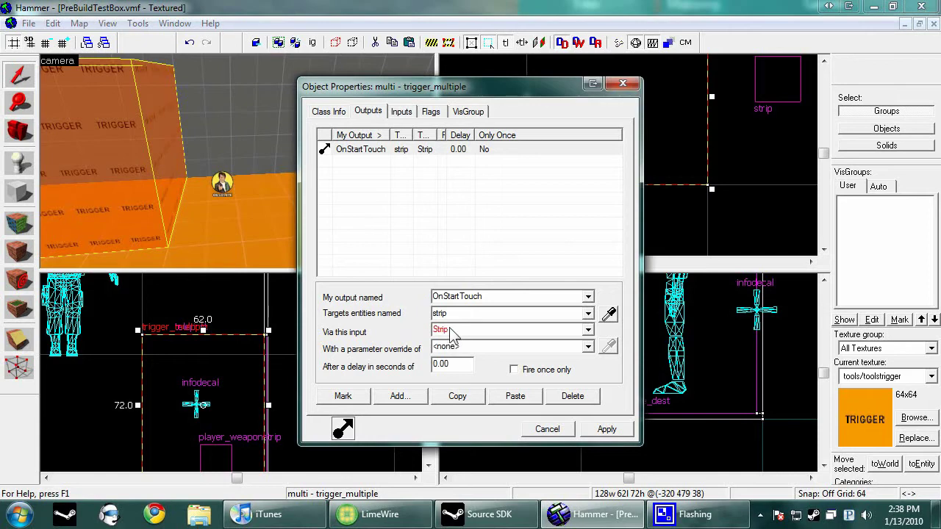
click(587, 433)
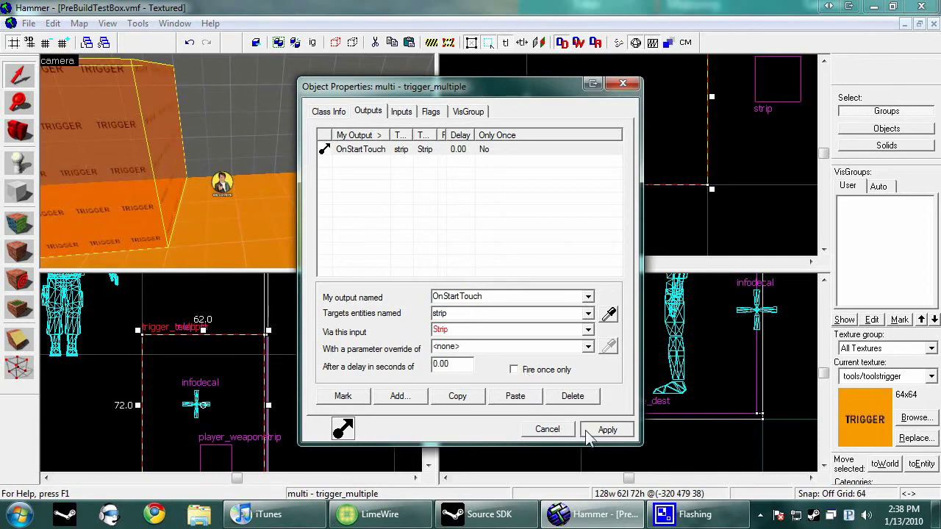
click(548, 429)
click(769, 183)
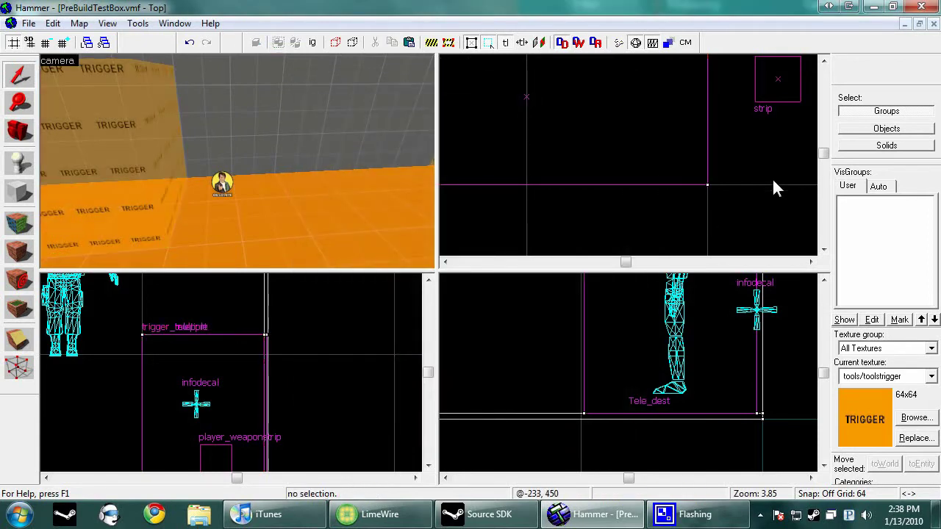
Choose the decals/blood7 texture and apply it as a decal to the wall by the trigger_multiple brush.
key(z)
key(s)
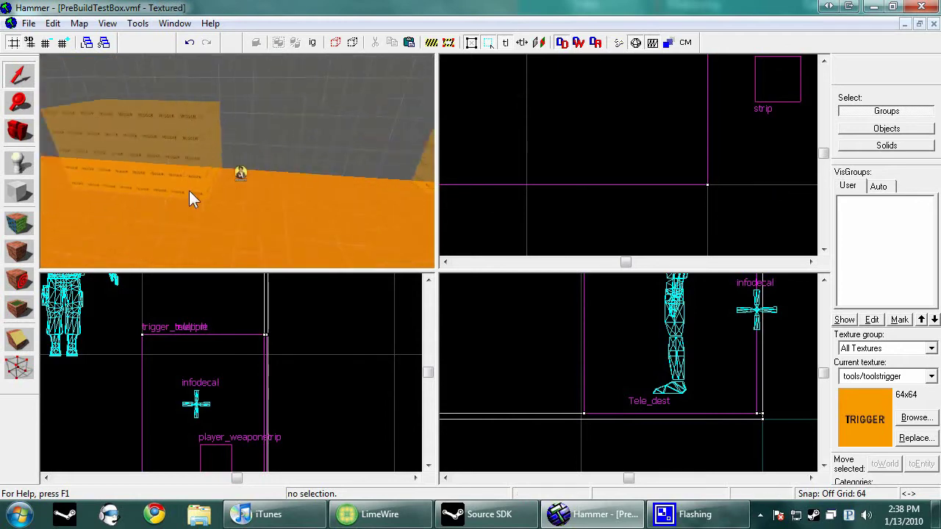
key(Left)
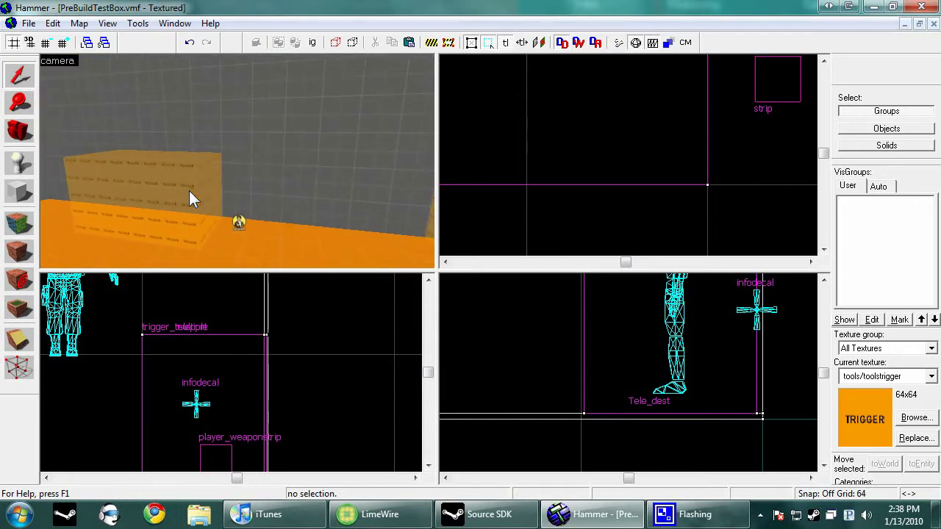
click(917, 418)
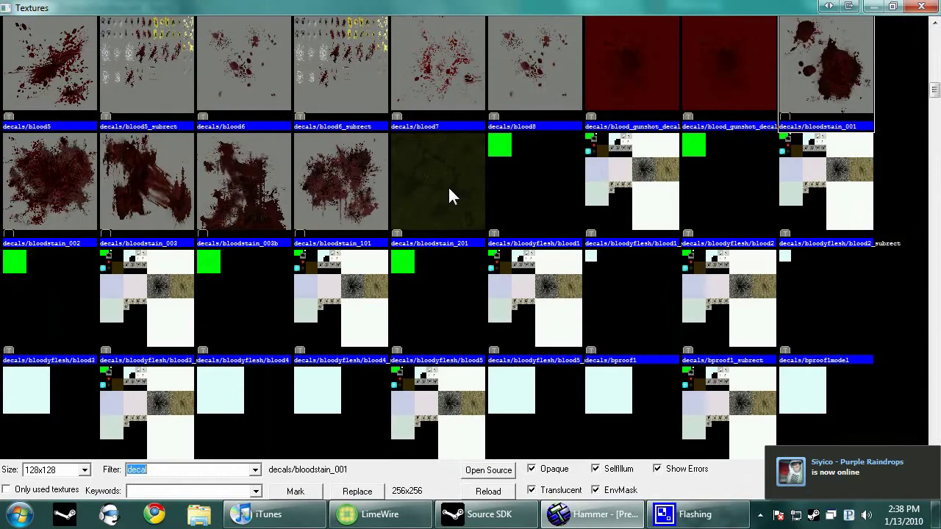
double_click(474, 61)
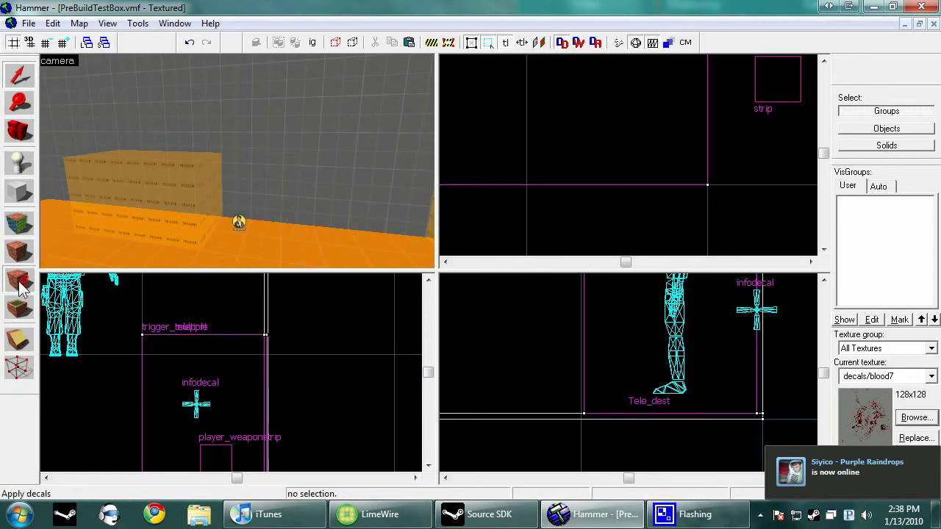
scroll(155, 180, up, 5)
click(222, 139)
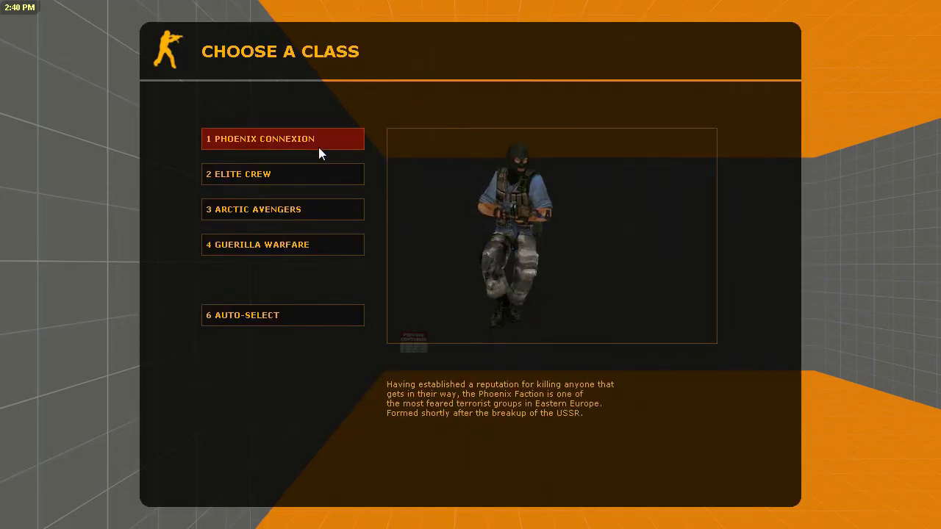
Spawn in Counter-Strike: Source with the Phoenix Connexion class and swing the knife while crossing the test room.
click(319, 146)
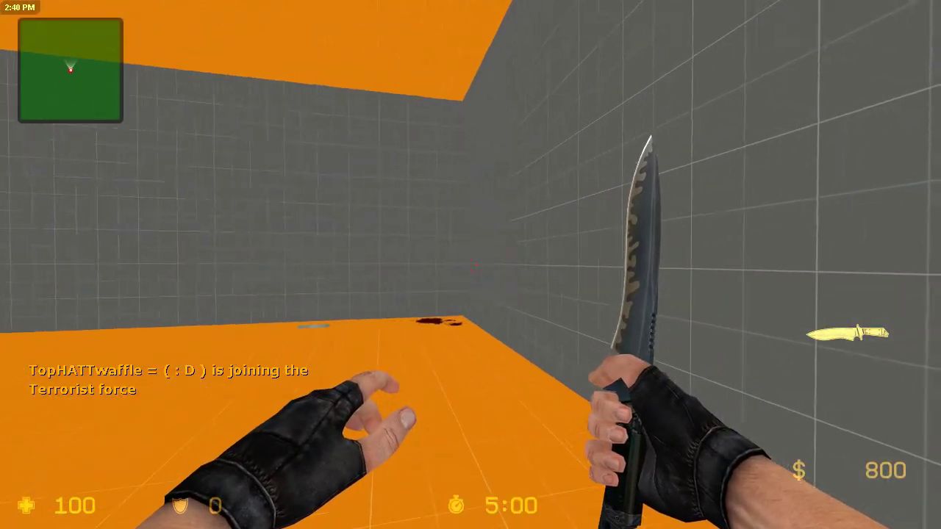
click(471, 265)
click(470, 265)
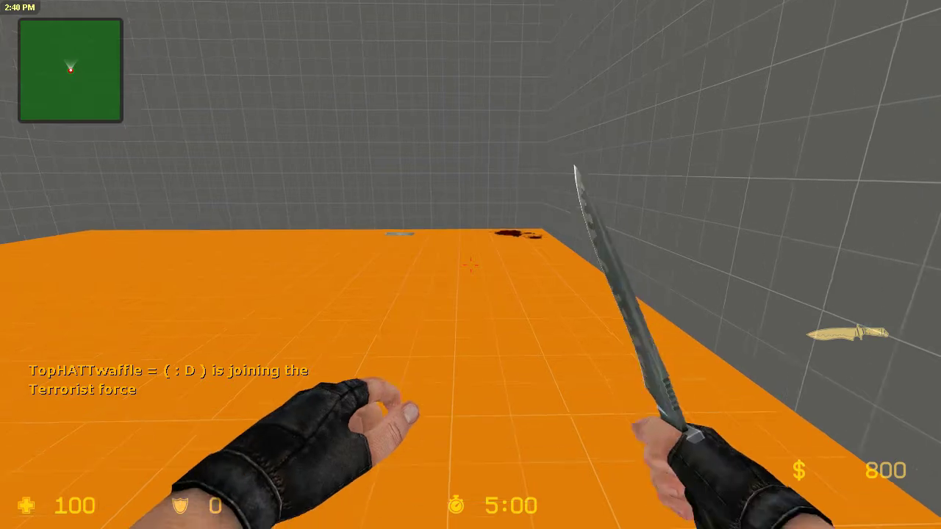
key(w)
click(470, 264)
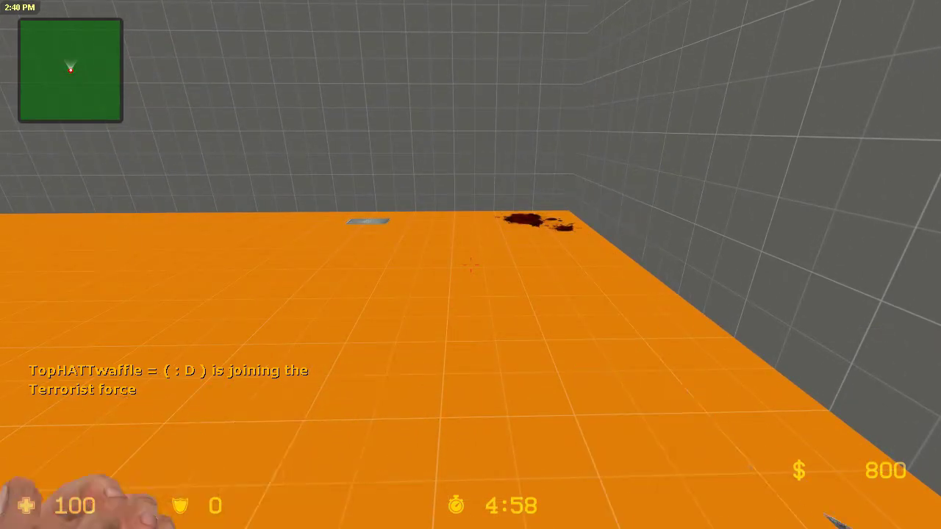
click(471, 265)
click(470, 265)
click(471, 265)
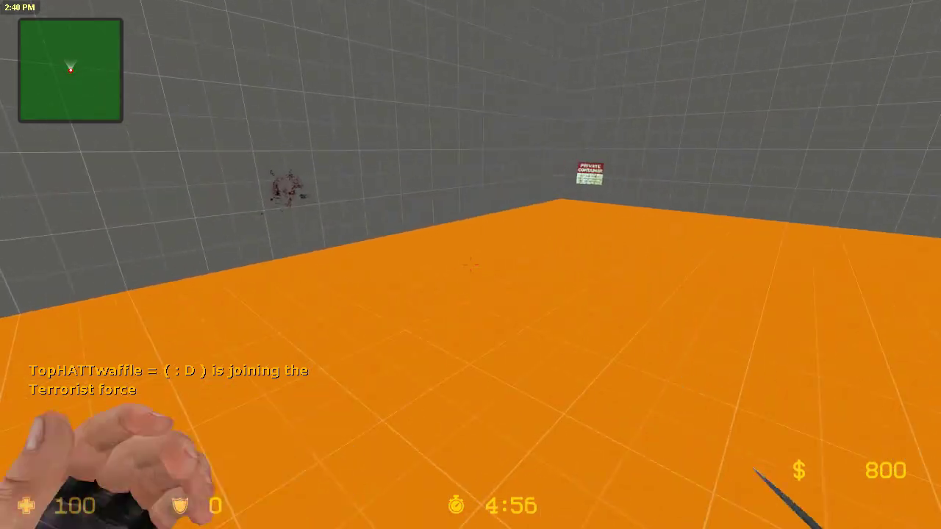
Walk into the trigger area at the blood-splattered wall to test the weapon strip, and back away from it.
click(470, 265)
key(w)
click(470, 265)
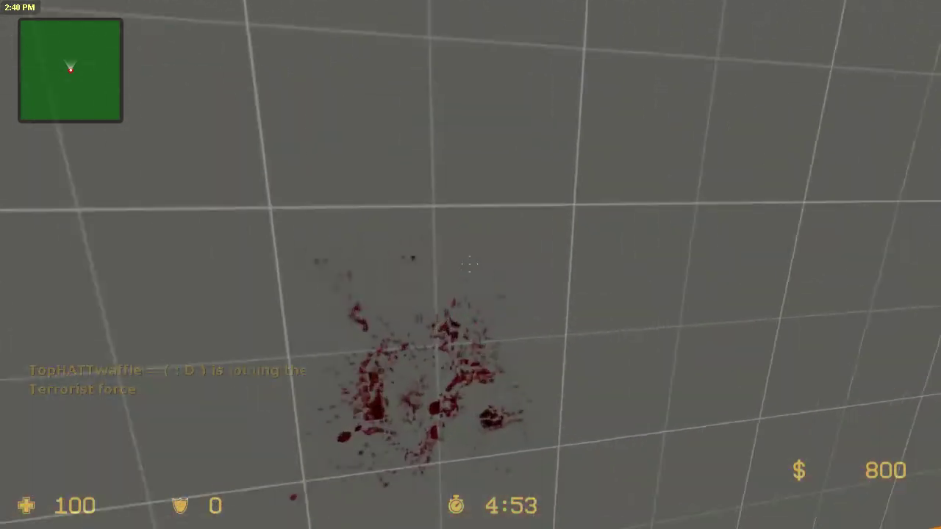
key(s)
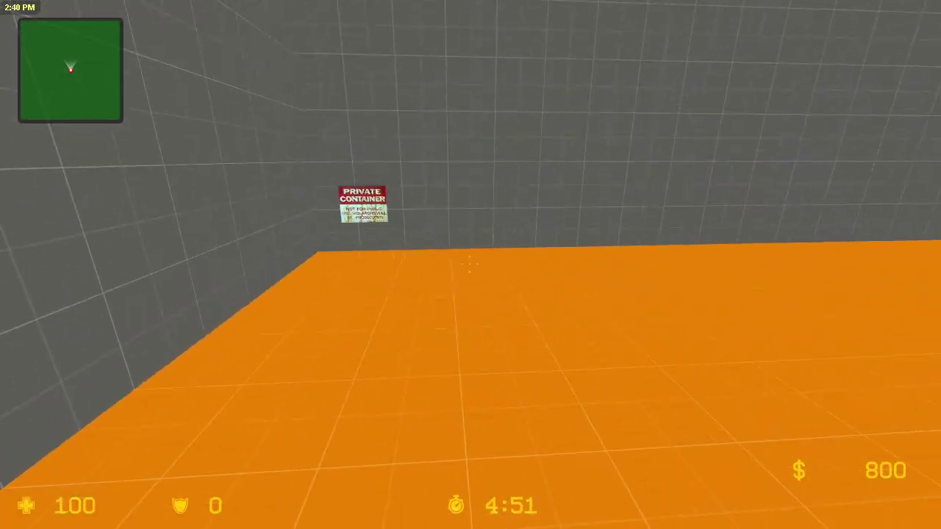
Run the console command thirdperson to check whether the player model holds a weapon.
key(grave)
text(thirdperson)
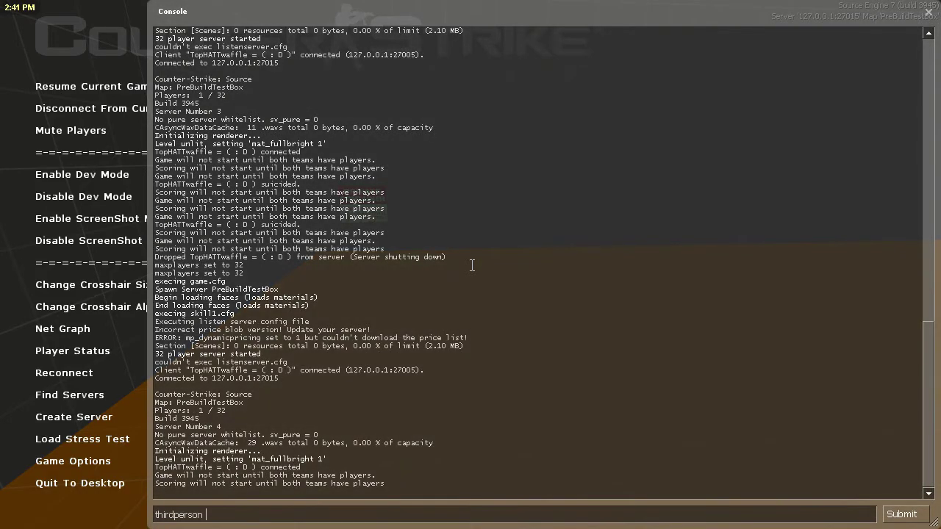
key(Return)
key(grave)
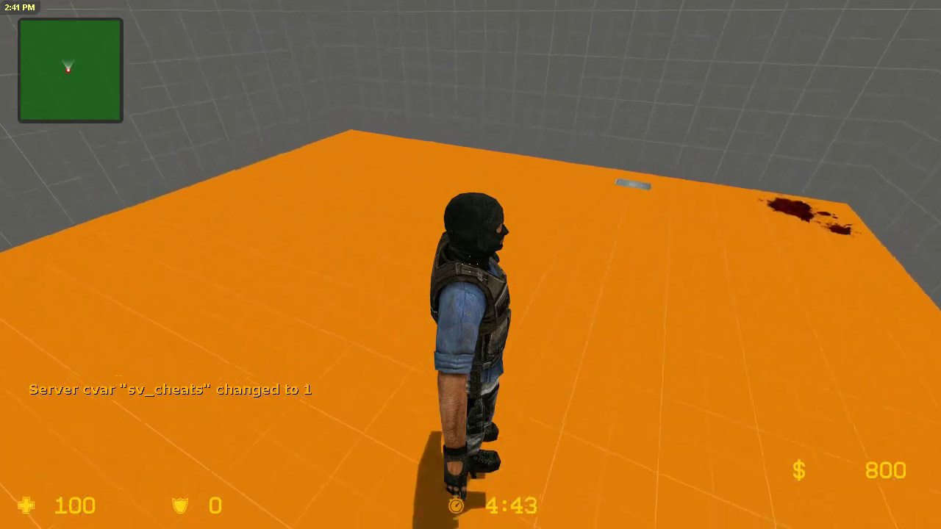
key(grave)
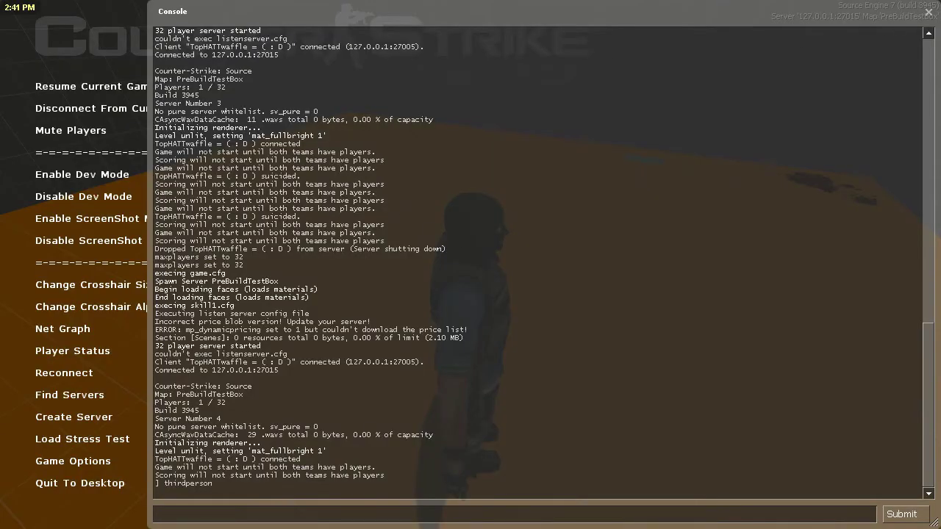
key(grave)
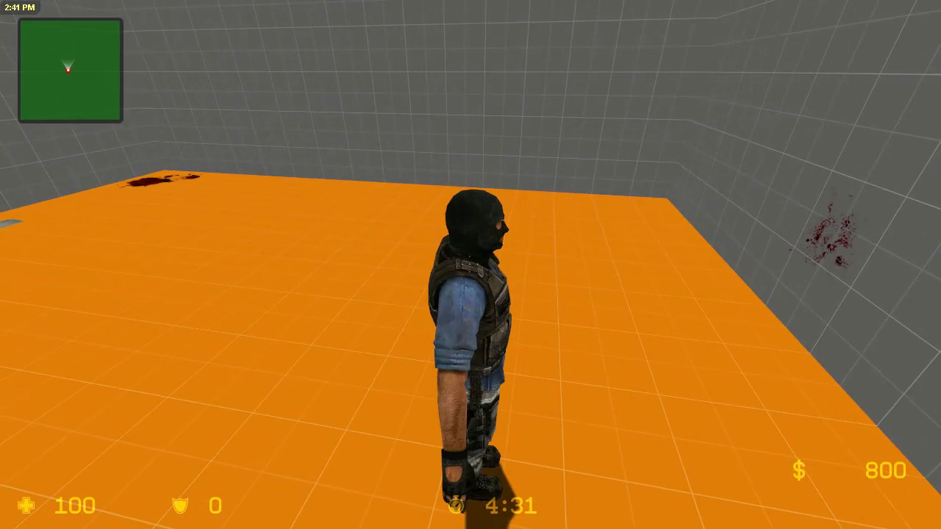
Run the console command firstperson to restore the first-person view and resume the game.
key(grave)
text(firstperson)
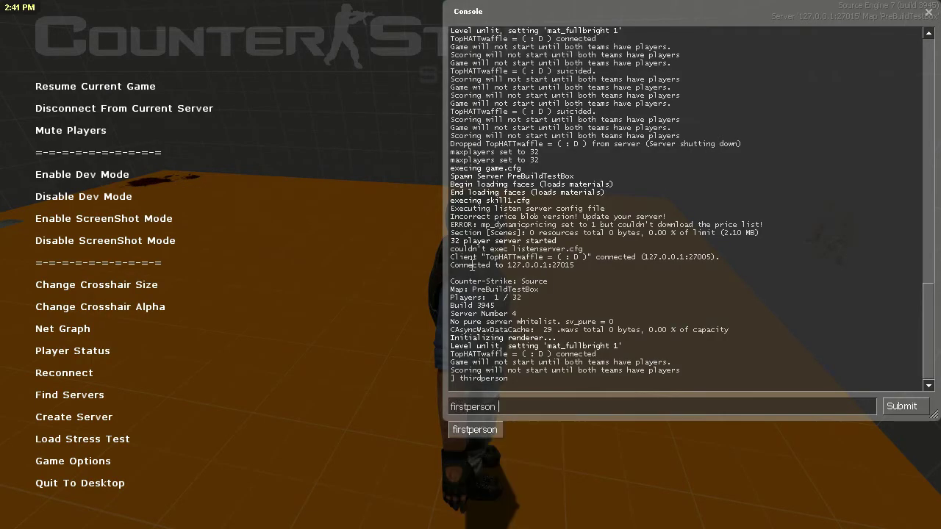
key(Return)
key(Escape)
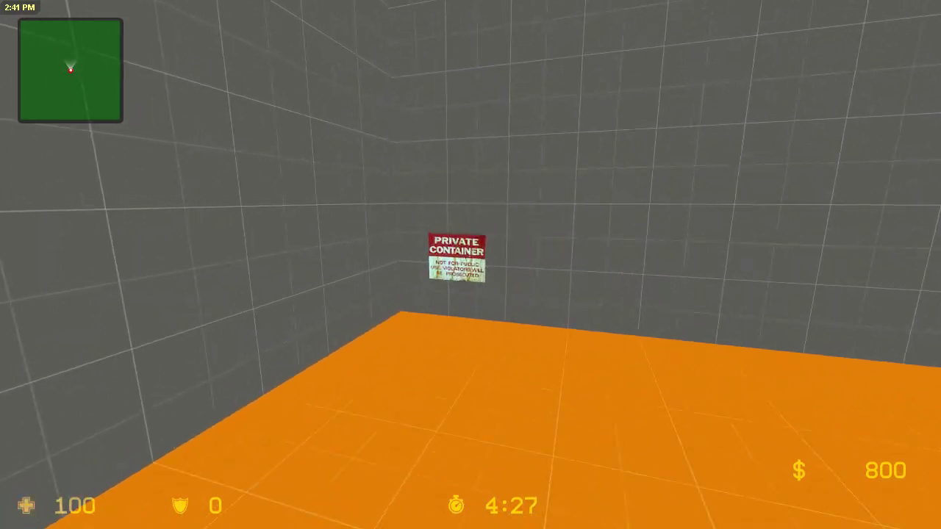
Walk into the corner with the Private Container sign to test the teleporter.
key(w)
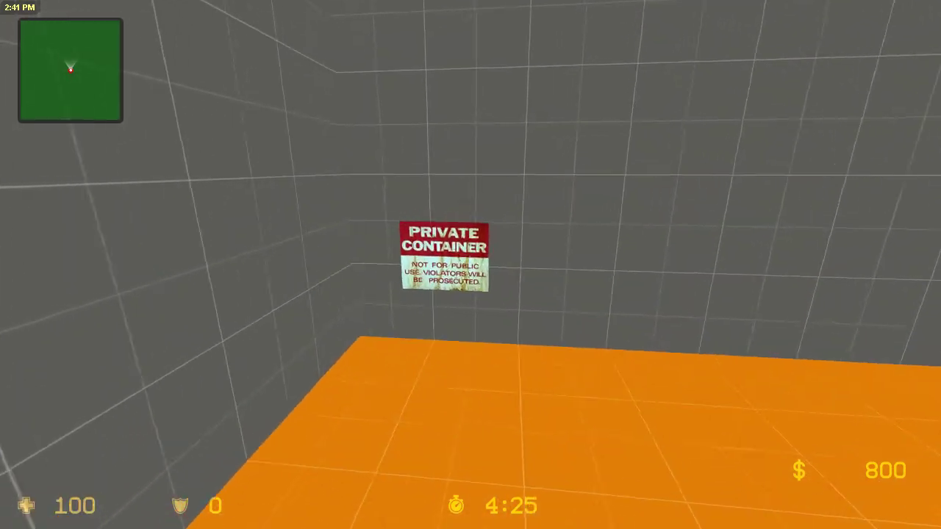
key(w)
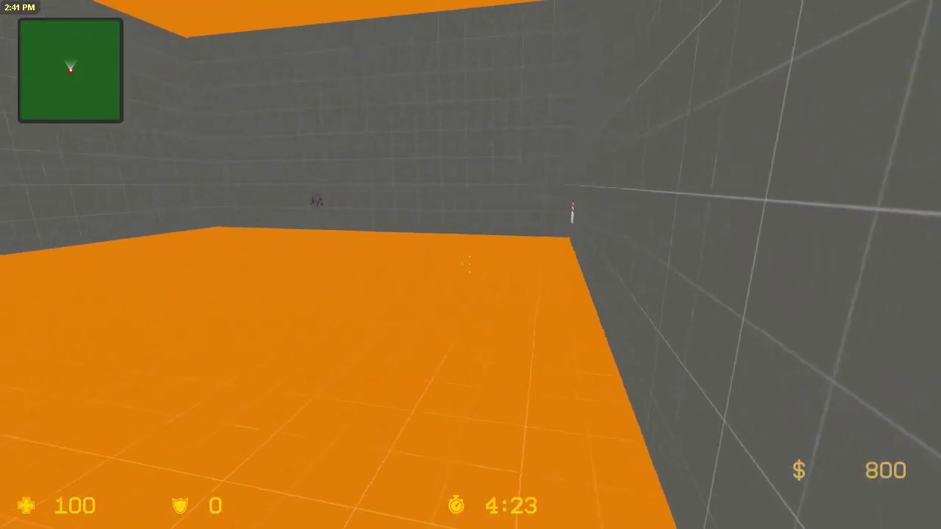
key(w)
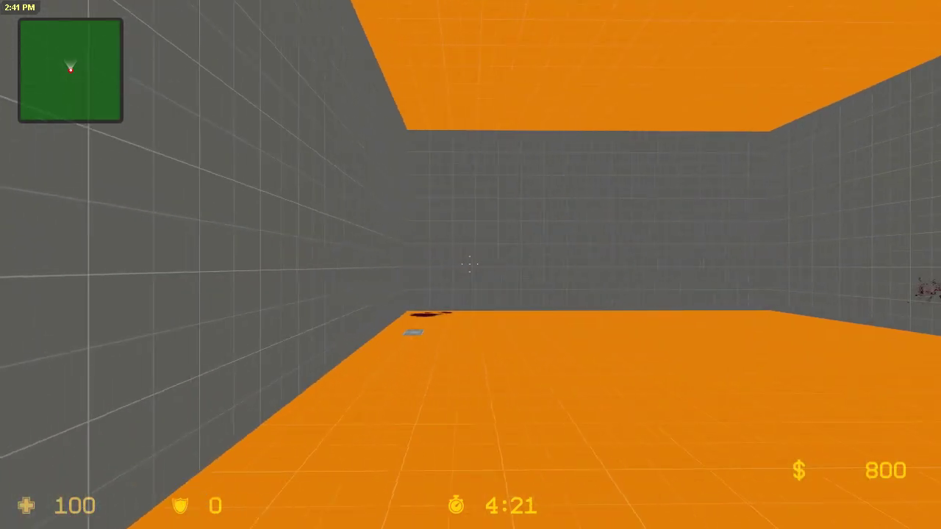
key(w)
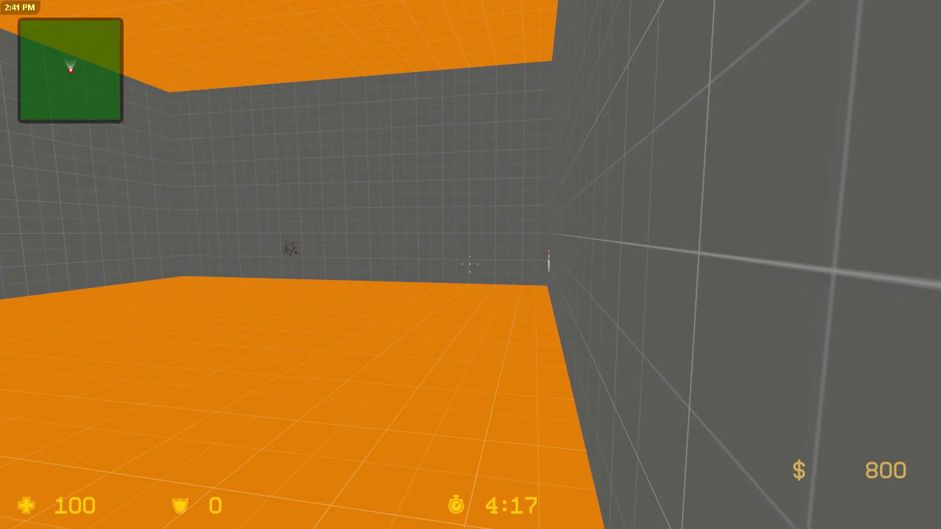
Walk onto the bloodstained floor corner and the metal floor plate to test the effects of their triggers on health.
key(w)
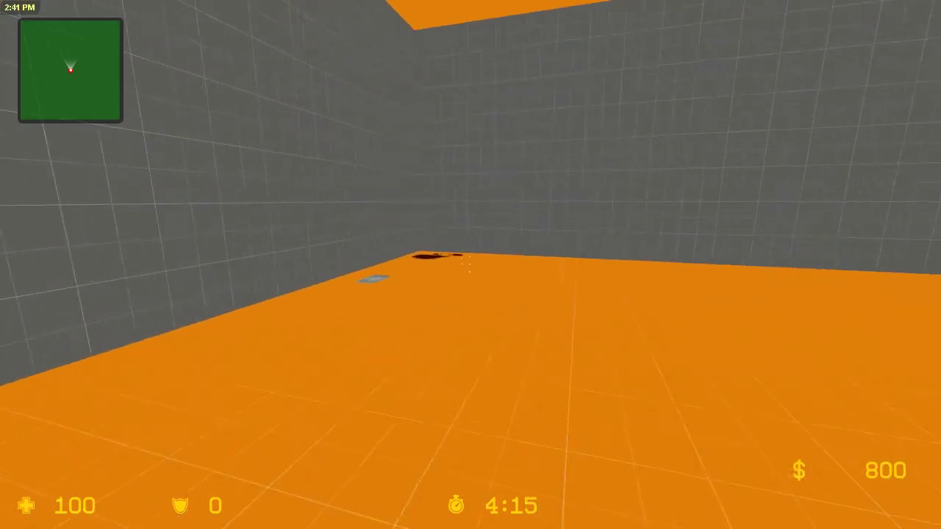
key(w)
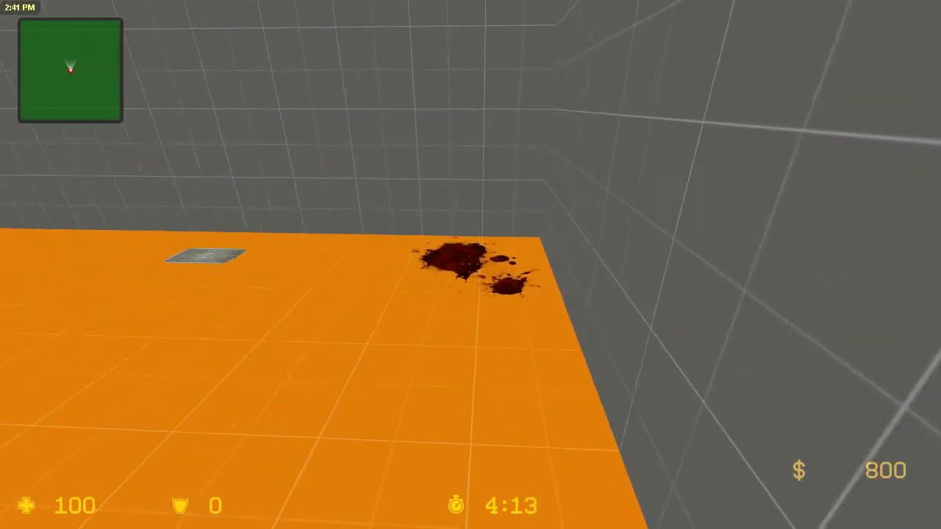
key(s)
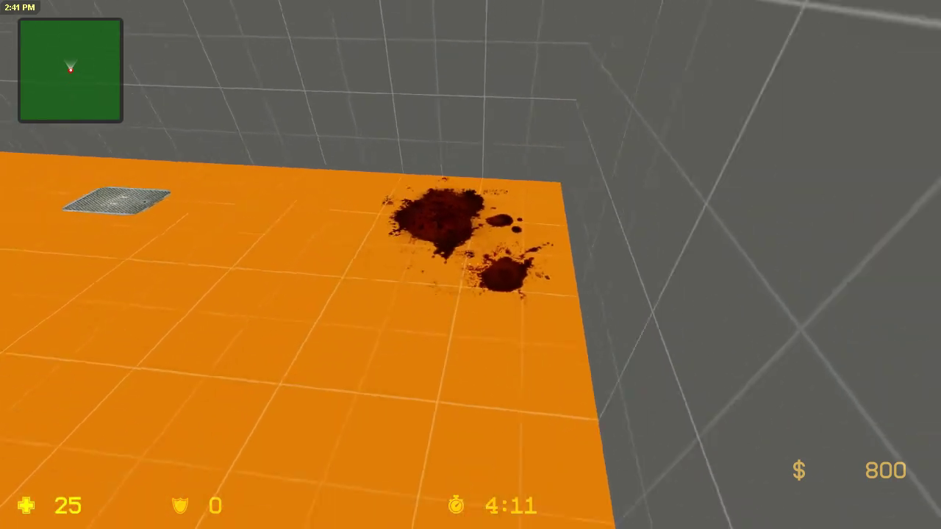
key(w)
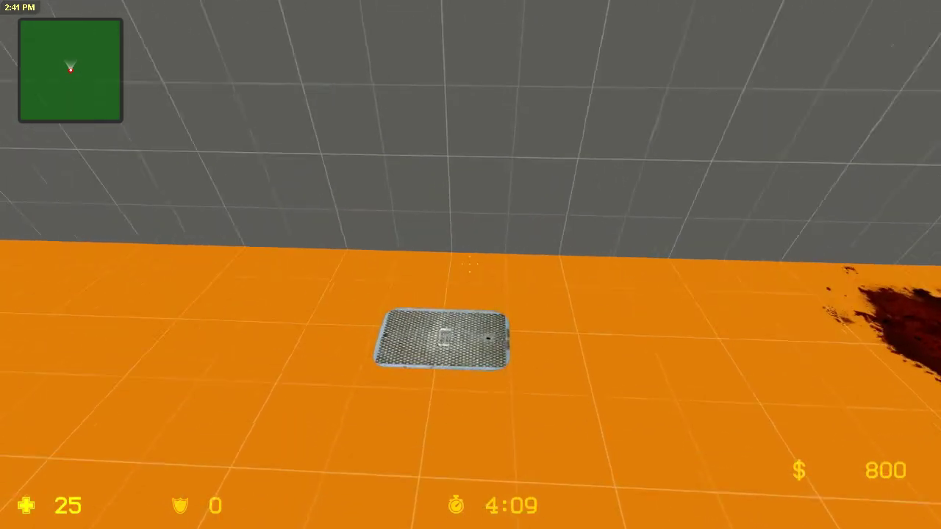
key(w)
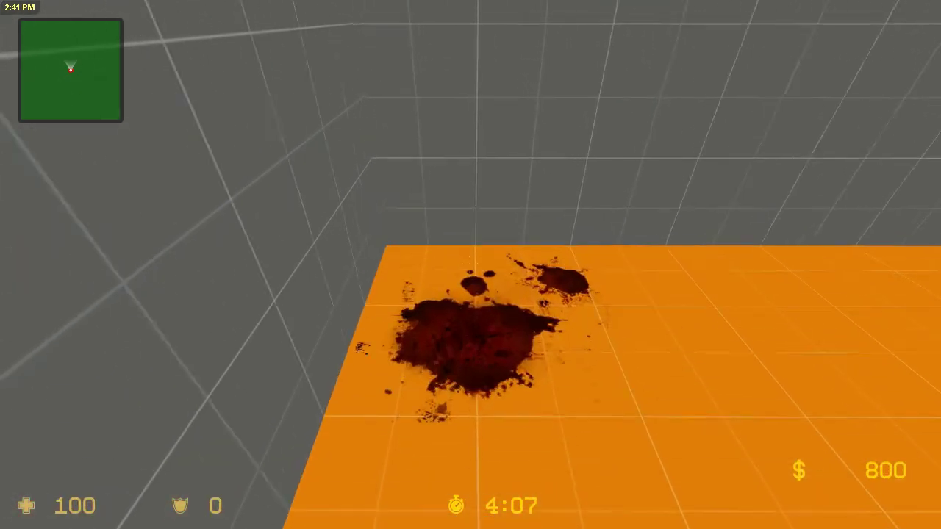
key(s)
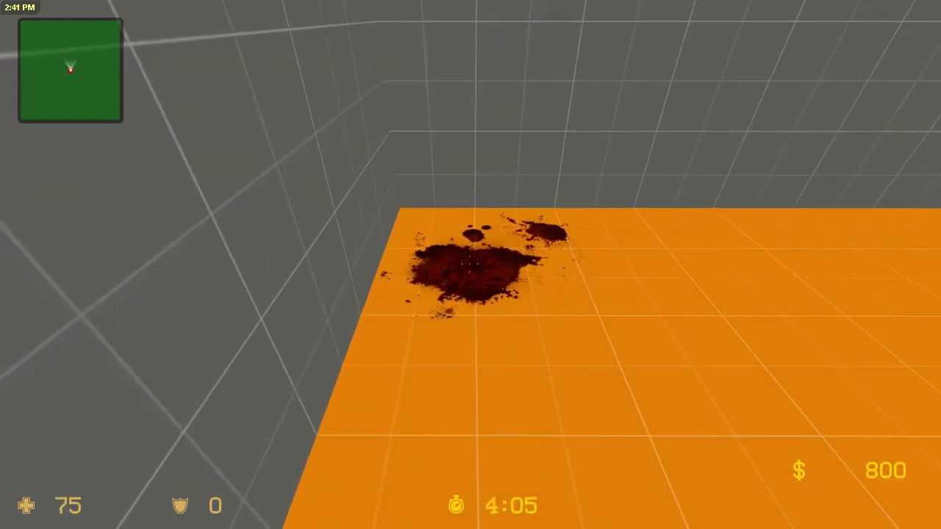
key(w)
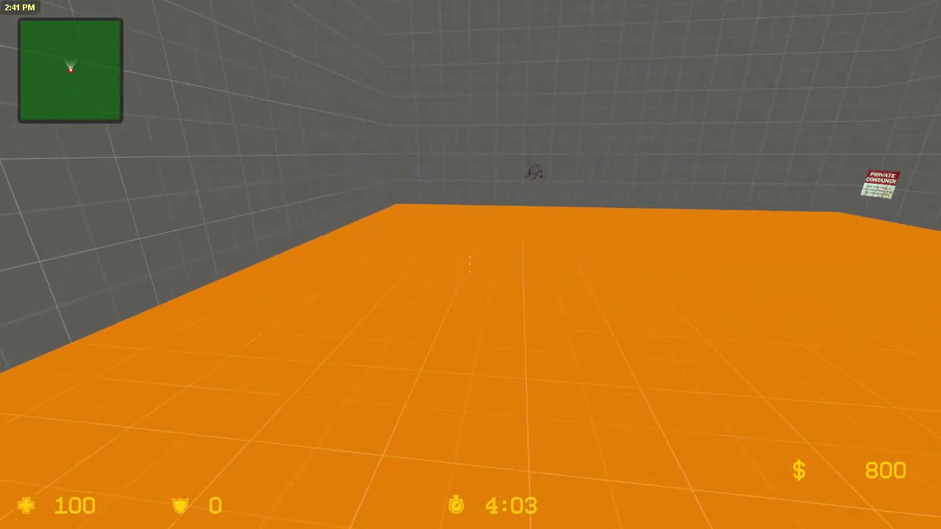
Join the CT forces and test the spawn weapons by switching between pistol and rifle and using the rifle's silencer.
key(m)
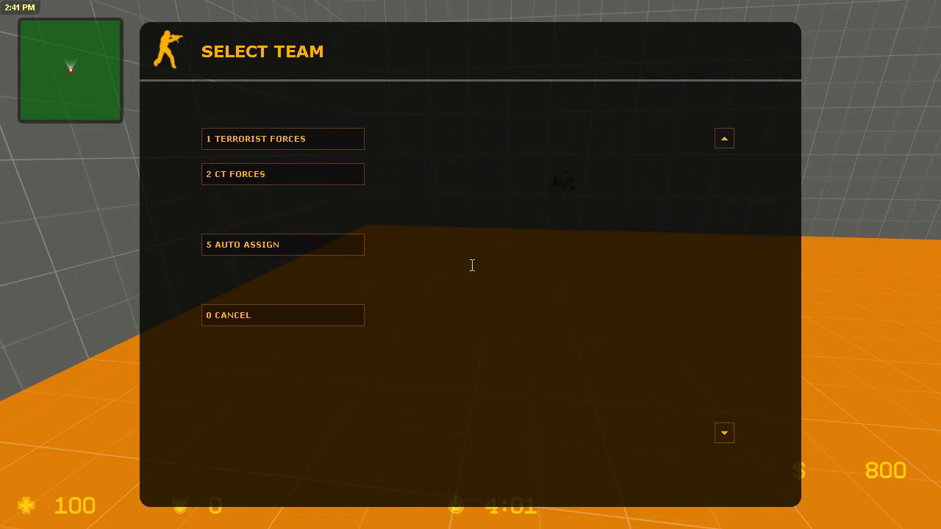
key(2)
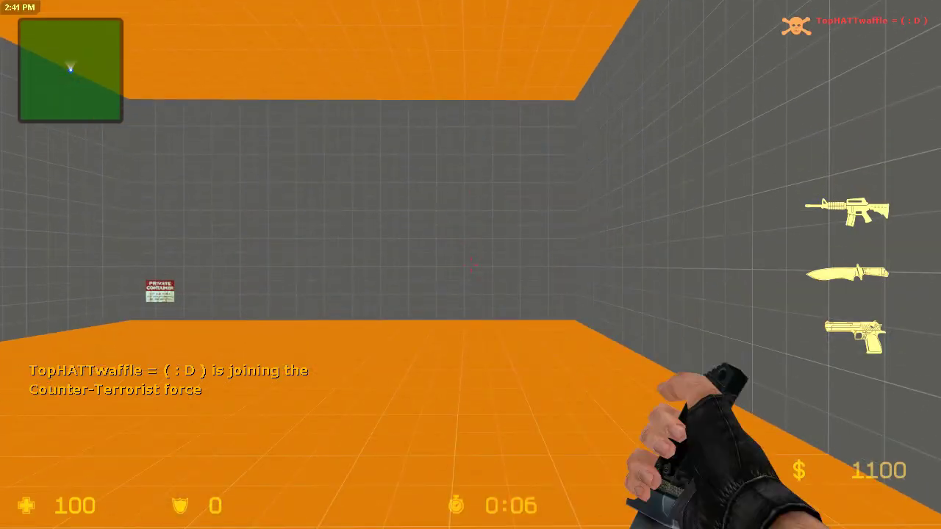
key(2)
key(1)
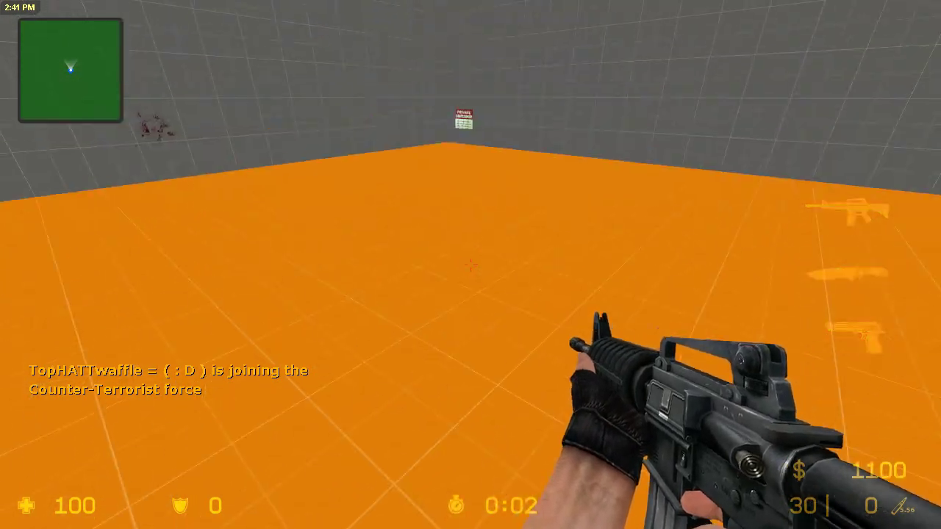
right_click(471, 265)
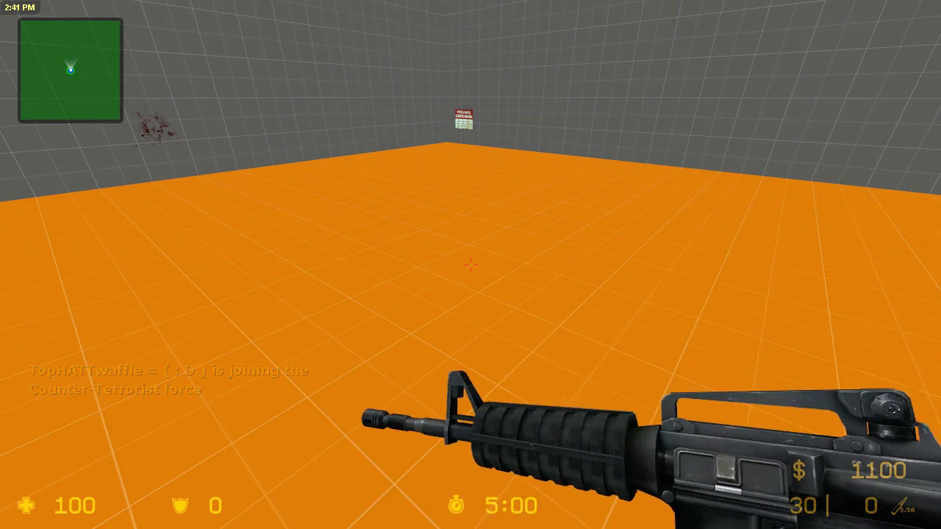